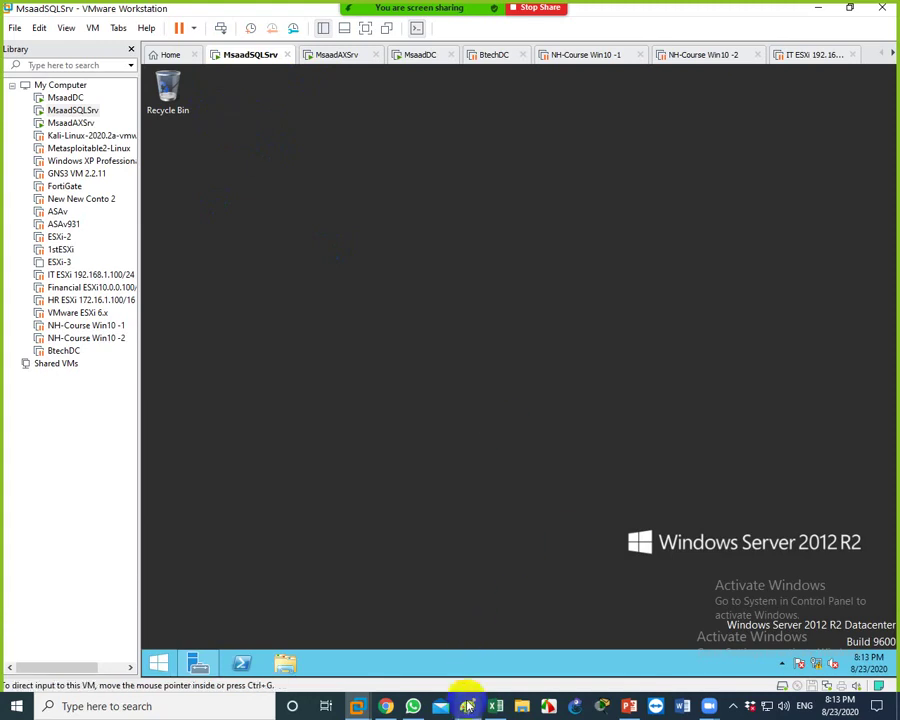
Start a blank Paint canvas and draw a tall rectangle on its left side
mouse_move(467, 706)
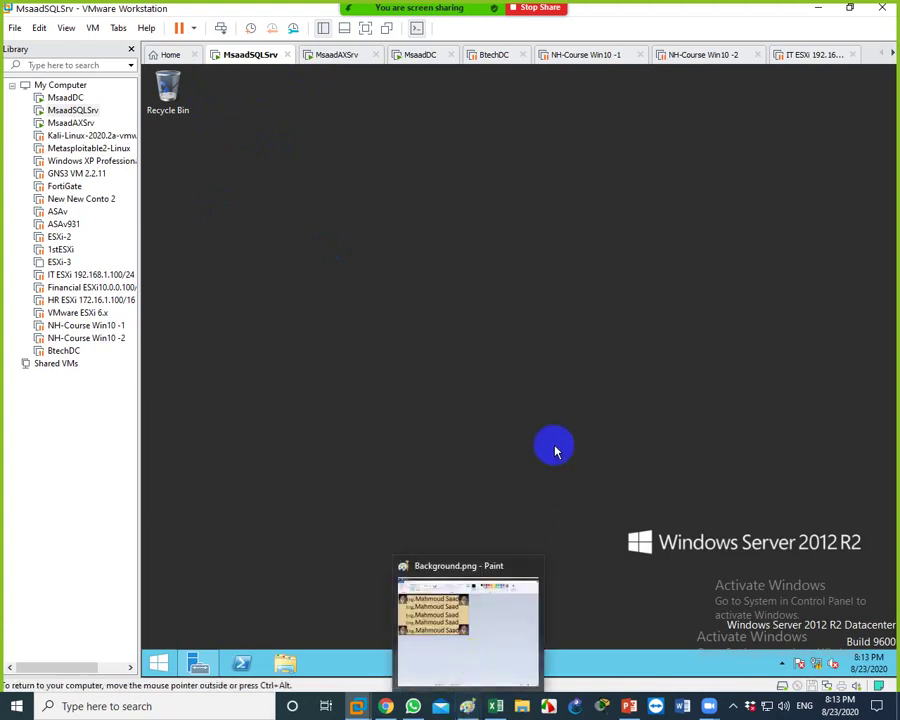
left_click(463, 665)
key("ctrl+n")
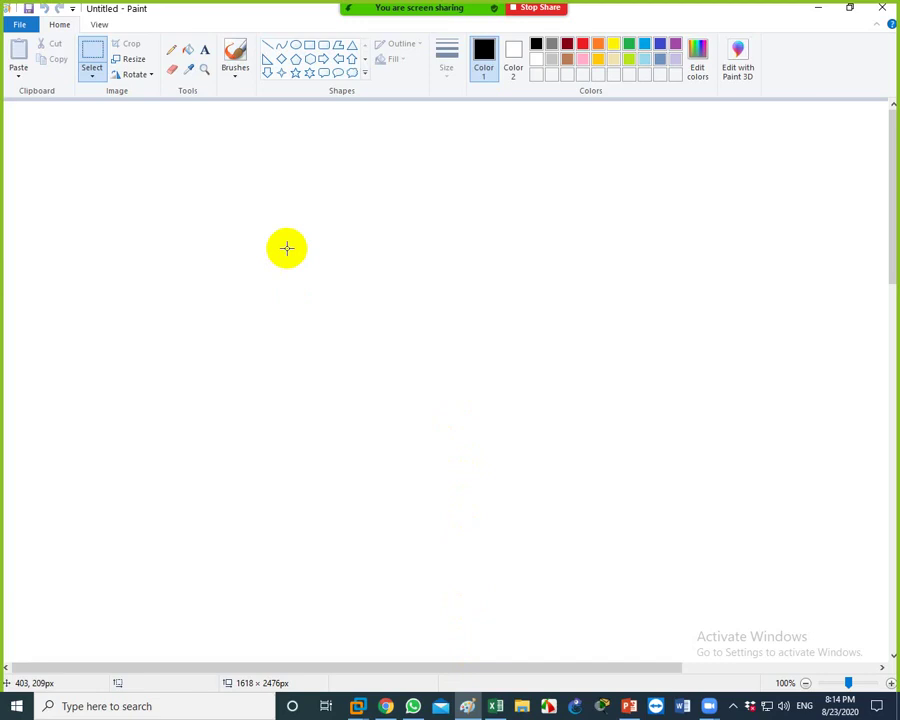
left_click(309, 45)
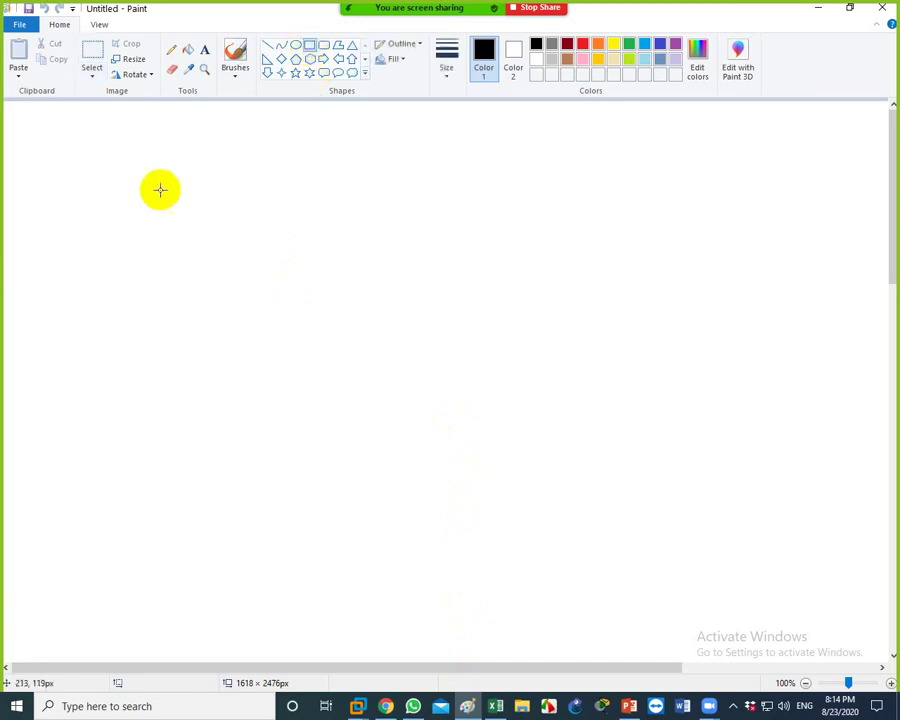
left_click_drag(123, 158, 247, 394)
Add the label 'AX' above the rectangle
left_click(204, 49)
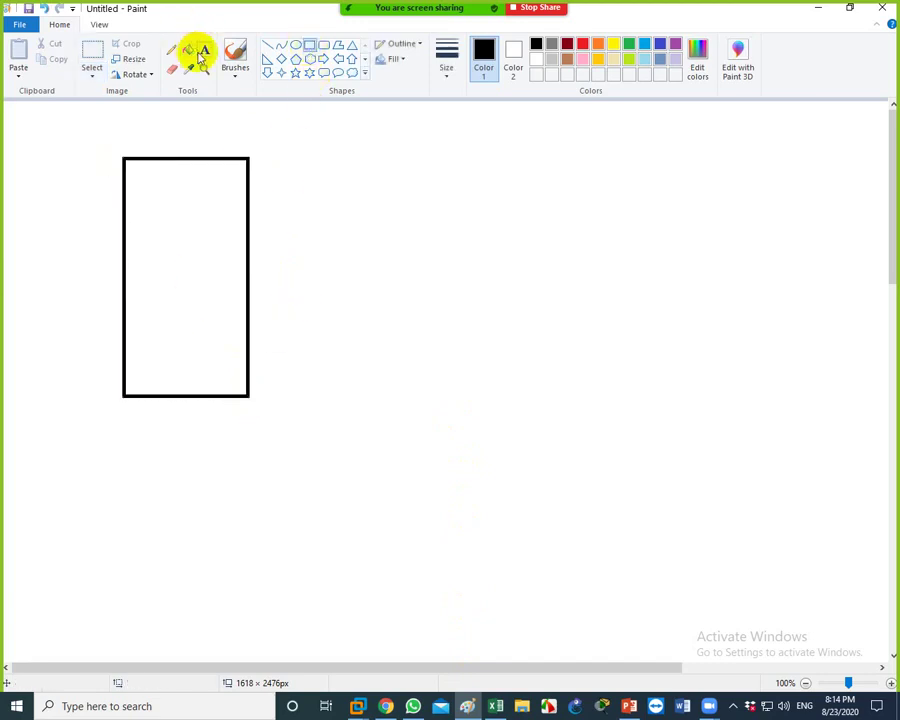
left_click(136, 134)
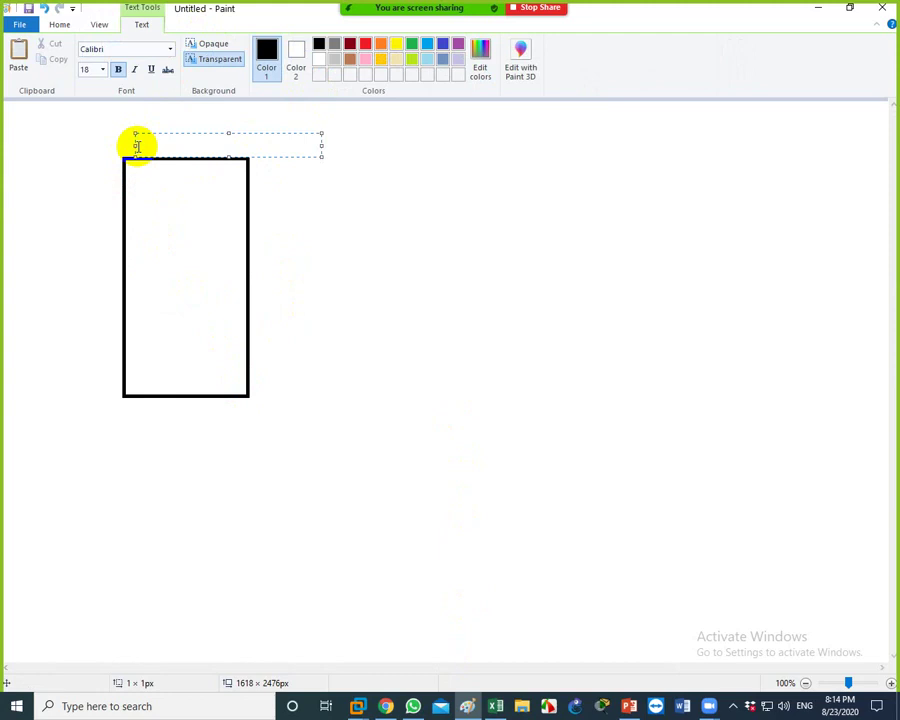
type("AX")
left_click(152, 150)
left_click(168, 204)
Write 'Windows server' inside the rectangle, aligned to its left edge
left_click(143, 197)
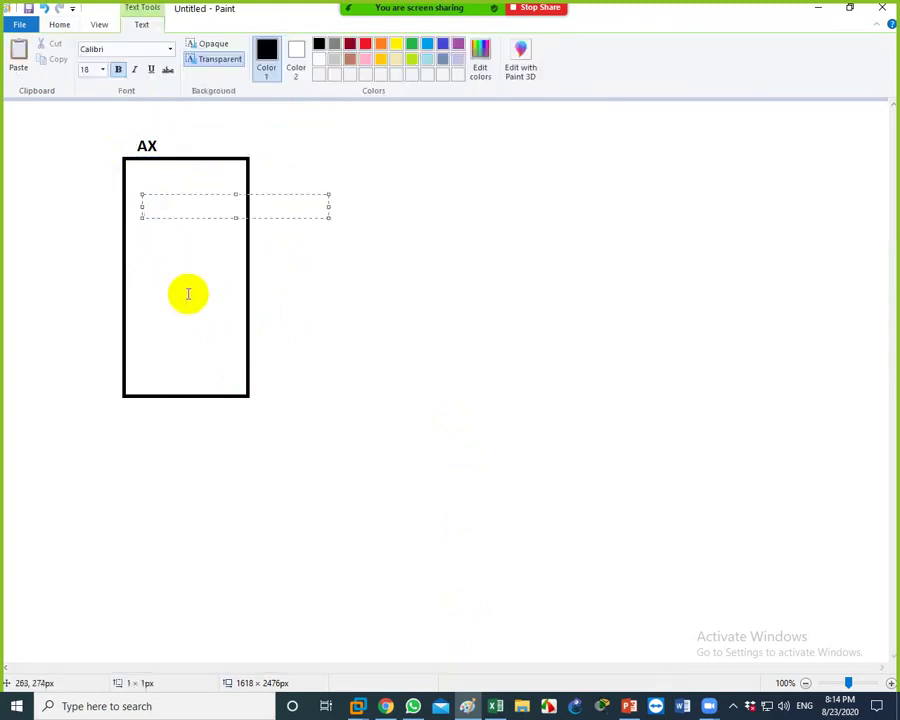
type("Windows server")
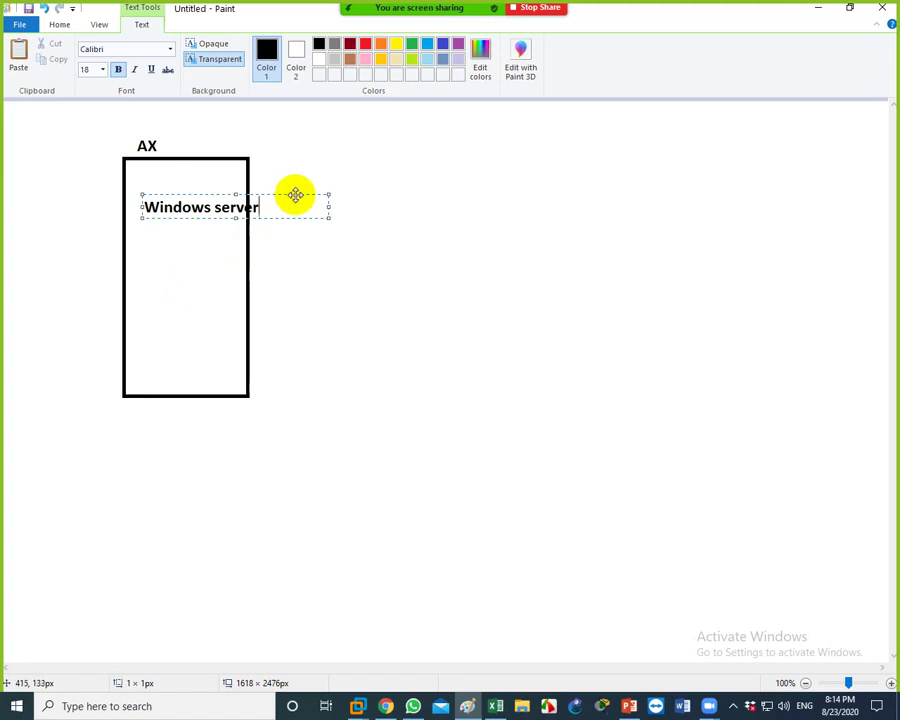
left_click_drag(296, 194, 274, 190)
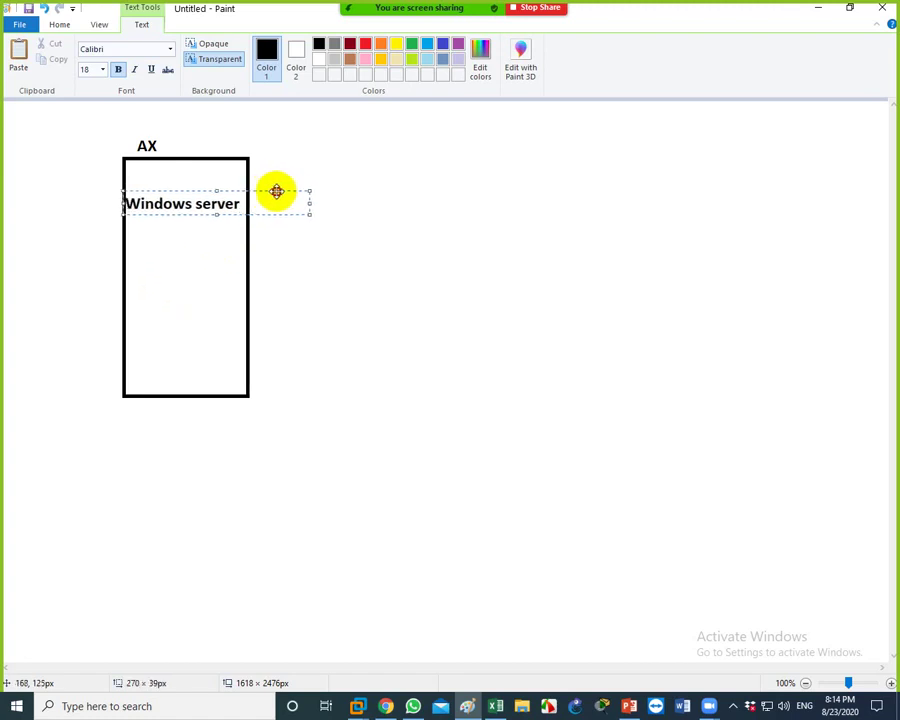
left_click(294, 330)
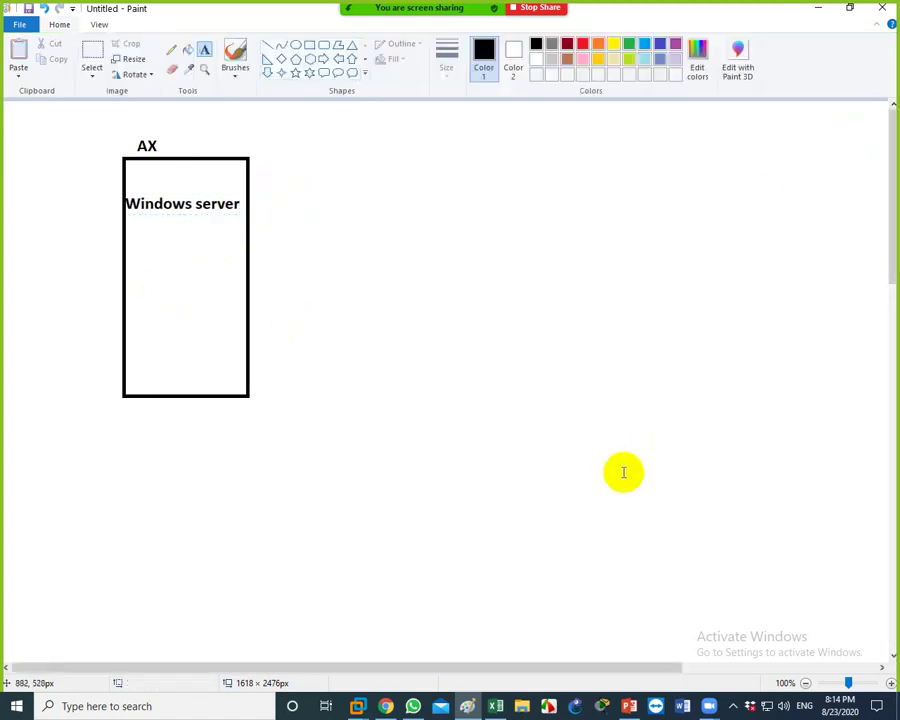
left_click(356, 704)
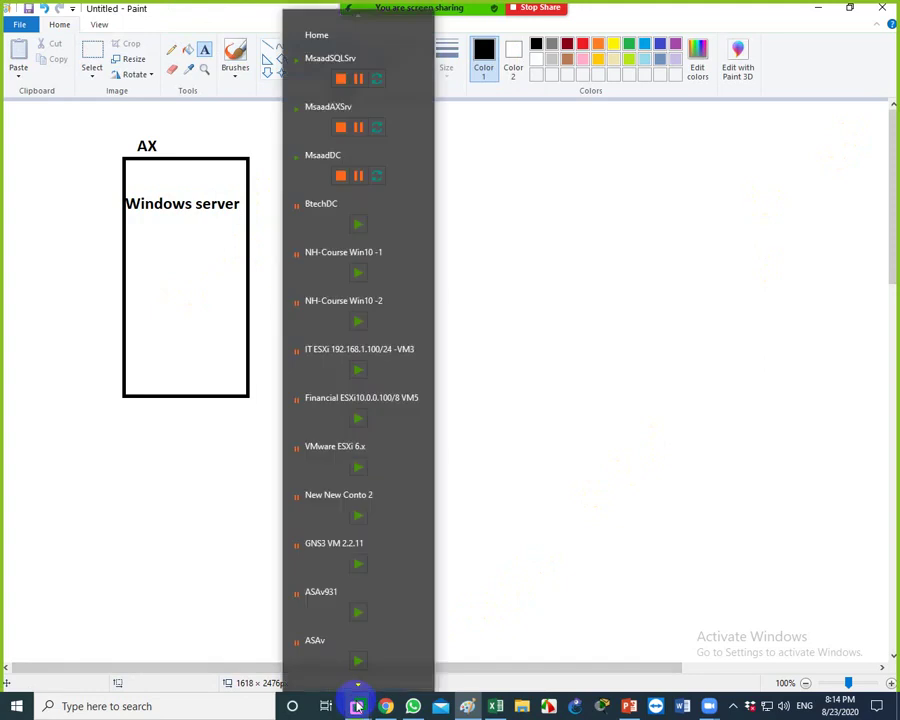
Switch to the MsaadSQLSrv VM and open This PC, showing Local Disk (C:) with 489 GB free
left_click(316, 86)
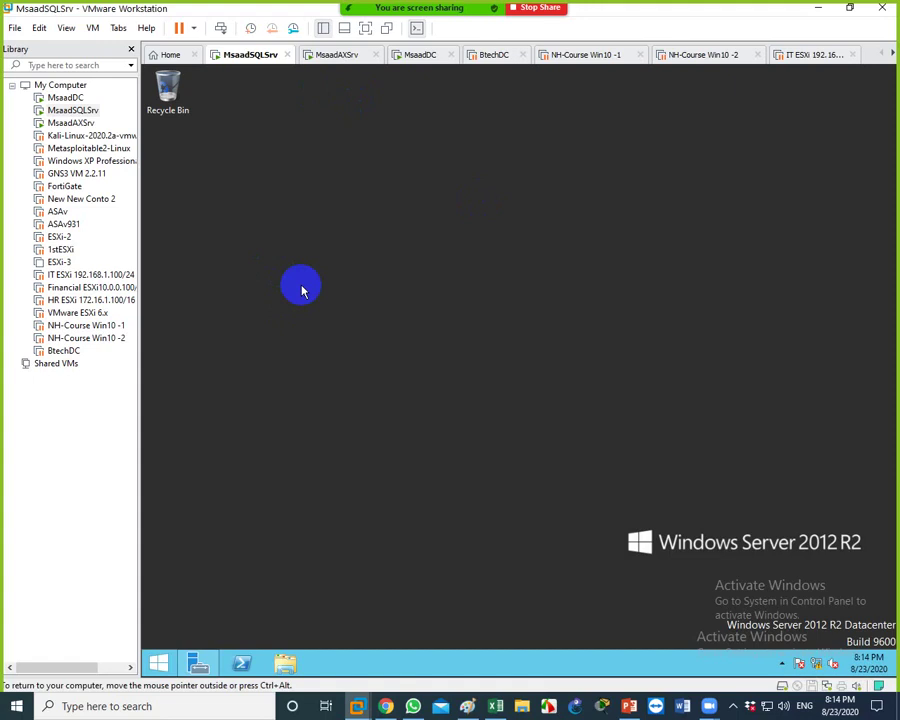
left_click(286, 663)
left_click(645, 405)
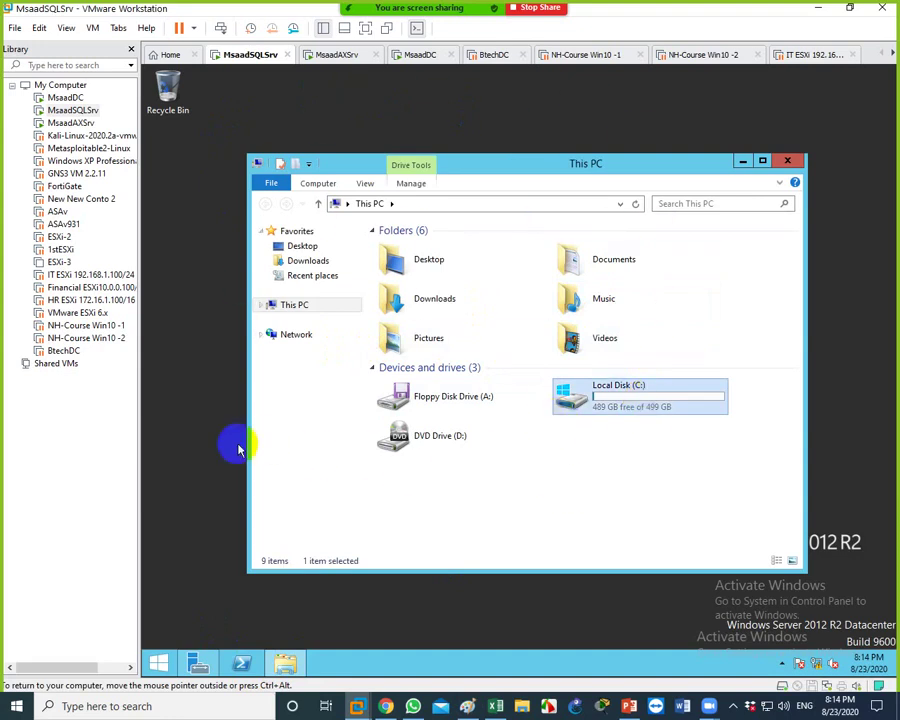
left_click(200, 437)
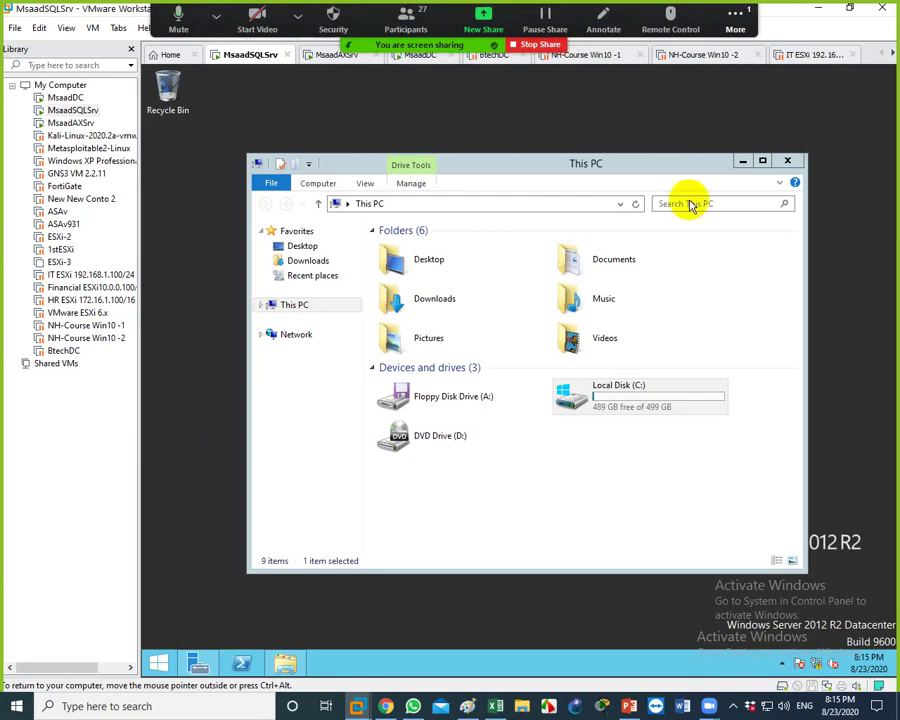
left_click(737, 22)
left_click(716, 172)
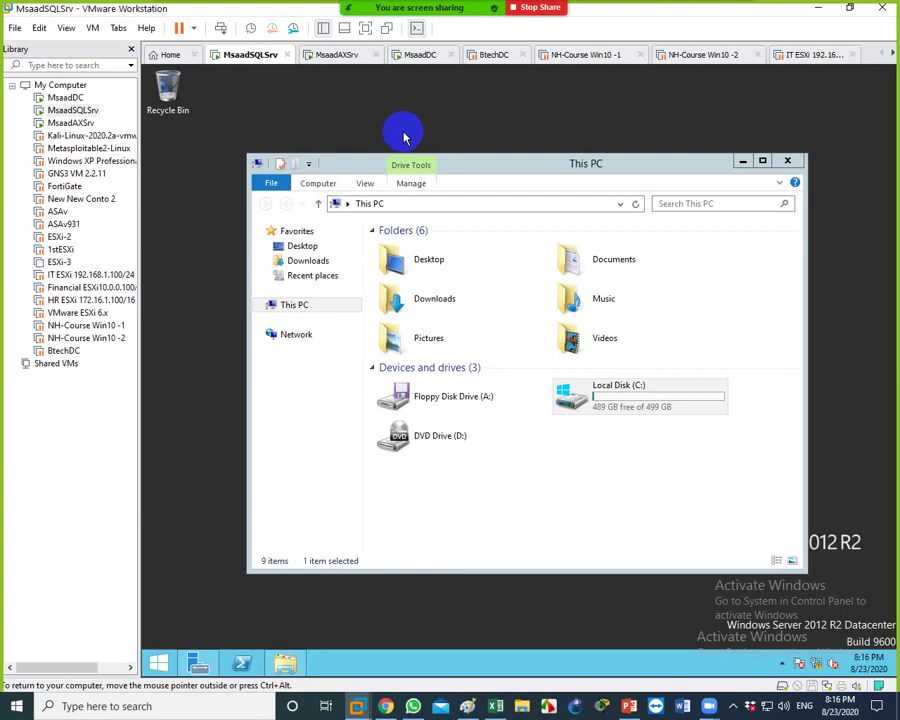
From the Home page, start a Custom new virtual machine and keep the default hardware compatibility
left_click(172, 55)
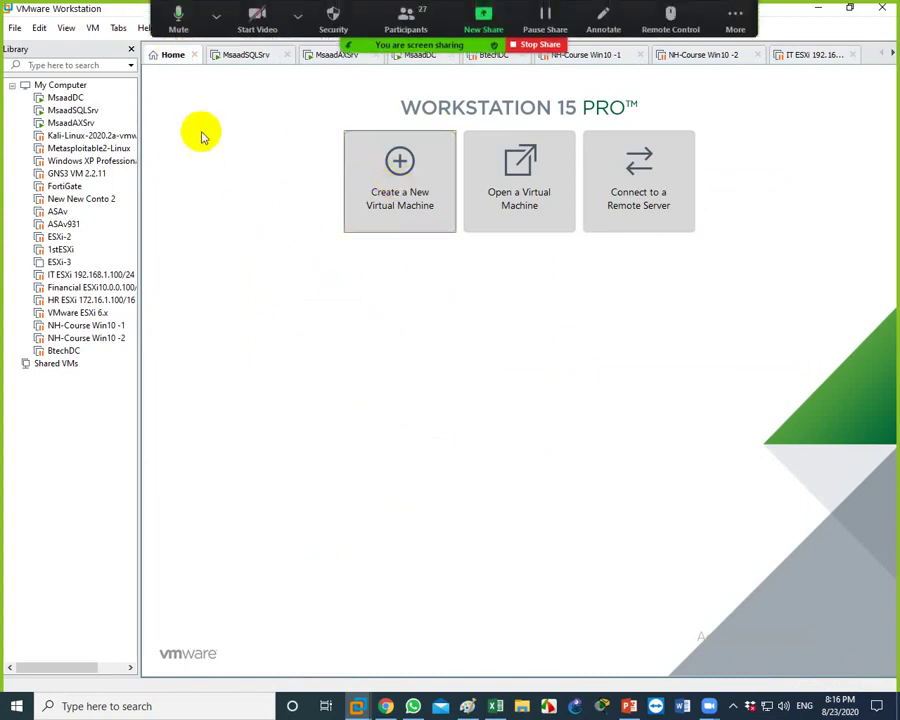
left_click(396, 207)
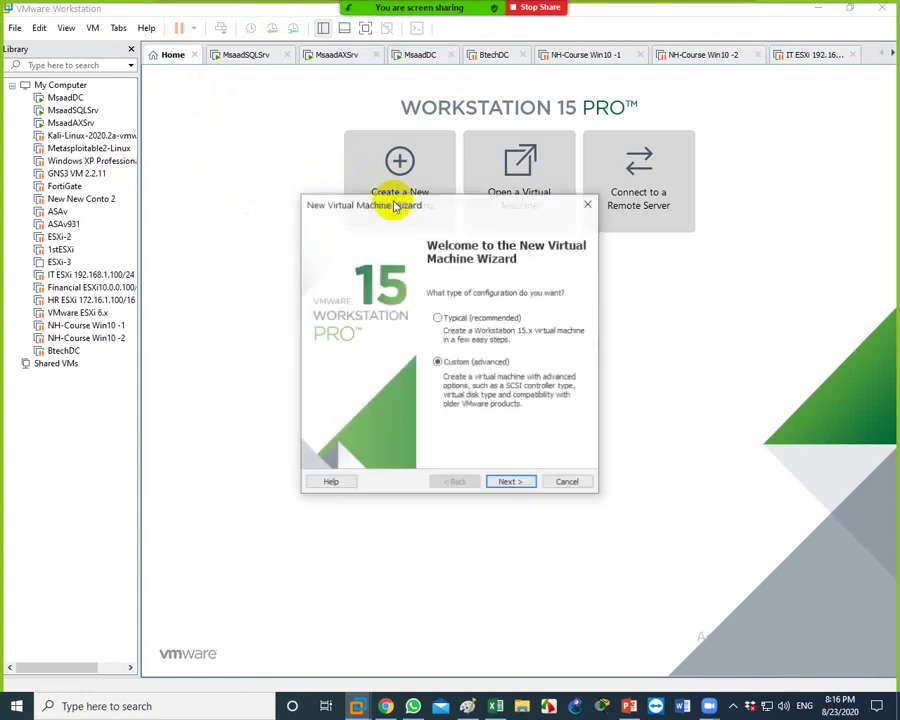
left_click(511, 483)
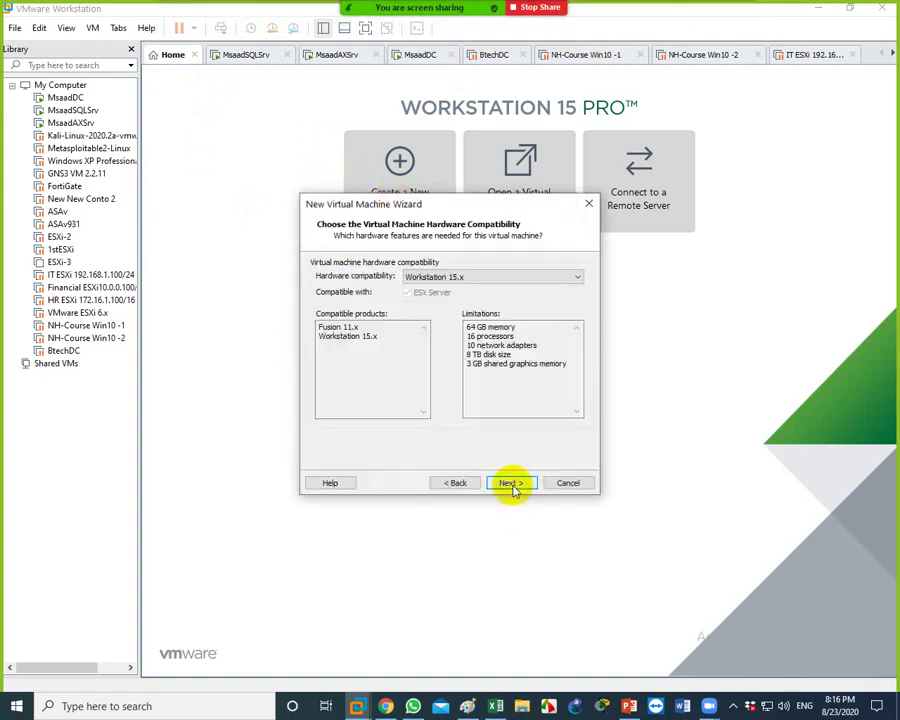
left_click(508, 482)
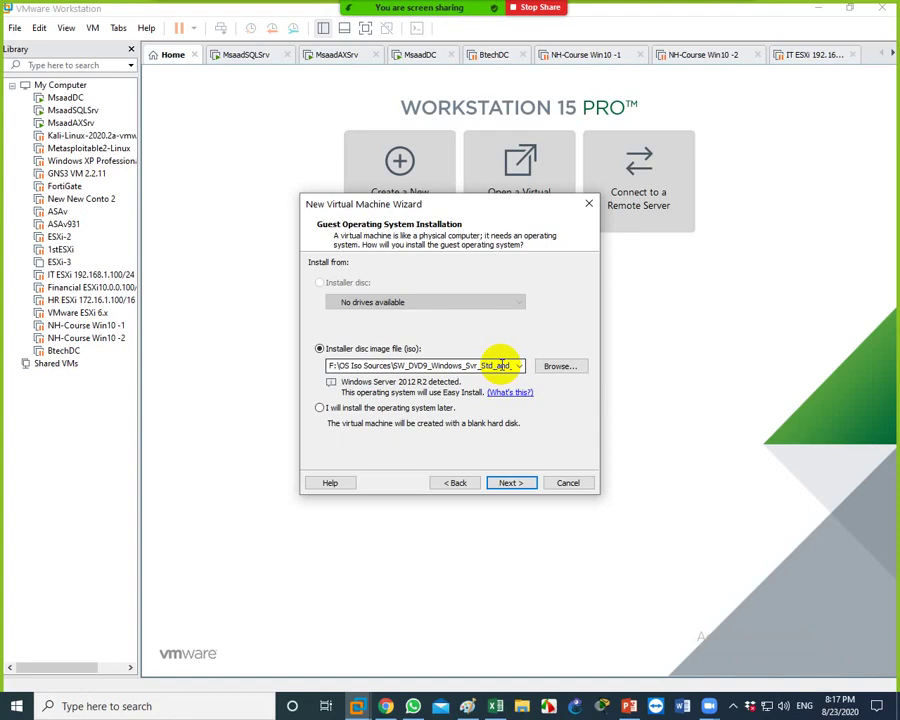
Confirm the Windows Server ISO and keep the Windows Server 2012 R2 Datacenter easy-install details
double_click(500, 365)
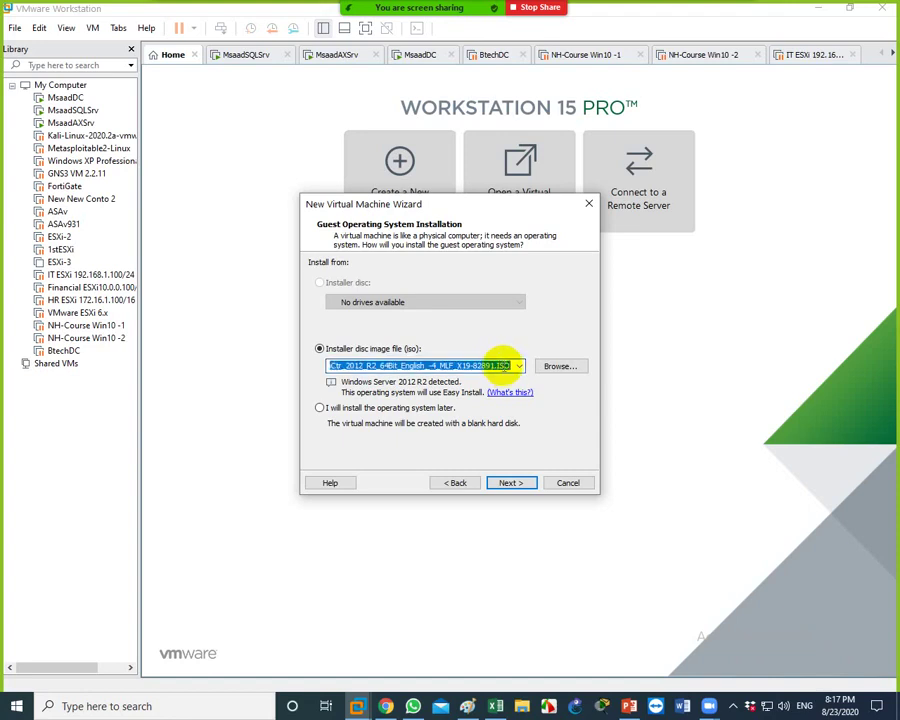
left_click(500, 366)
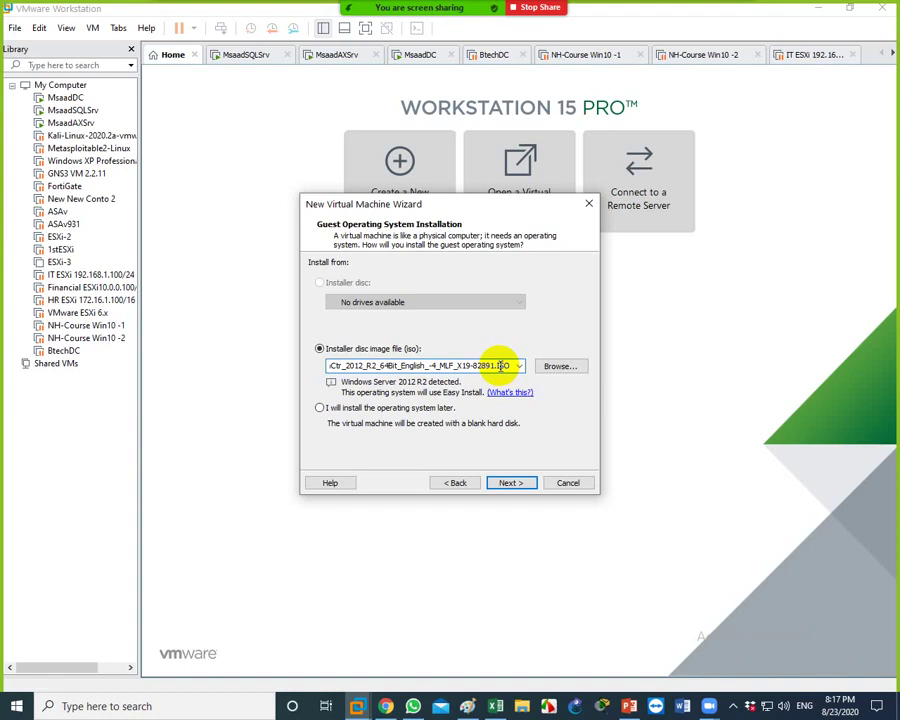
left_click(513, 484)
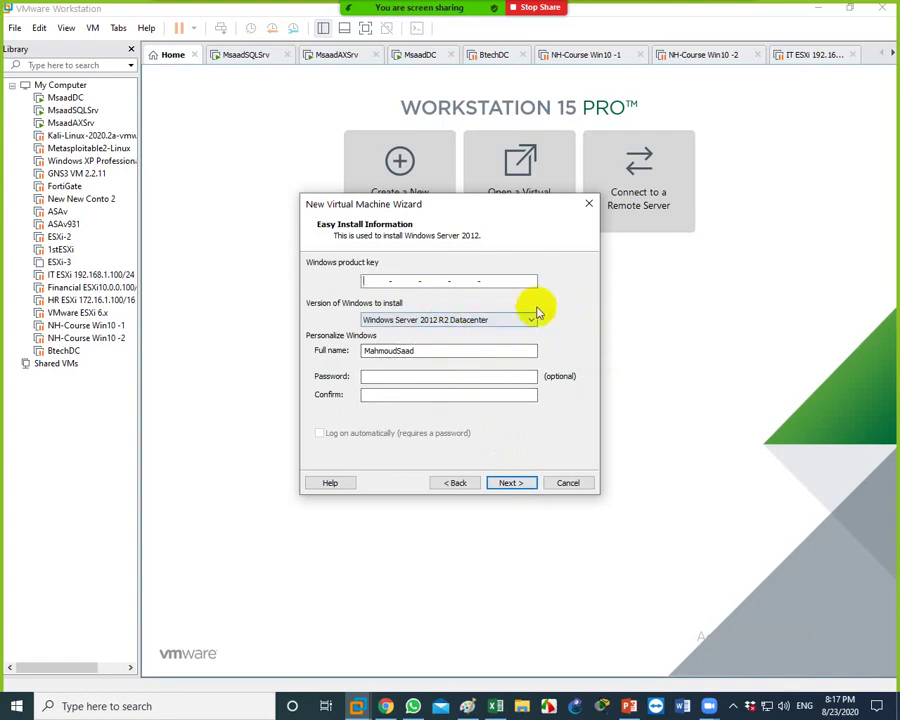
key("Tab")
key("shift+Tab")
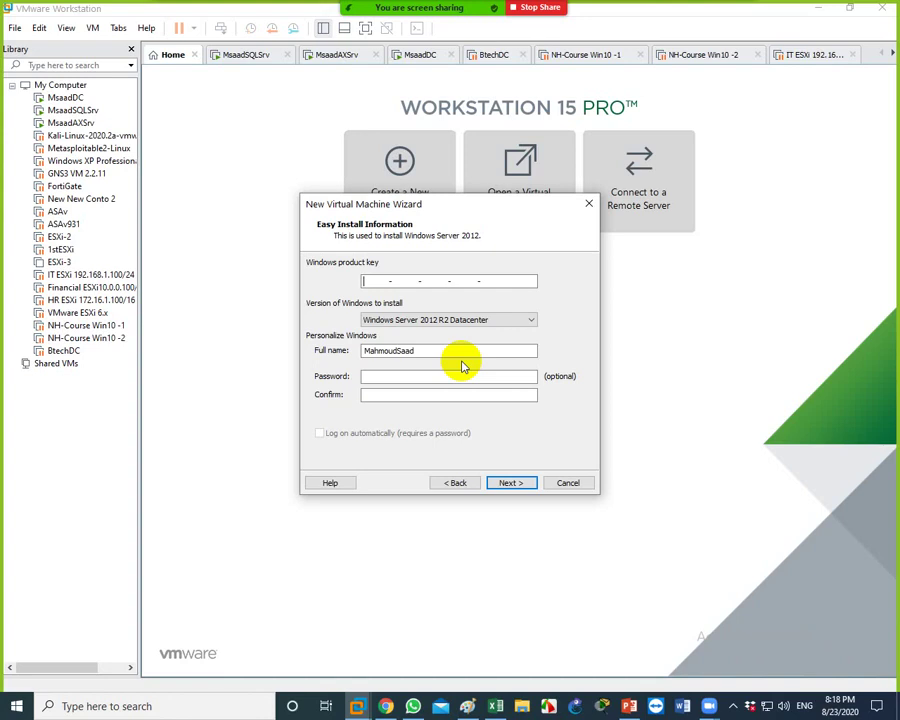
left_click(480, 320)
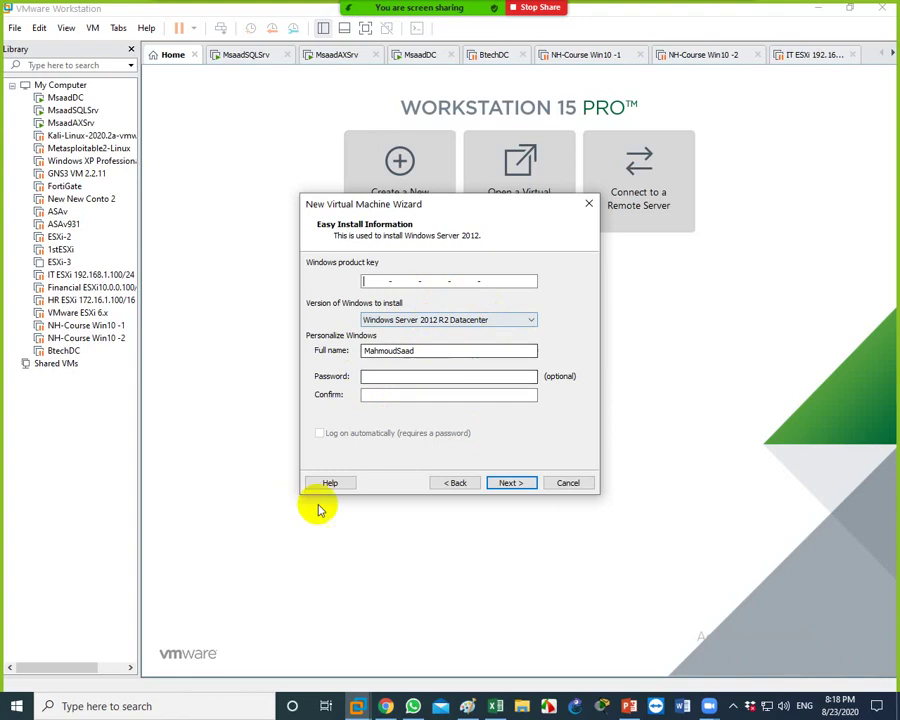
left_click(446, 483)
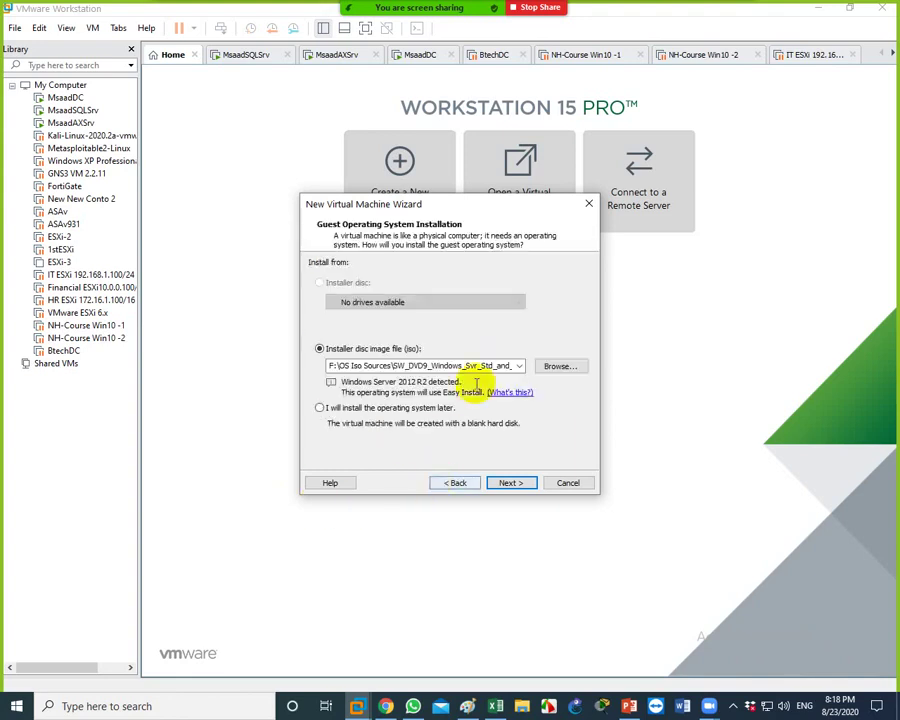
left_click(503, 485)
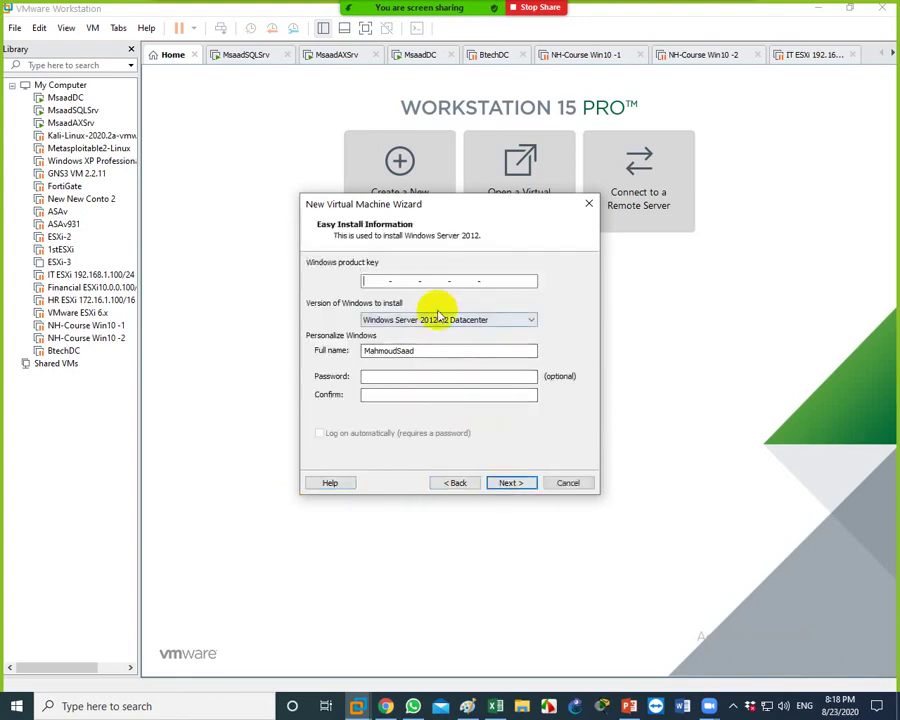
left_click(514, 483)
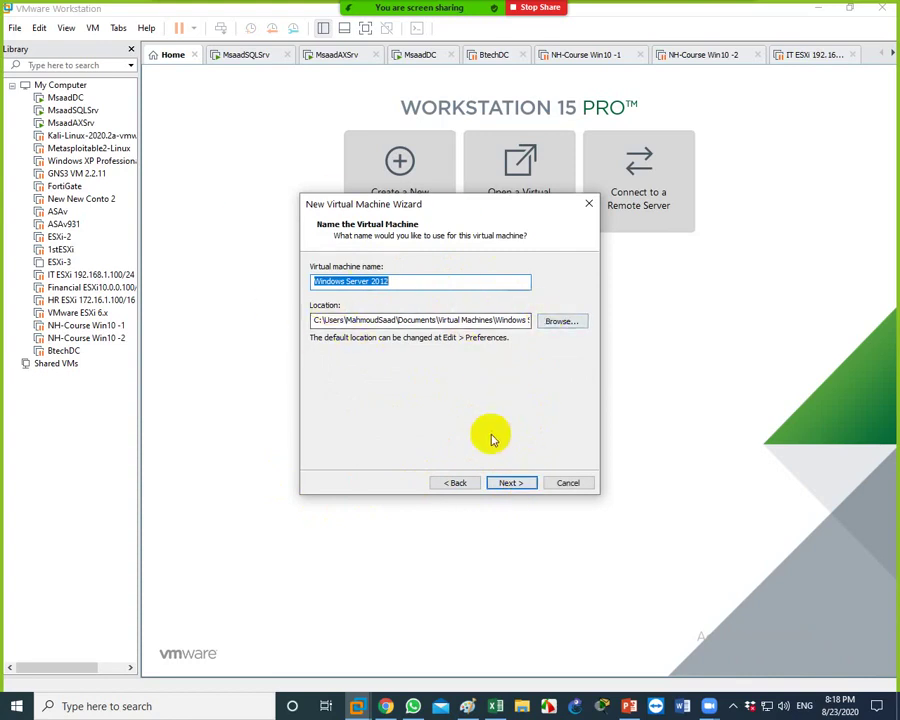
Keep the VM name 'Windows Server 2012' in the default Virtual Machines folder
left_click(528, 418)
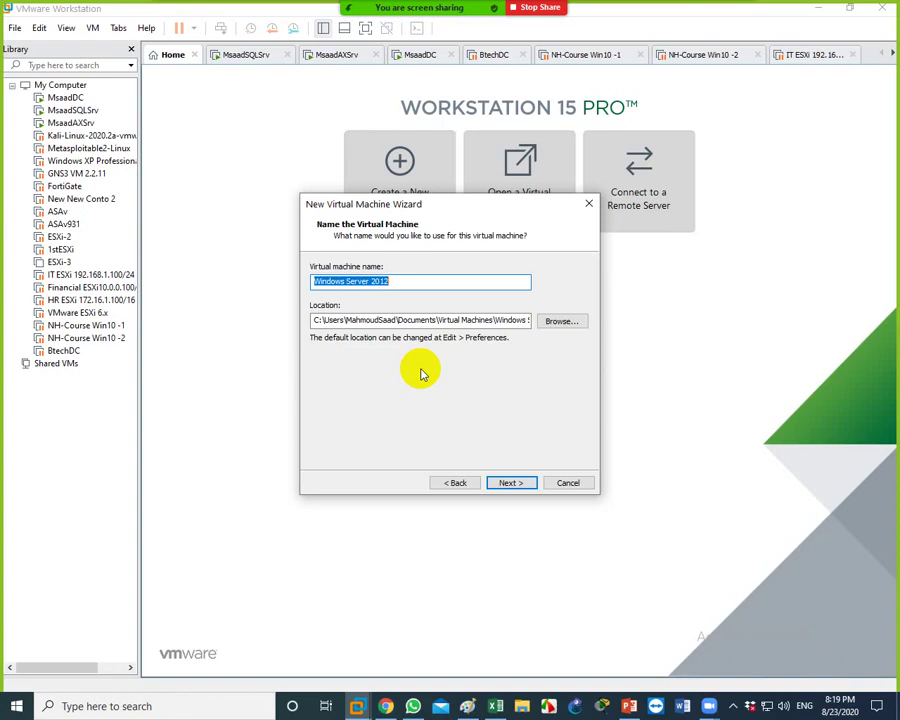
left_click(512, 483)
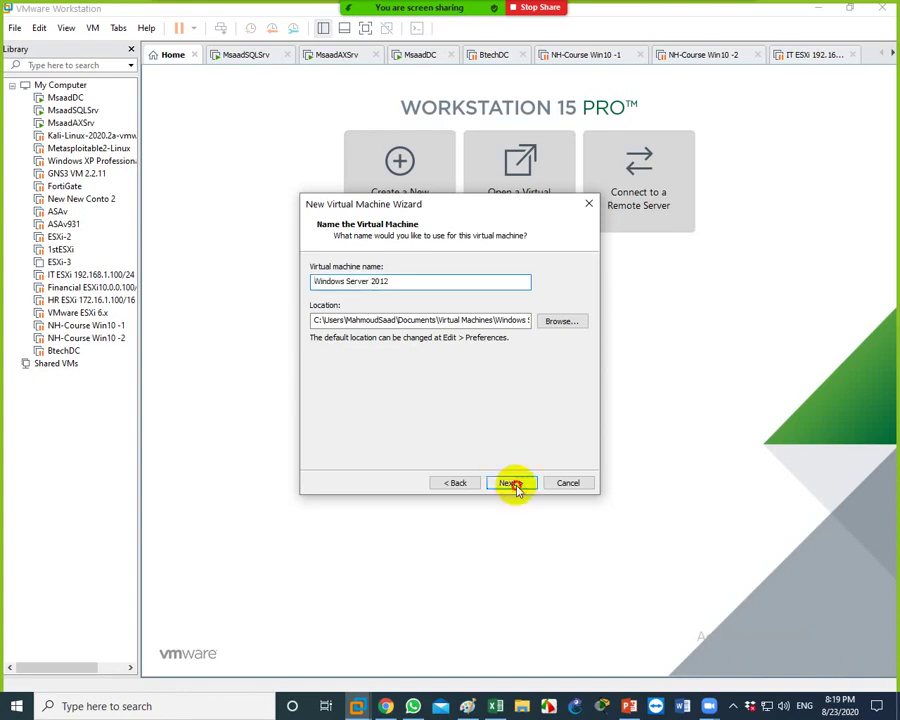
Accept the default firmware type and one processor with one core
left_click(514, 483)
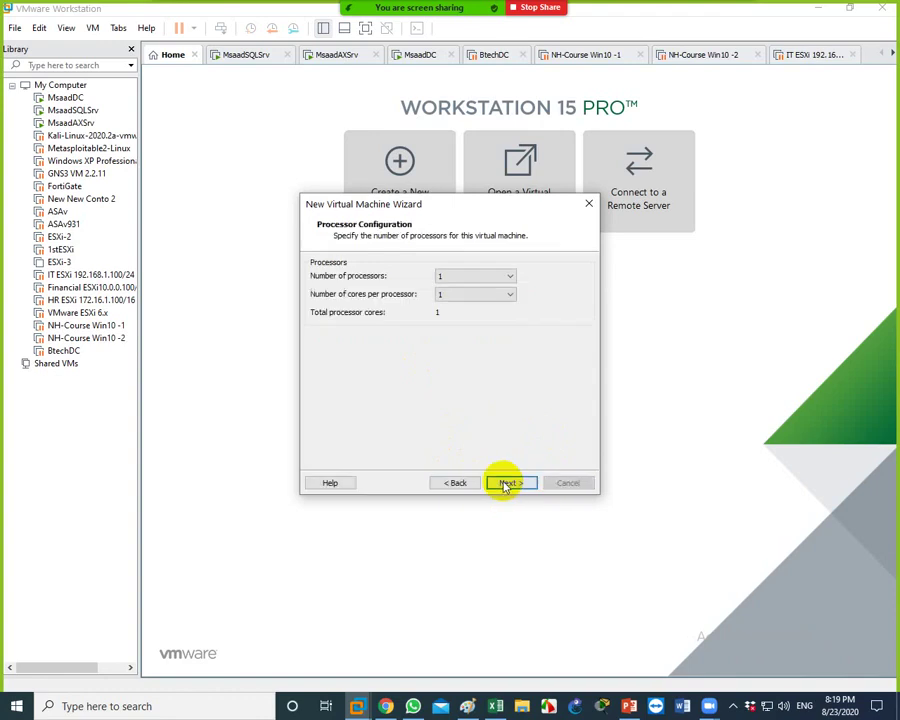
left_click(507, 484)
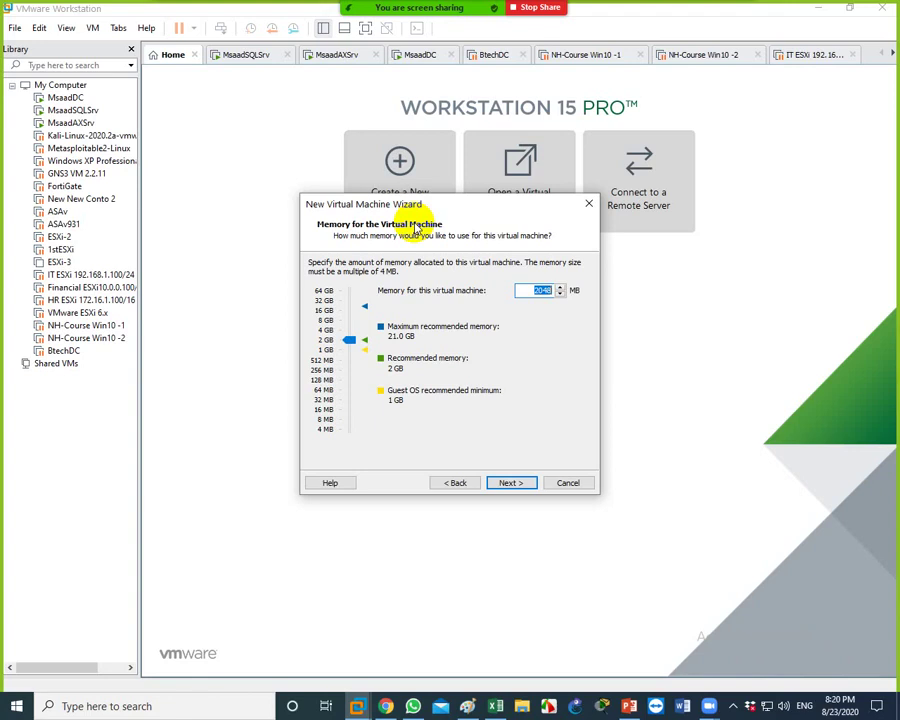
Keep 2048 MB memory, NAT networking, the recommended I/O controller, a SCSI disk and a new virtual disk
left_click(524, 482)
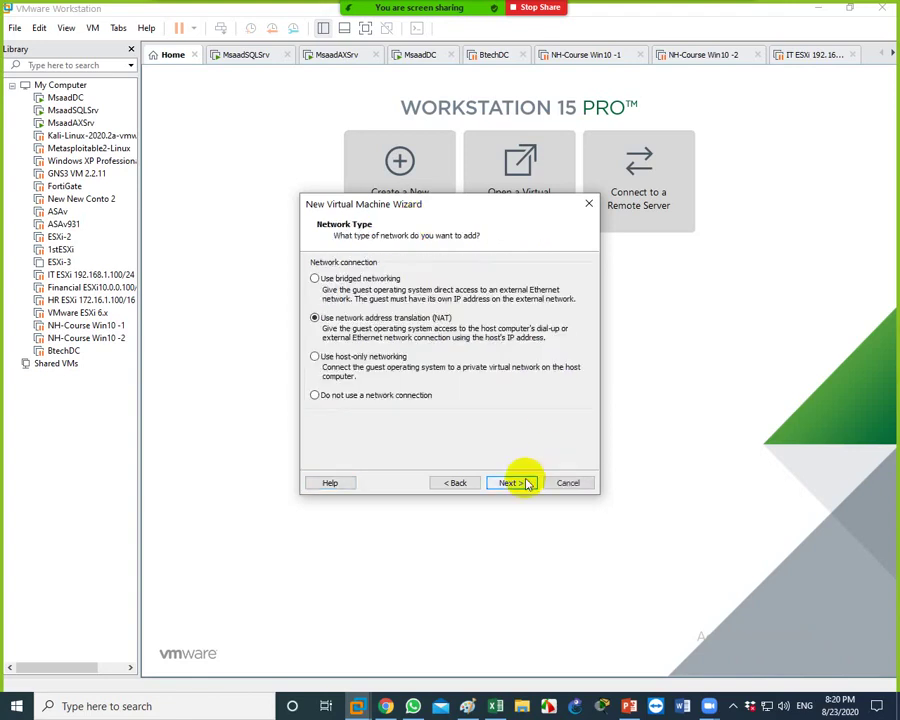
left_click(522, 480)
left_click(524, 482)
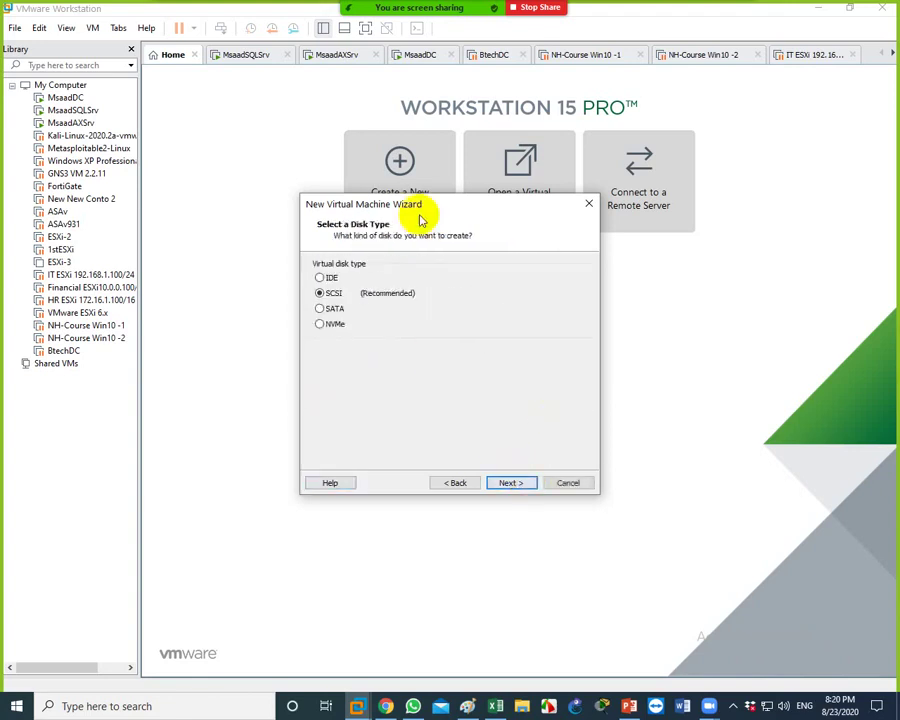
left_click(514, 482)
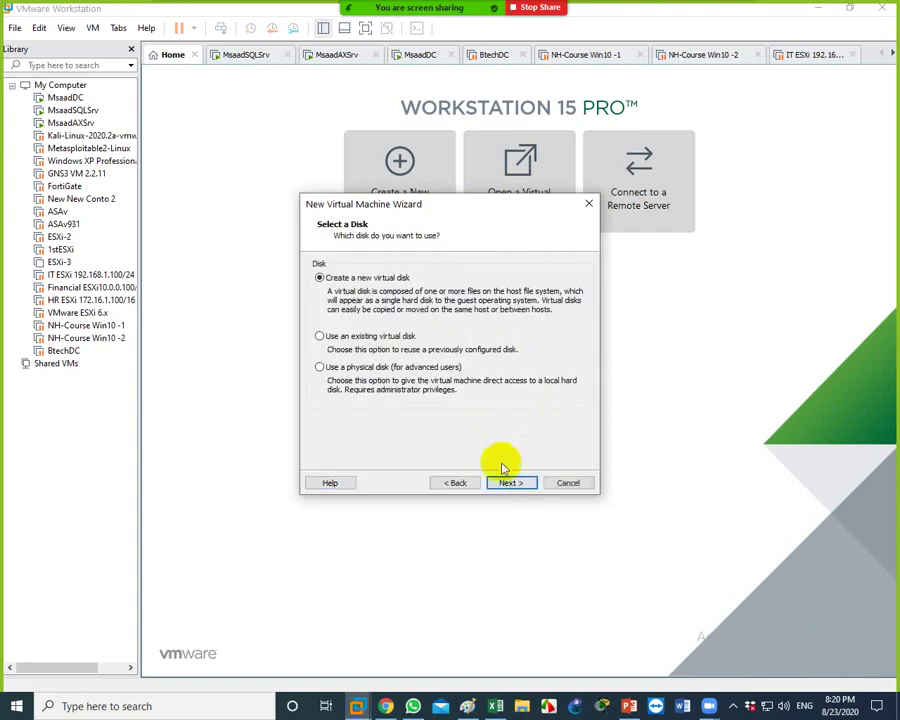
left_click(507, 482)
Set a 100 GB maximum disk size split into multiple files, with the default disk file name
type("100")
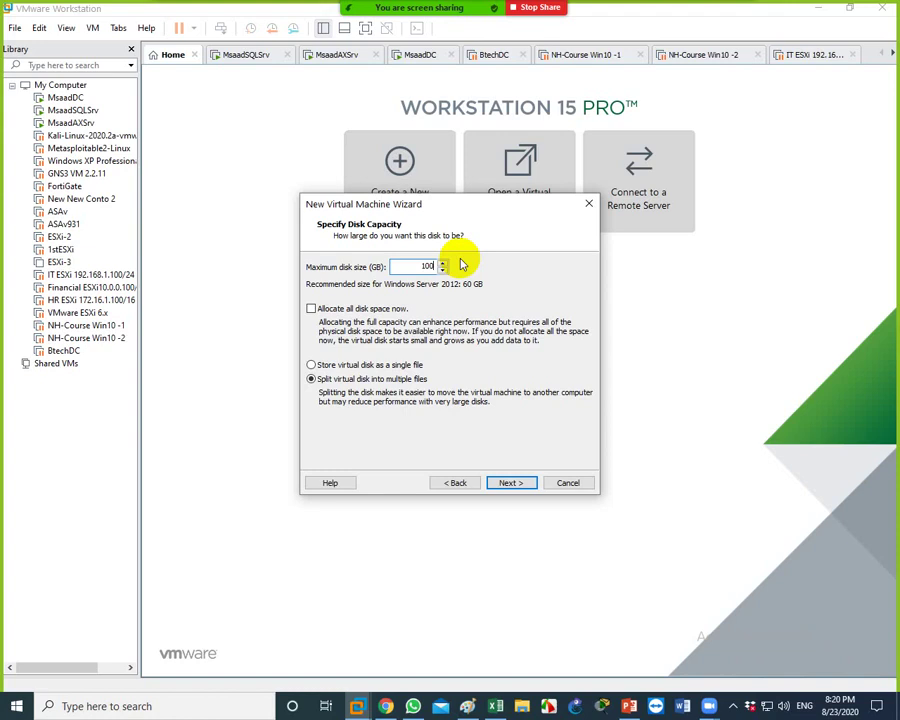
left_click(571, 484)
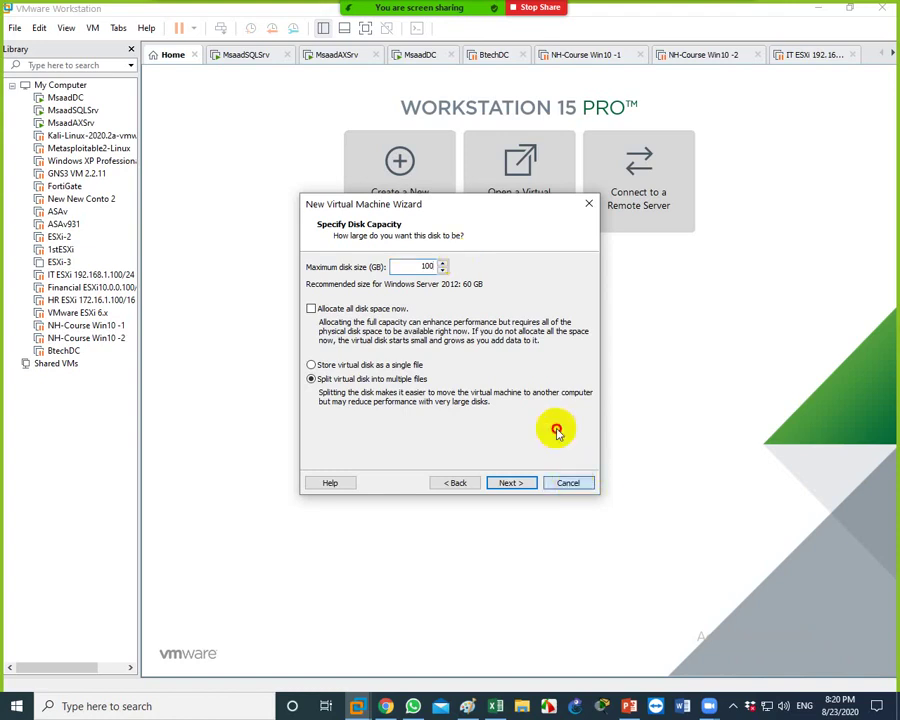
left_click(511, 483)
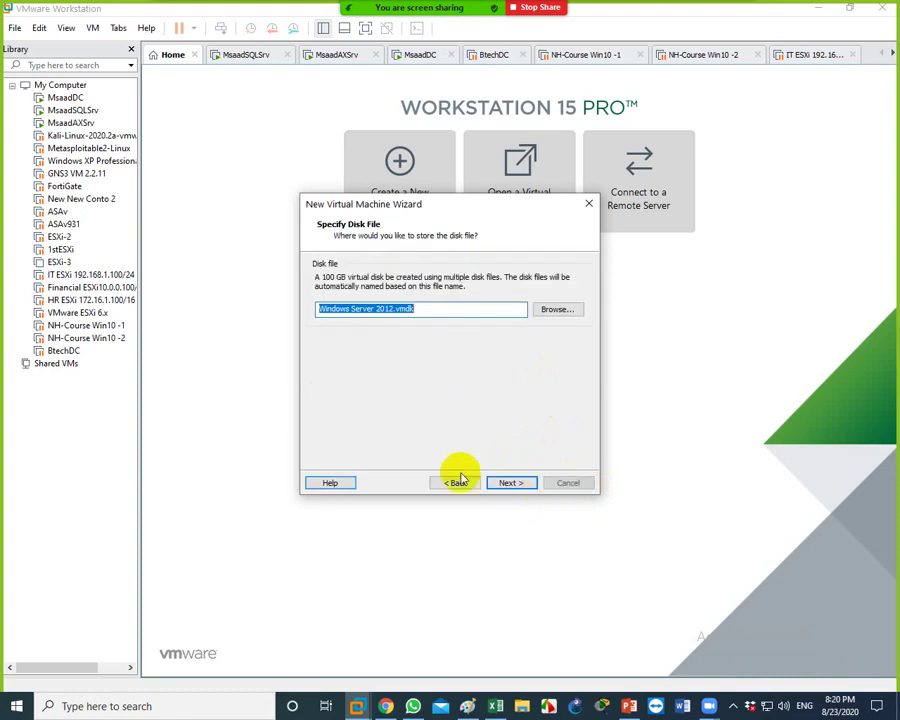
left_click(510, 484)
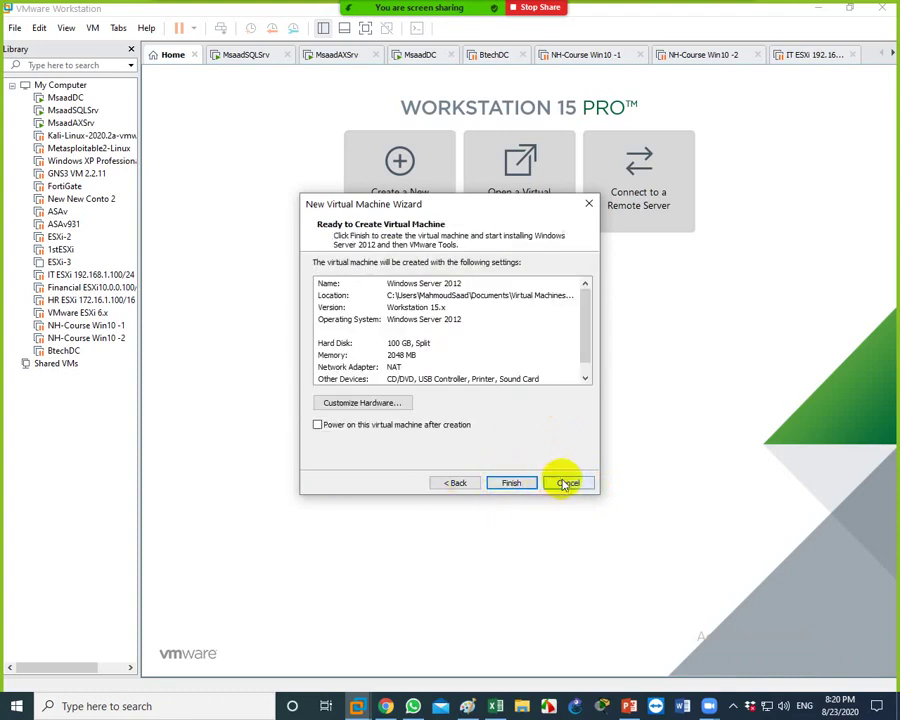
Cancel the wizard at Ready to Create, then go through the BtechDC tab to the MsaadSQLSrv tab
left_click(570, 482)
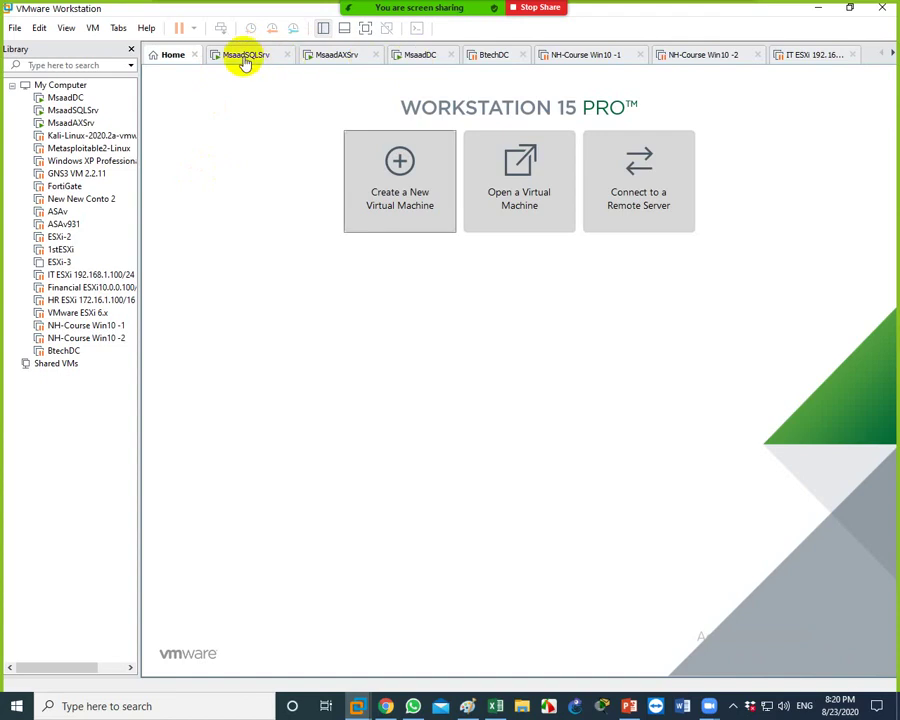
left_click(500, 57)
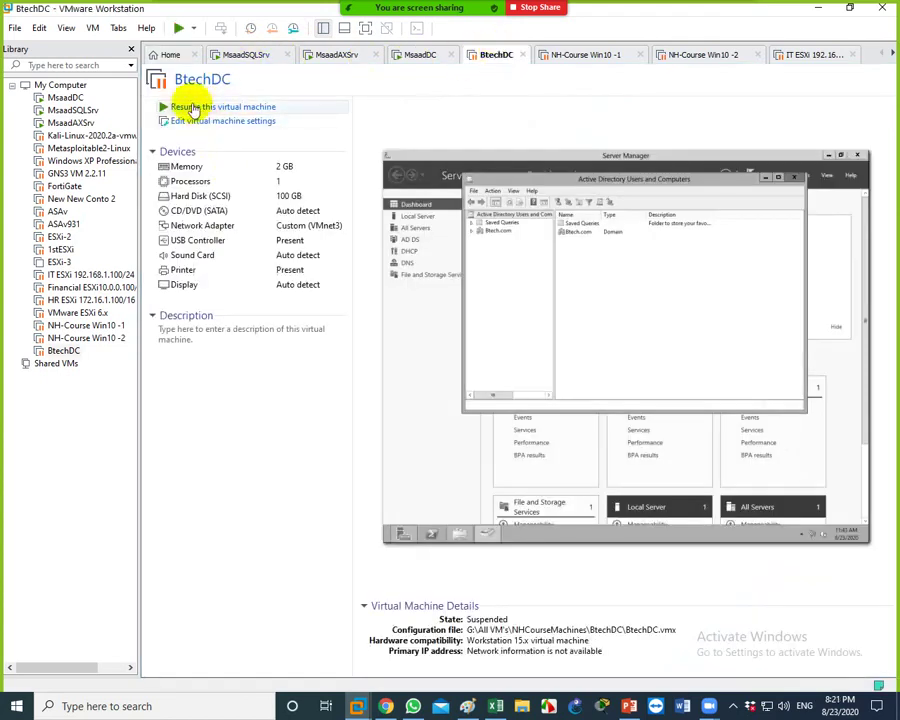
left_click(236, 55)
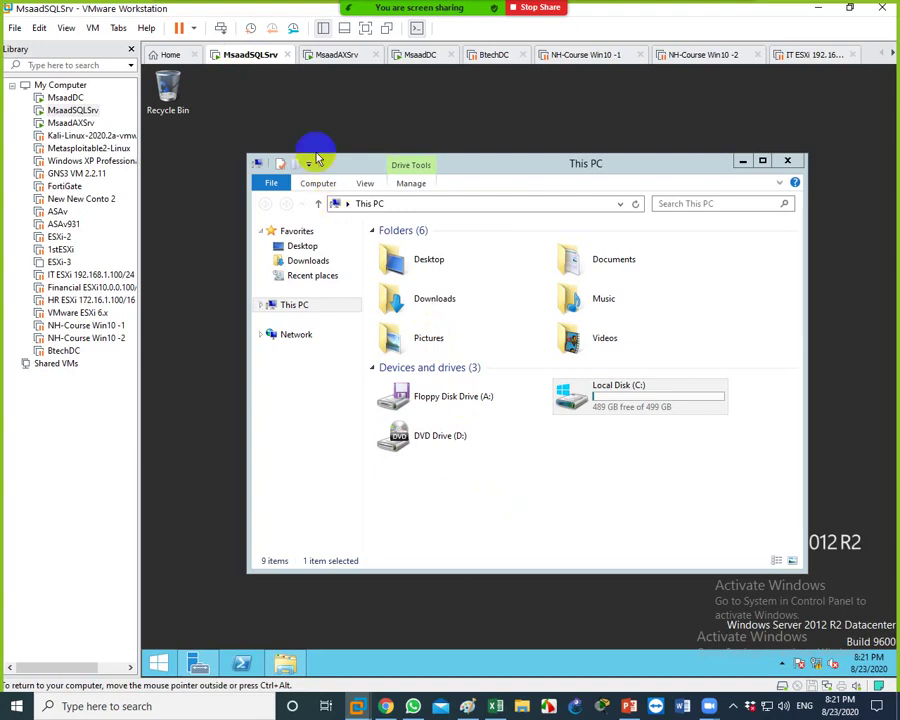
Minimize the This PC window on the MsaadSQLSrv desktop
left_click(330, 54)
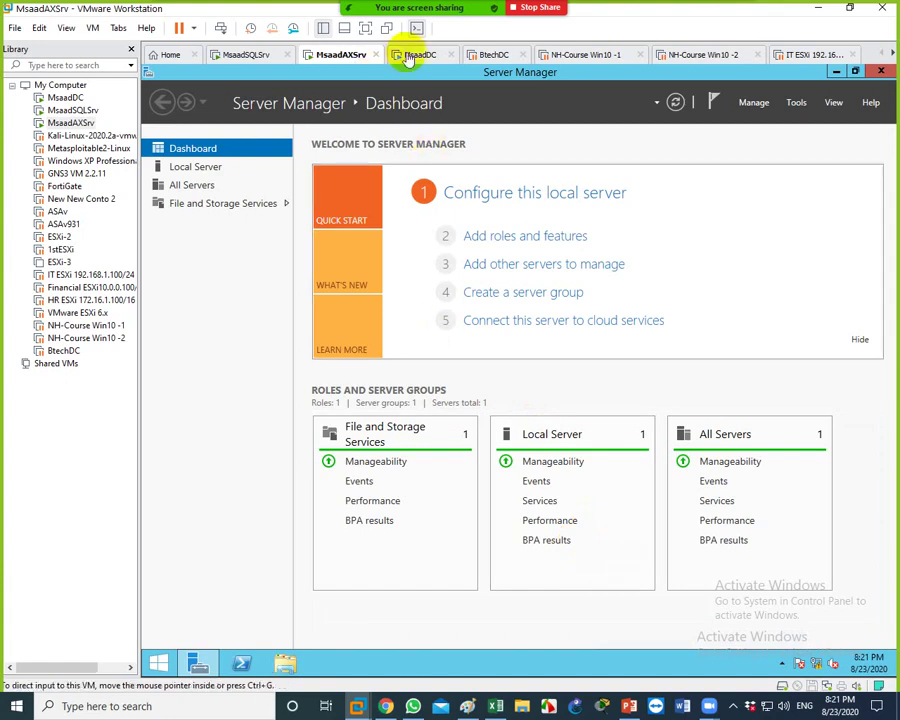
left_click(414, 54)
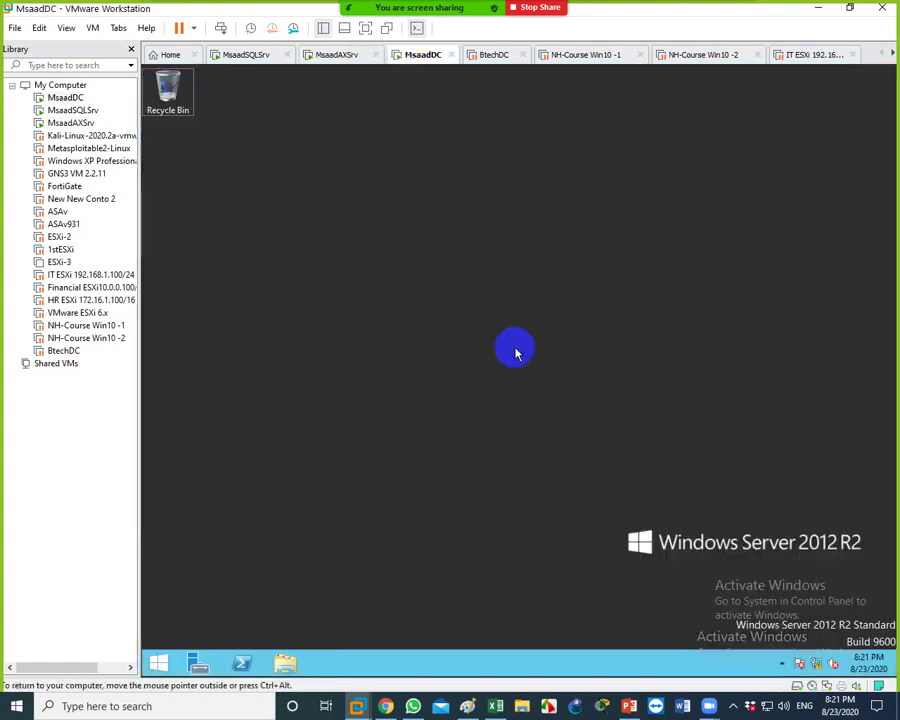
left_click(240, 54)
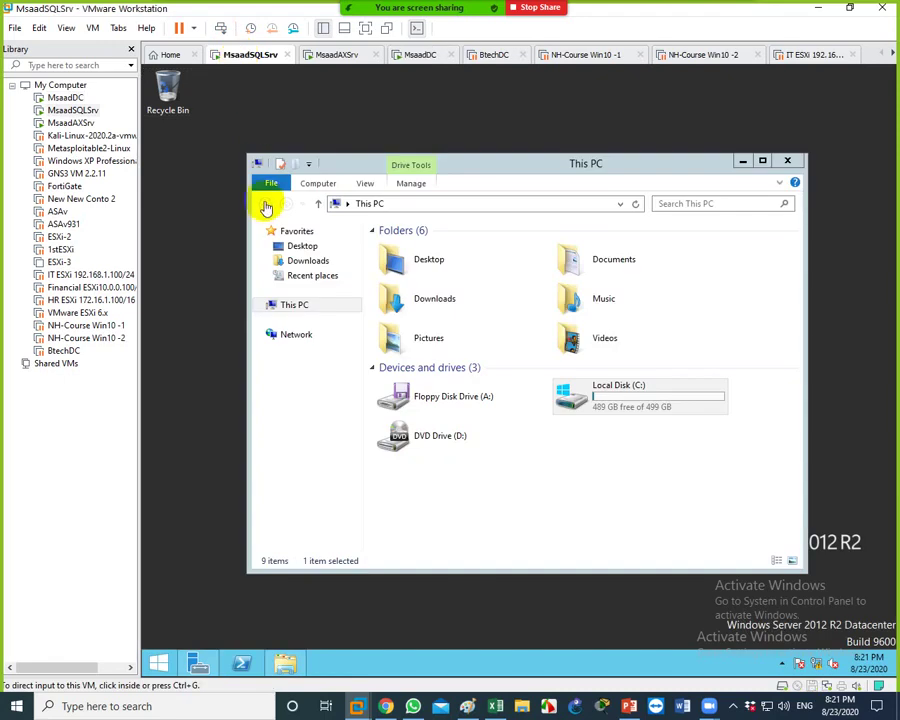
left_click(651, 176)
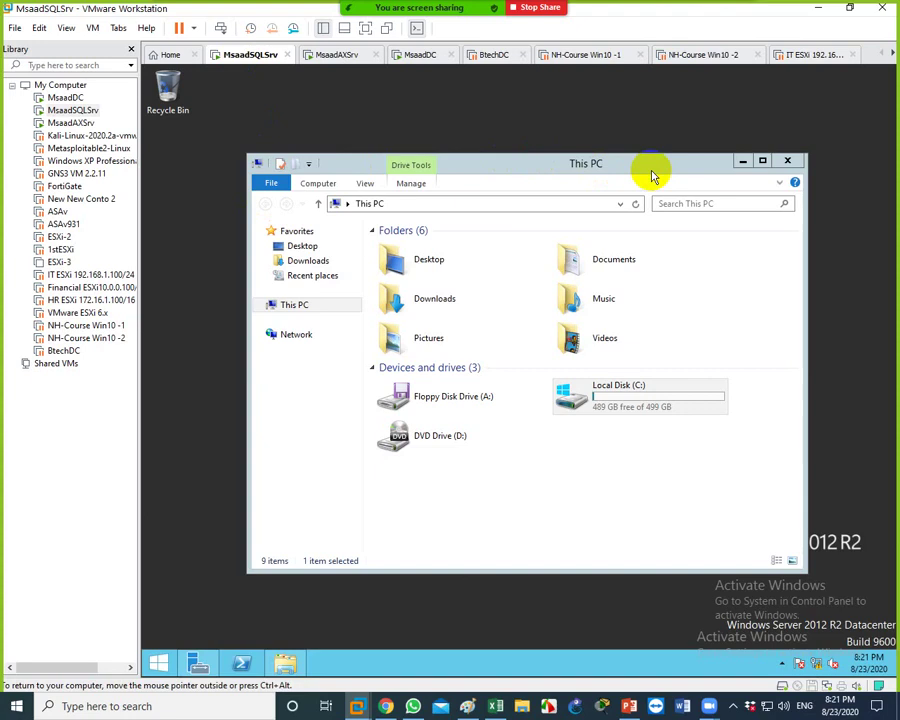
left_click(742, 161)
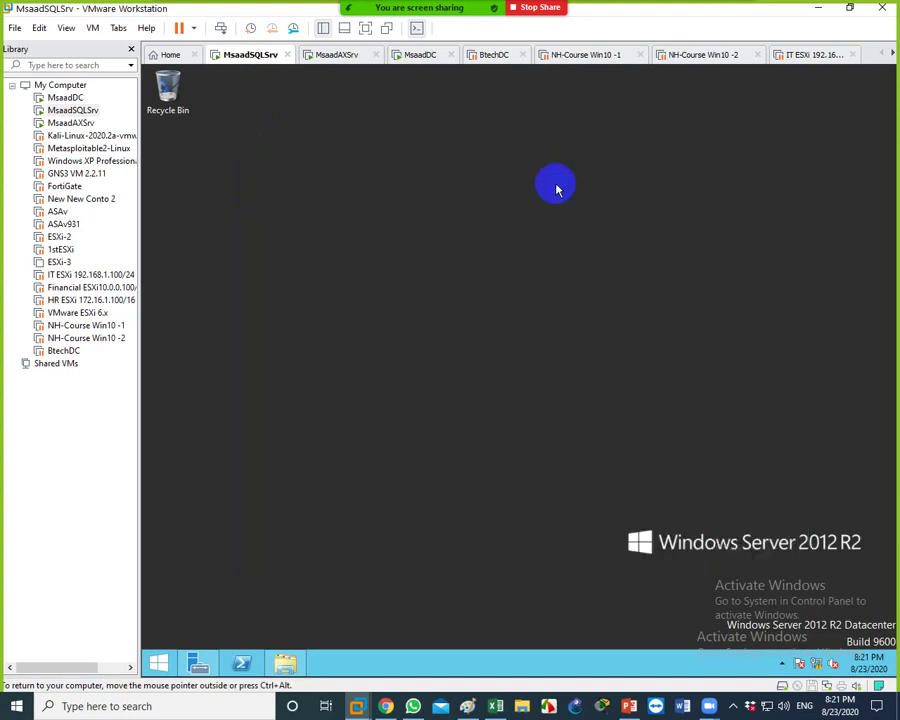
Minimize Server Manager in MsaadAXSrv, then display the MsaadDC Windows Server 2012 R2 desktop
left_click(333, 56)
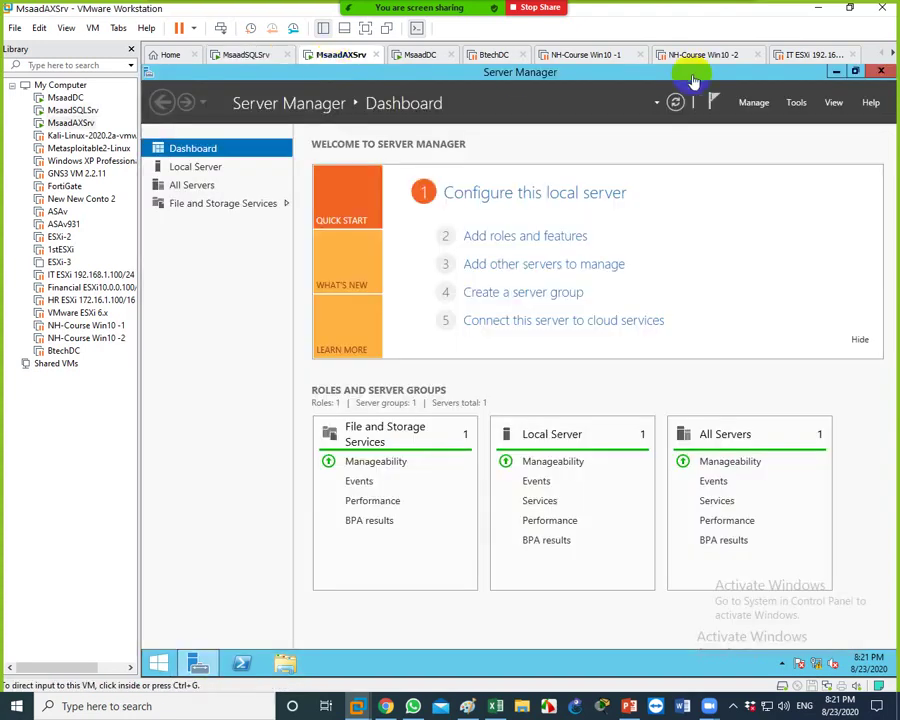
left_click(836, 72)
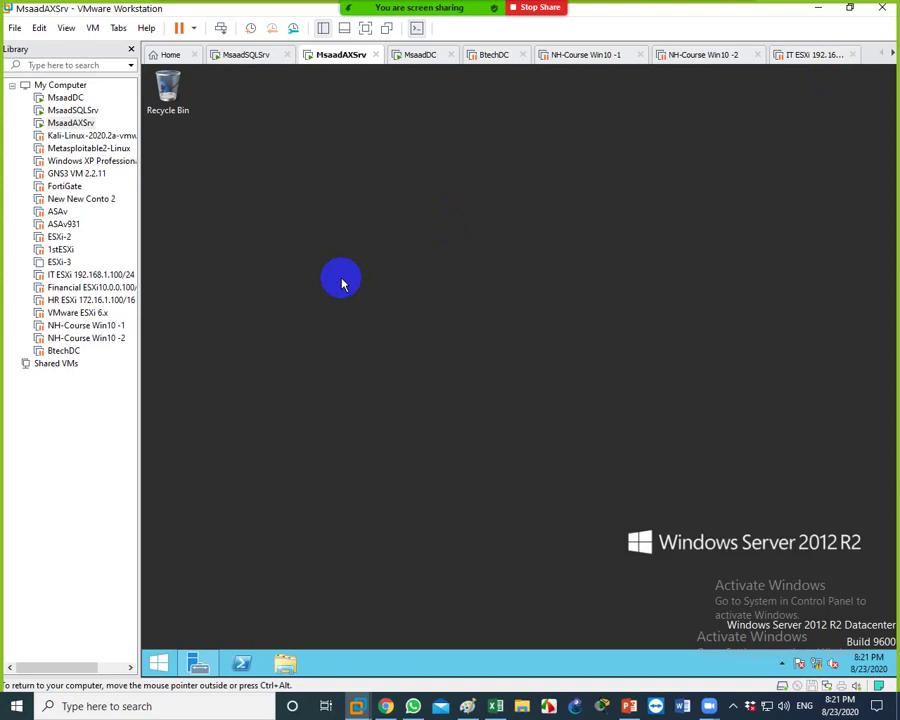
left_click(418, 54)
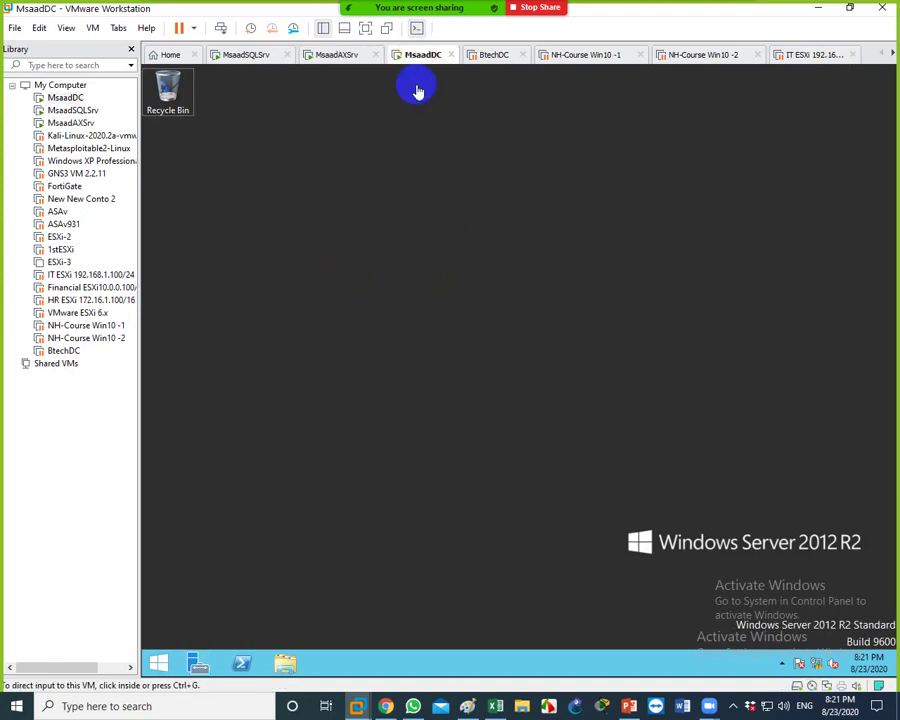
left_click(236, 56)
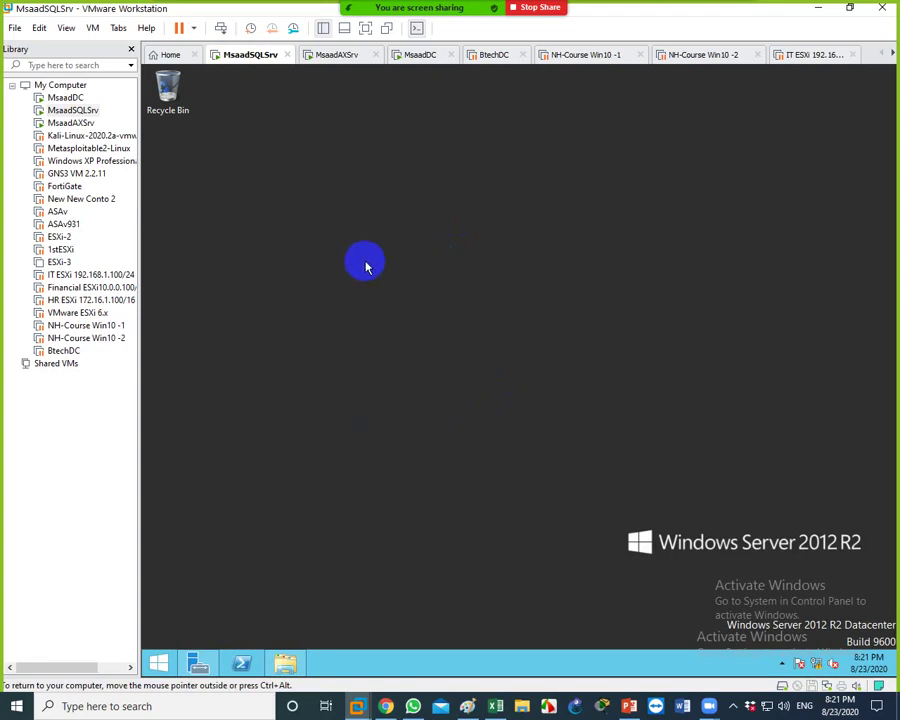
left_click(420, 58)
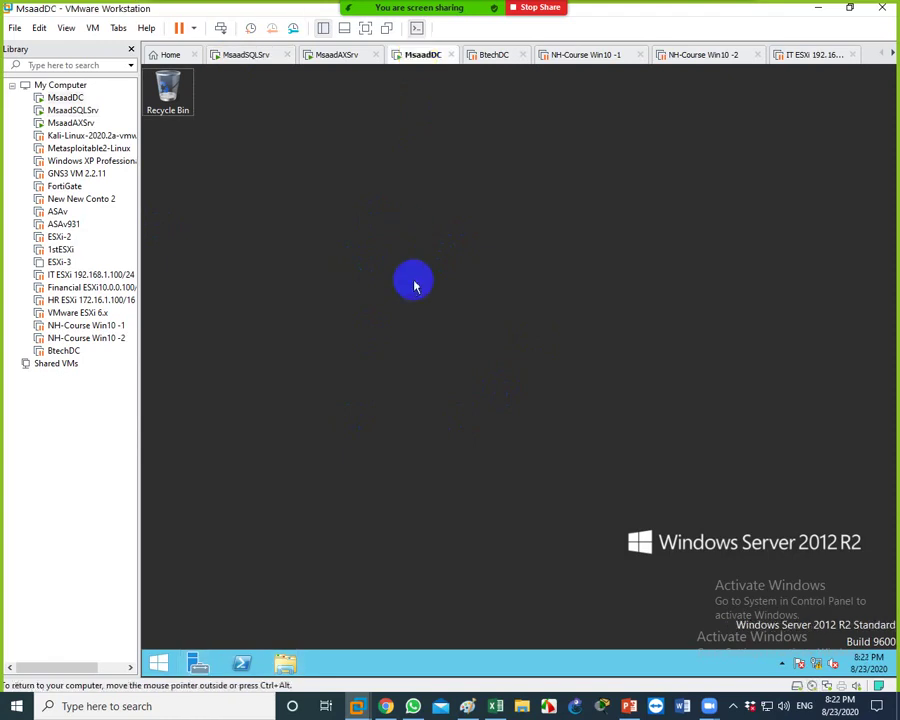
Check MsaadDC's memory in Settings, leave it at 2048 MB, and switch to MsaadAXSrv
right_click(428, 62)
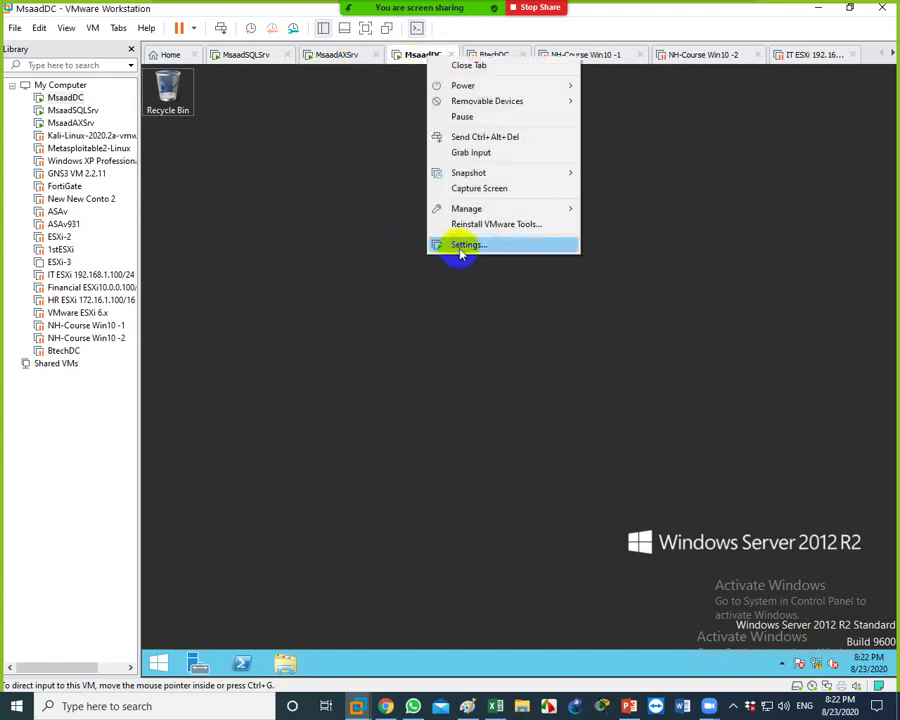
left_click(461, 245)
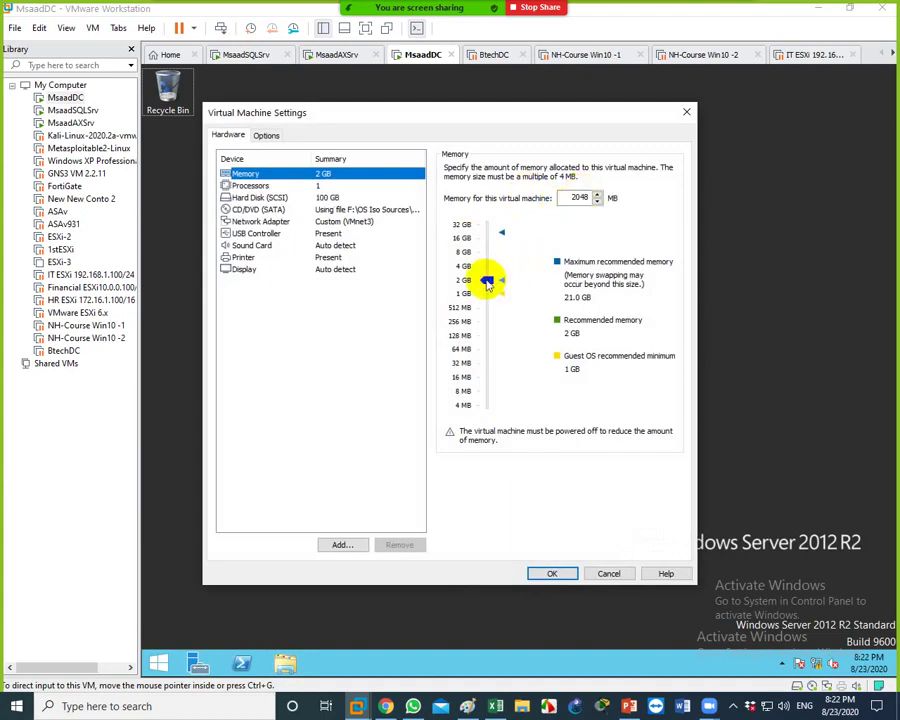
mouse_move(488, 279)
left_mouse_down()
mouse_move(488, 293)
mouse_move(489, 280)
left_mouse_up()
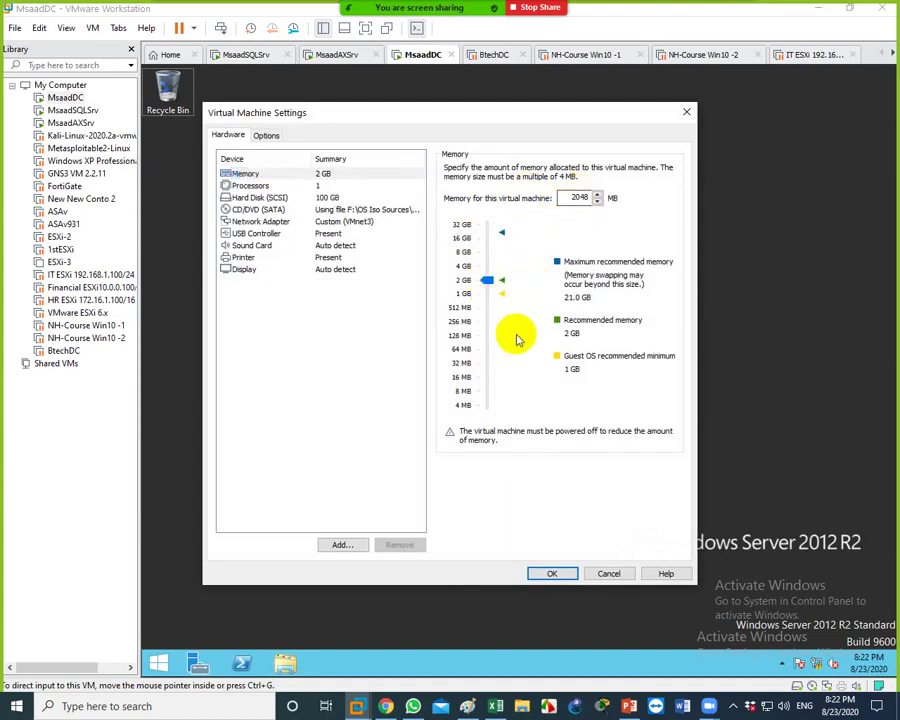
left_click(610, 574)
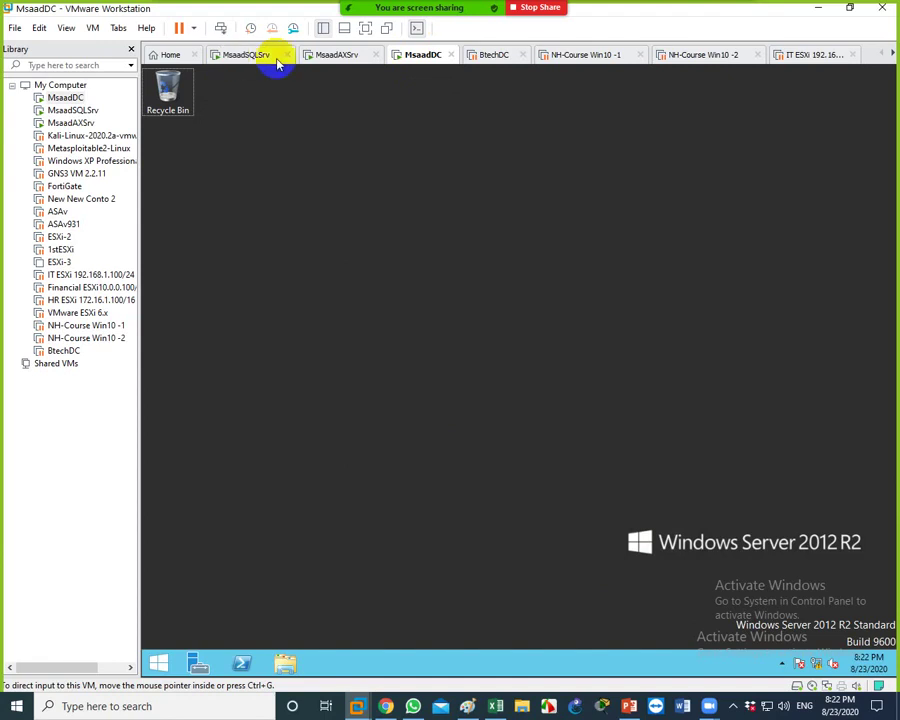
left_click(333, 55)
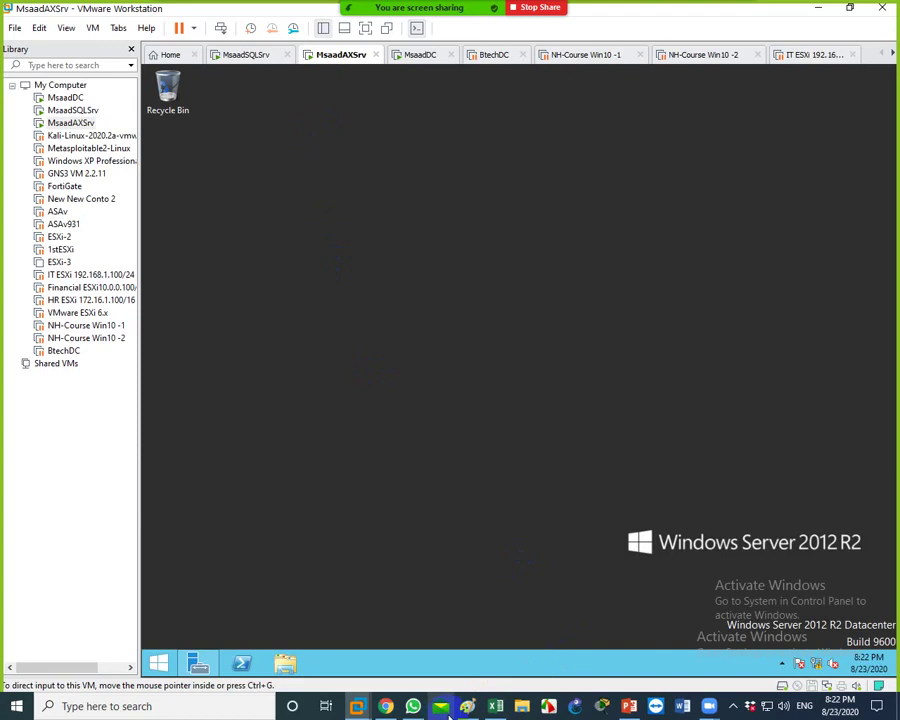
In Paint, draw two more tall rectangles to the right of the AX box
left_click(467, 706)
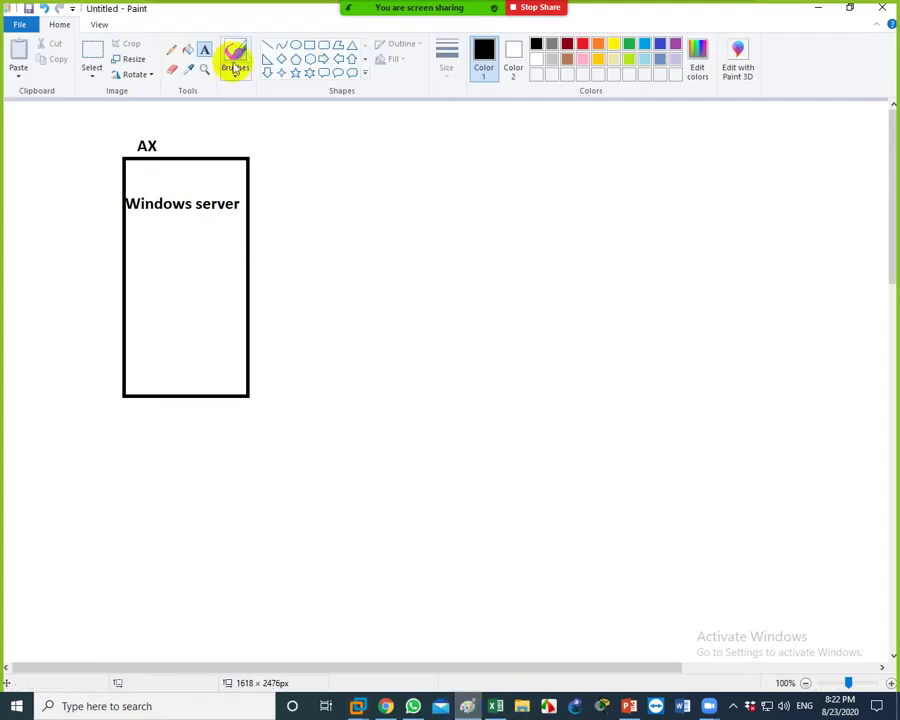
left_click(308, 45)
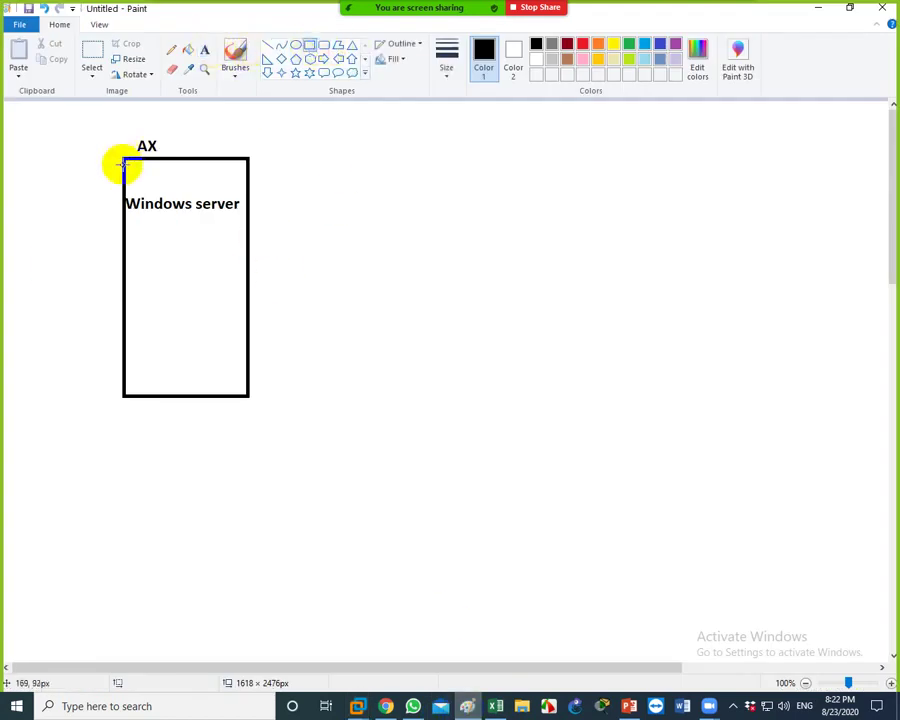
mouse_move(326, 158)
left_mouse_down()
mouse_move(414, 370)
mouse_move(438, 388)
left_mouse_up()
mouse_move(521, 155)
left_mouse_down()
mouse_move(578, 338)
mouse_move(622, 393)
left_mouse_up()
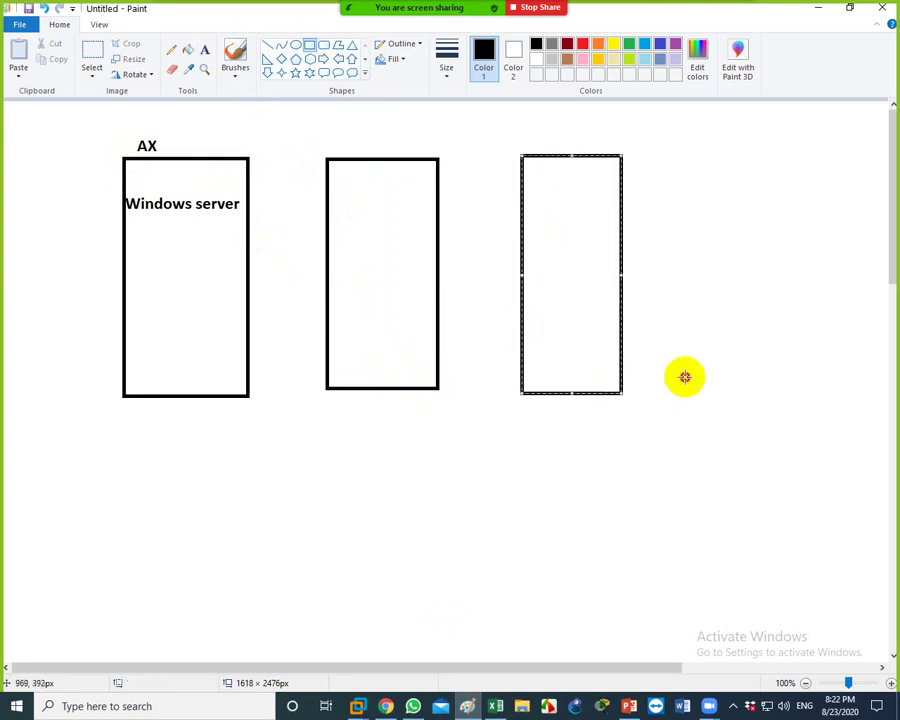
left_click(683, 376)
Label the right box AD with '1 G Ram' on the line below
left_click(204, 55)
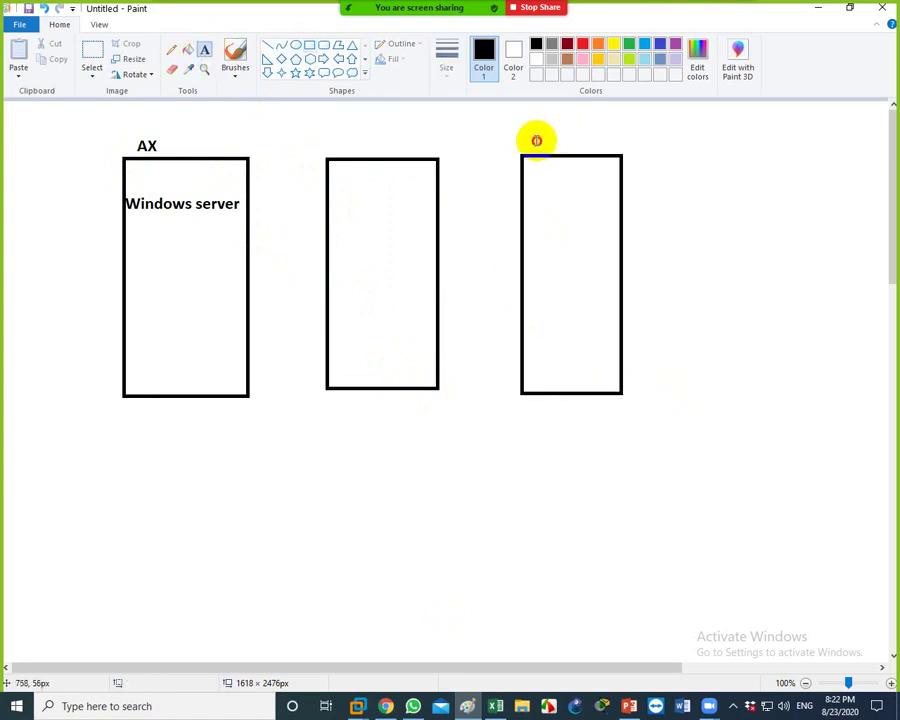
left_click(536, 136)
type("AD")
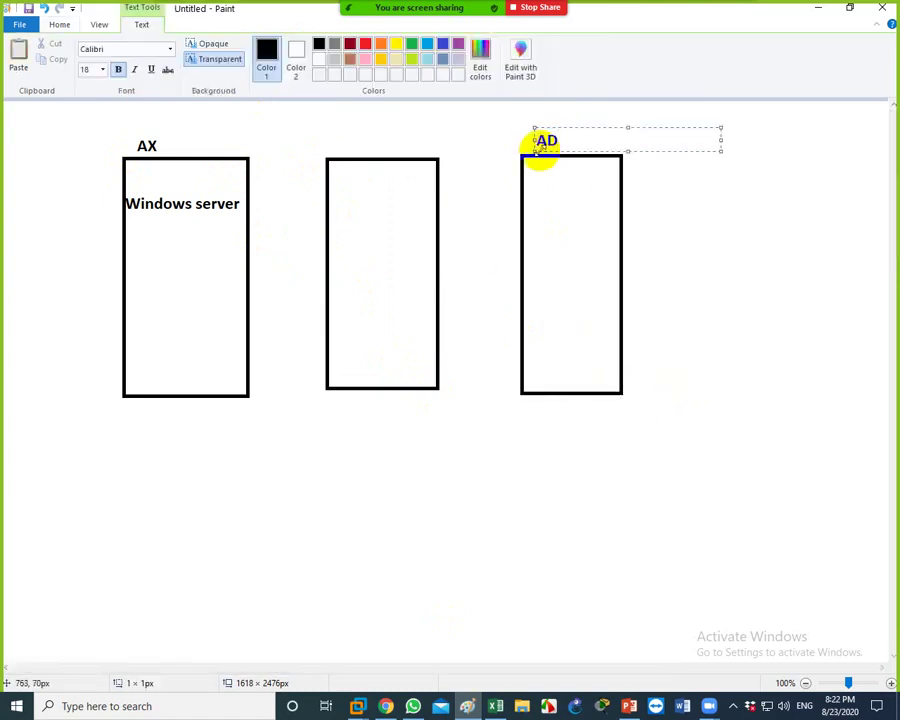
key("Return")
type("1 G")
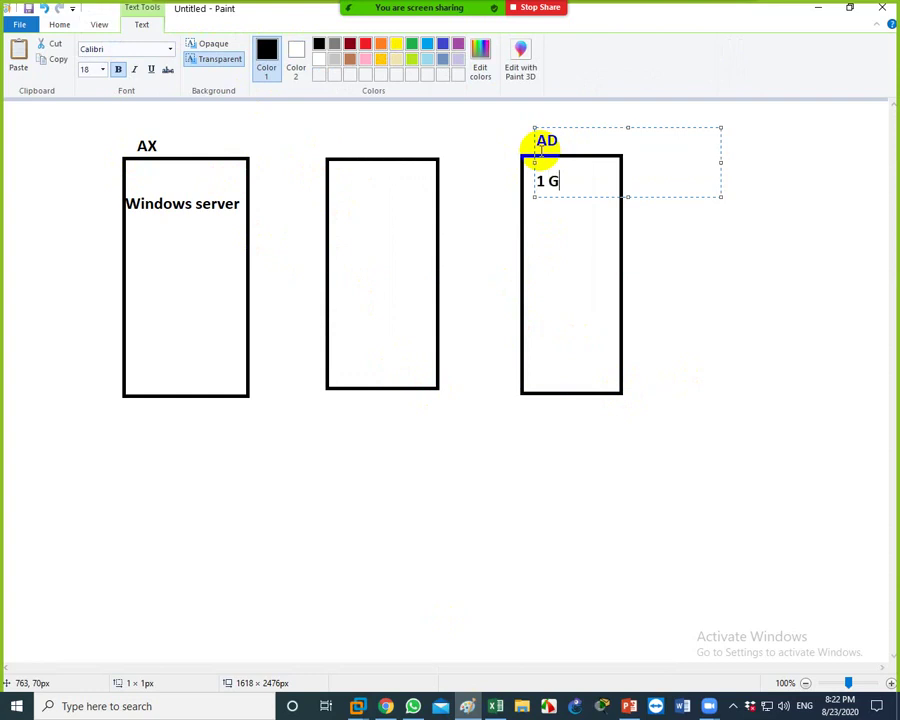
type(" Ram")
Label the middle box SQl with '4 G Ram' on the line below
left_click(324, 140)
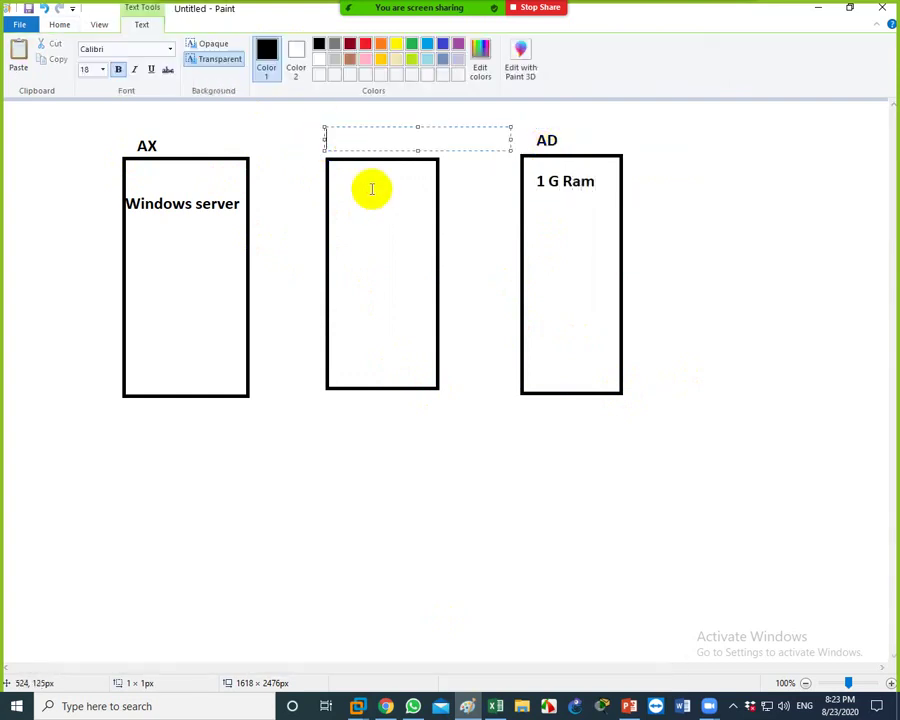
type("SQL")
key("Return")
key("Return")
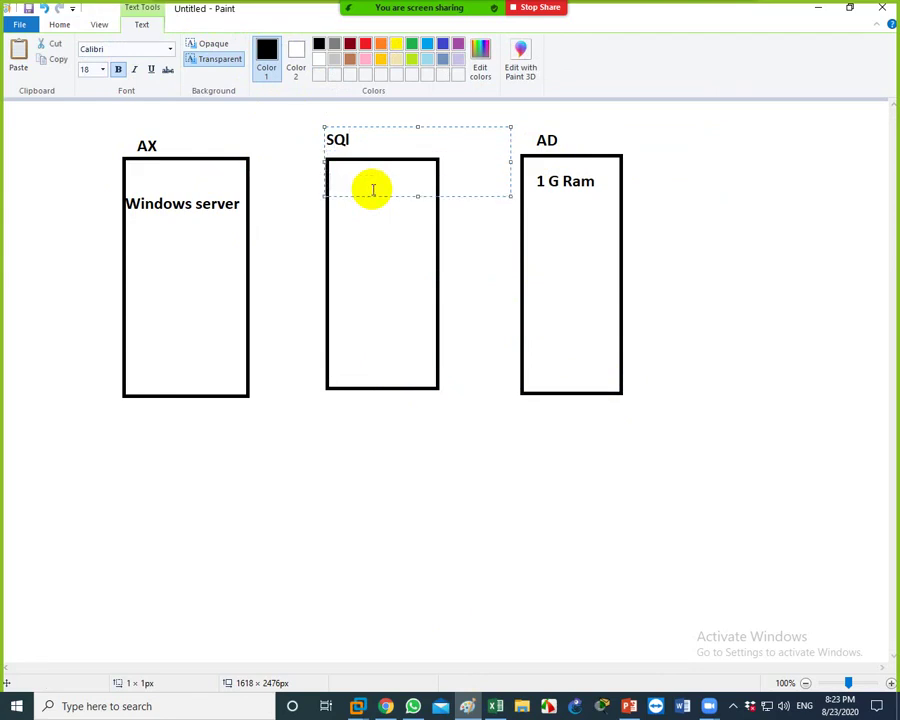
type("4 G Ram")
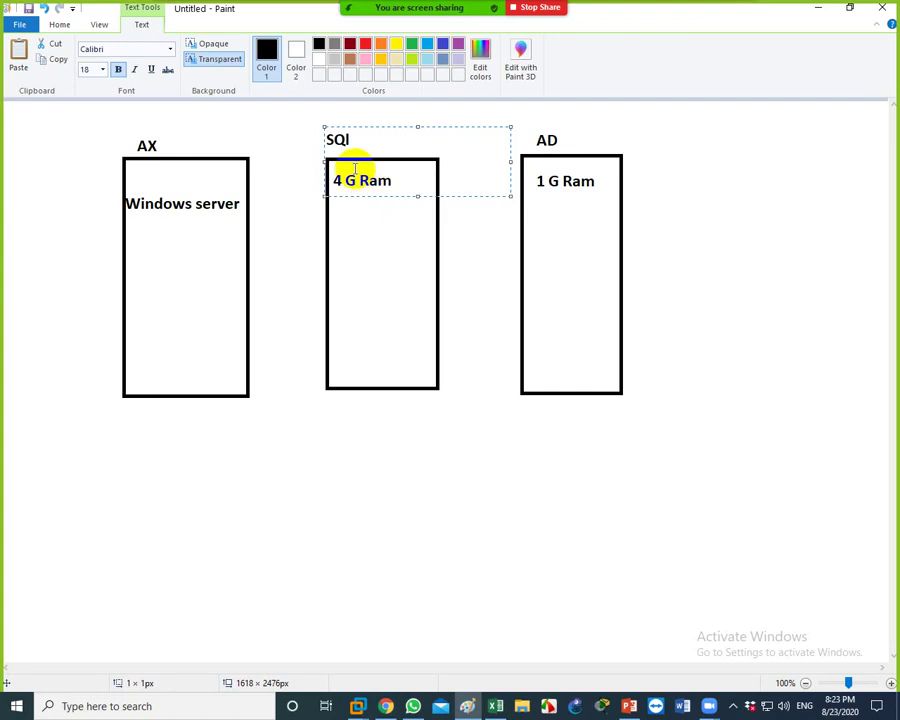
left_click(124, 241)
left_click(125, 233)
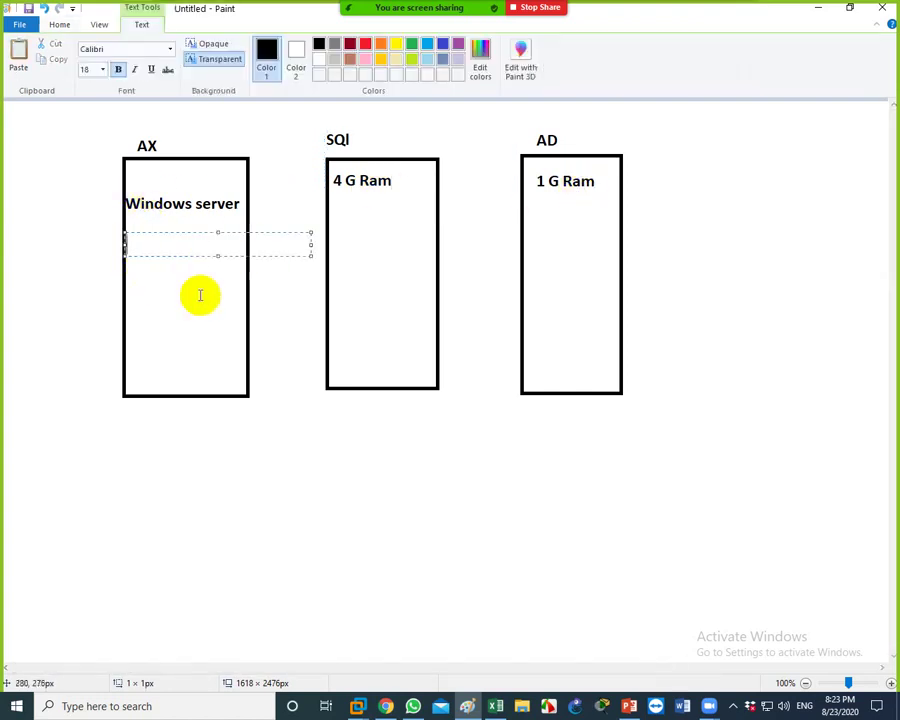
Note '9 G Ram' inside the AX box, correcting the mistyped 10 G
type("9 G Ram")
left_click(154, 416)
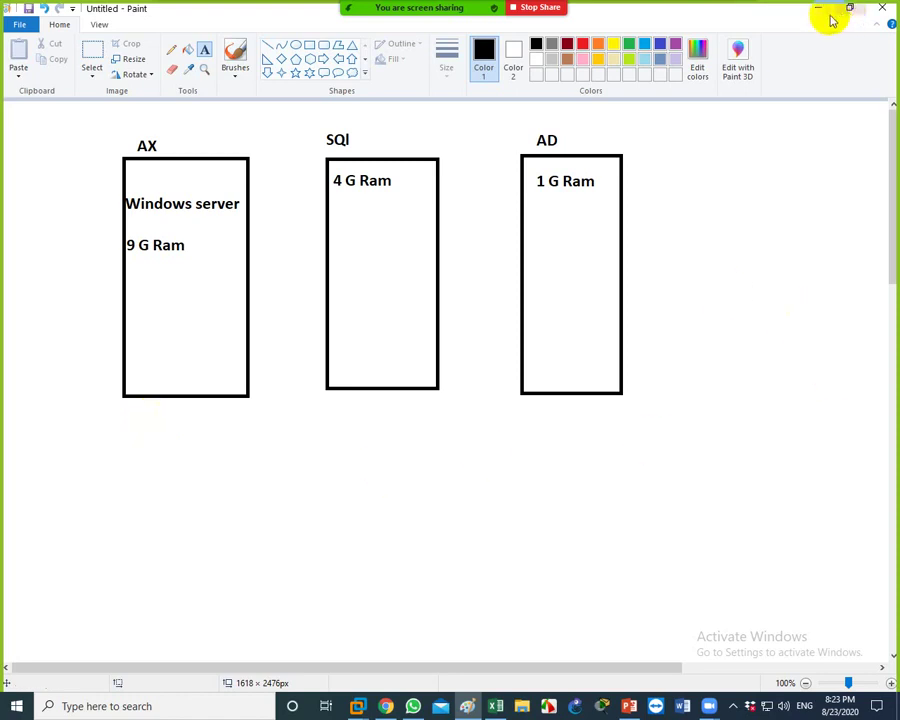
Add '2012 Server R2' to the AX box and paste it into the SQl and AD boxes
left_click(133, 315)
type("201")
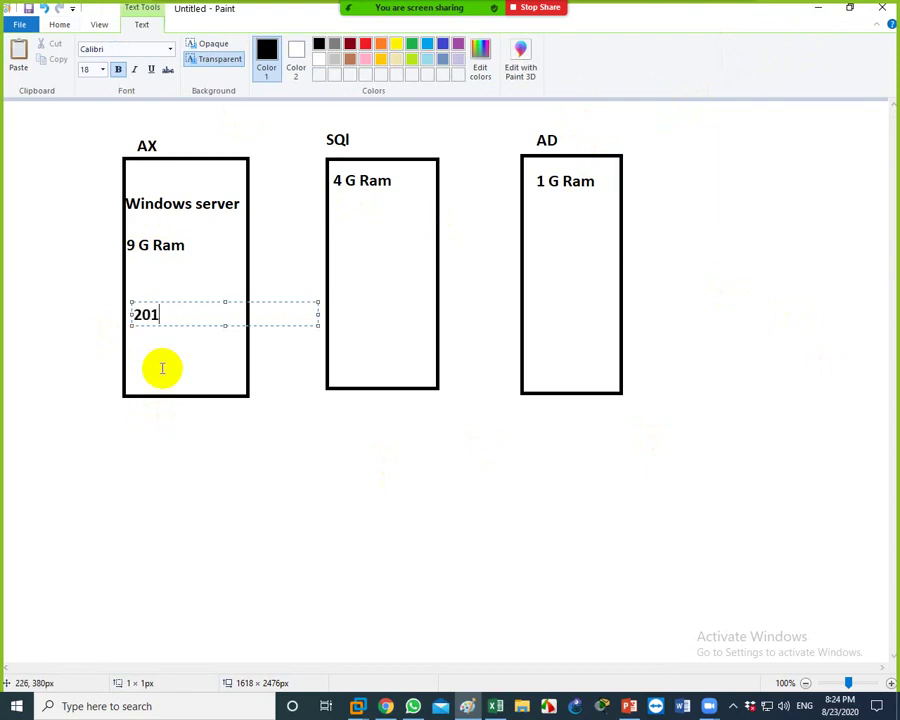
type("2 Server R2")
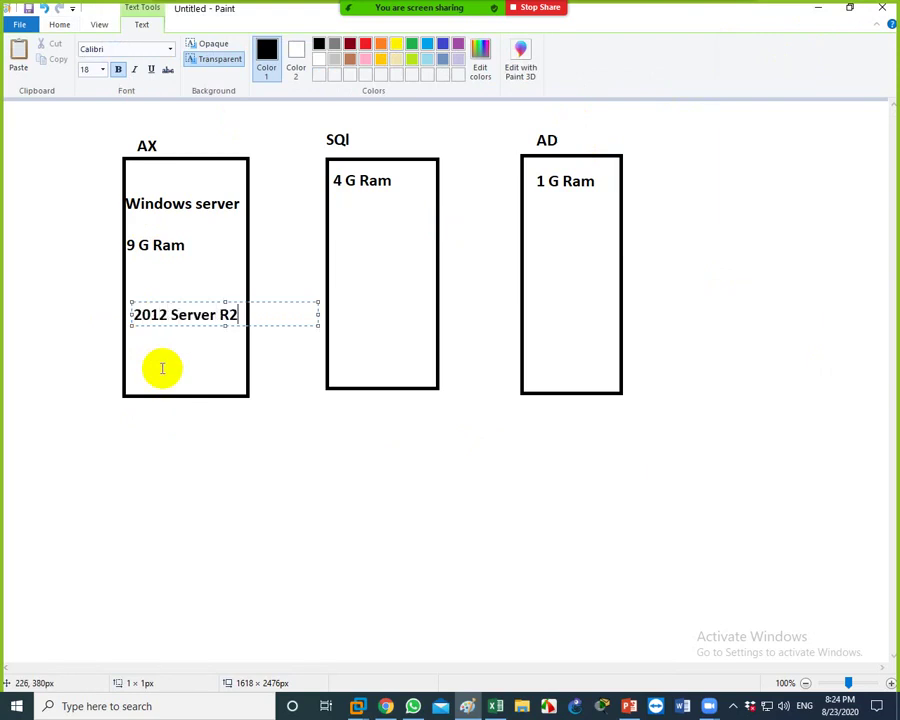
key("ctrl+a")
key("ctrl+c")
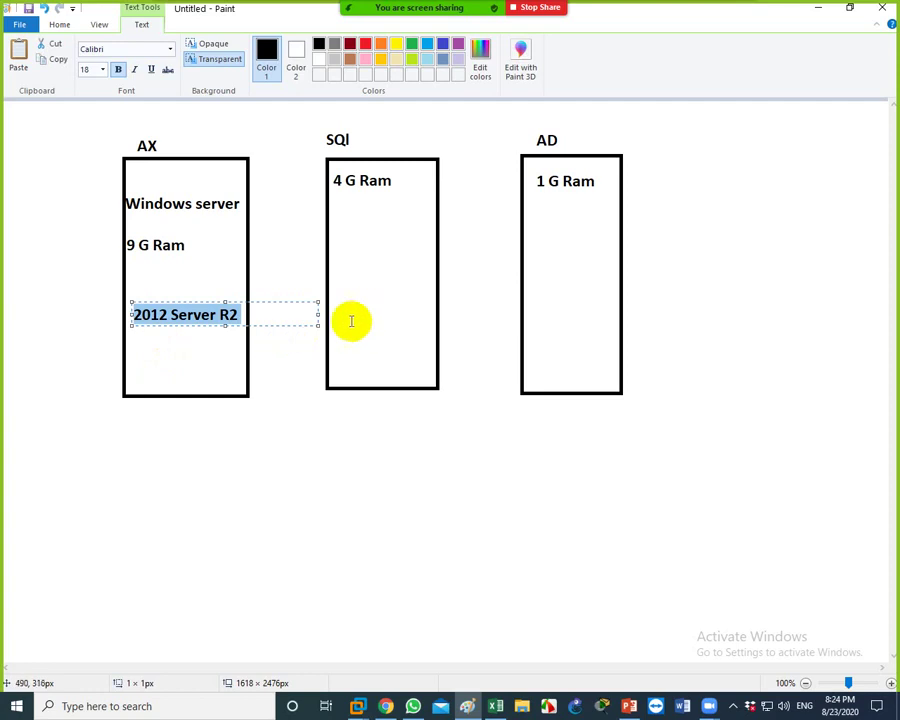
left_click(341, 321)
key("ctrl+v")
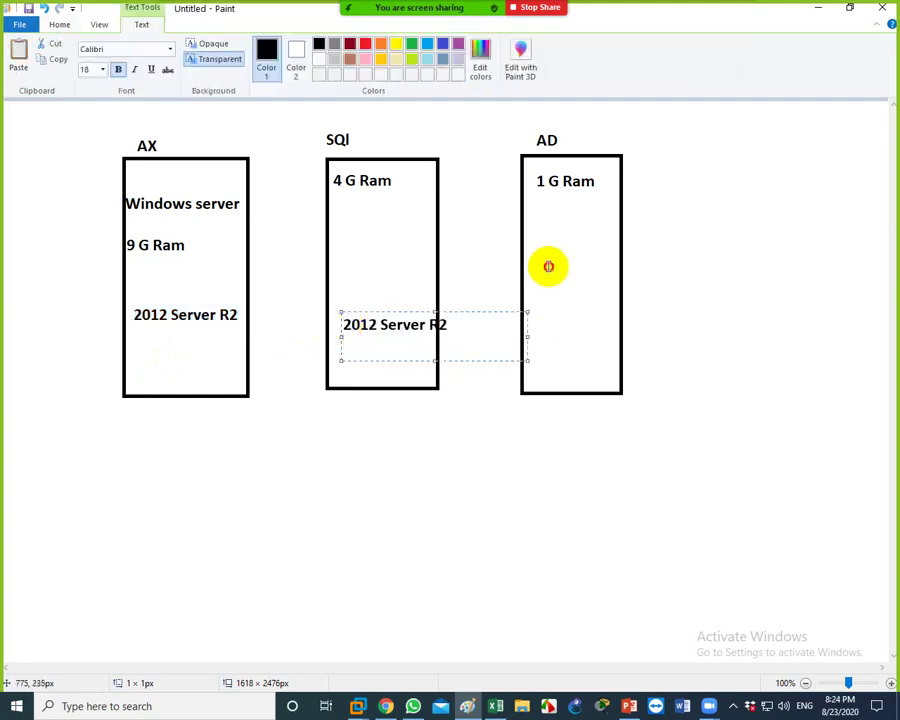
left_click(546, 264)
key("ctrl+v")
left_click(556, 484)
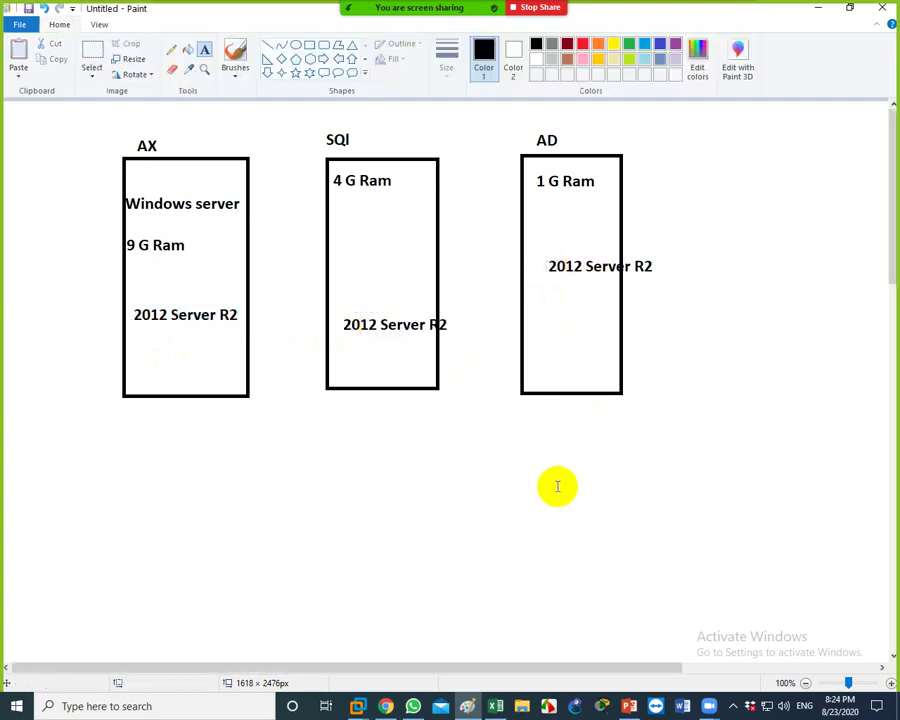
Write 'Domain' beneath the AD box and minimize Paint
left_click(542, 413)
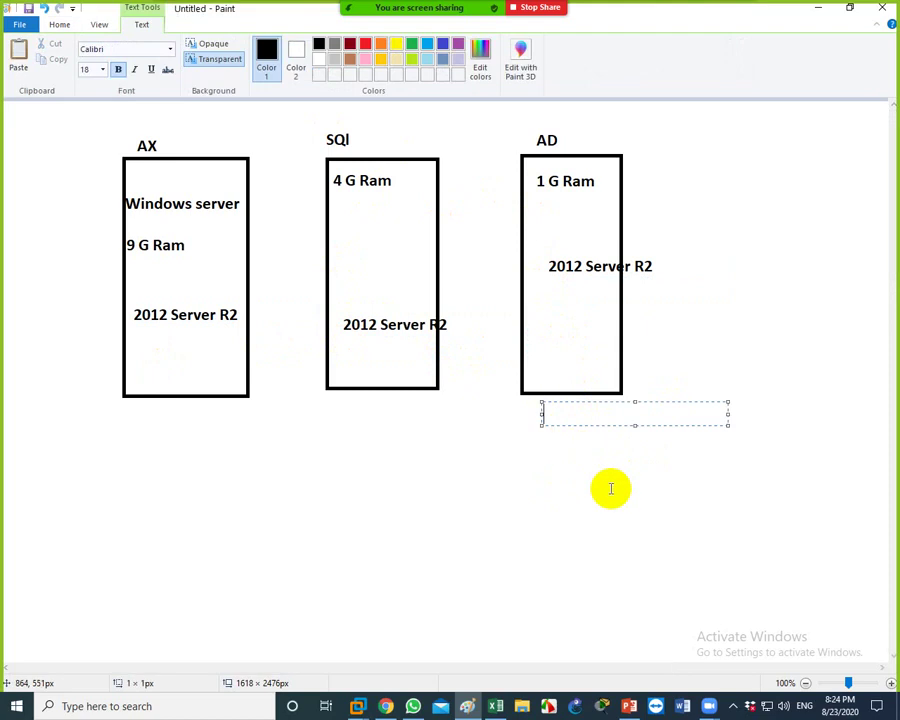
type("Domain")
left_click(517, 547)
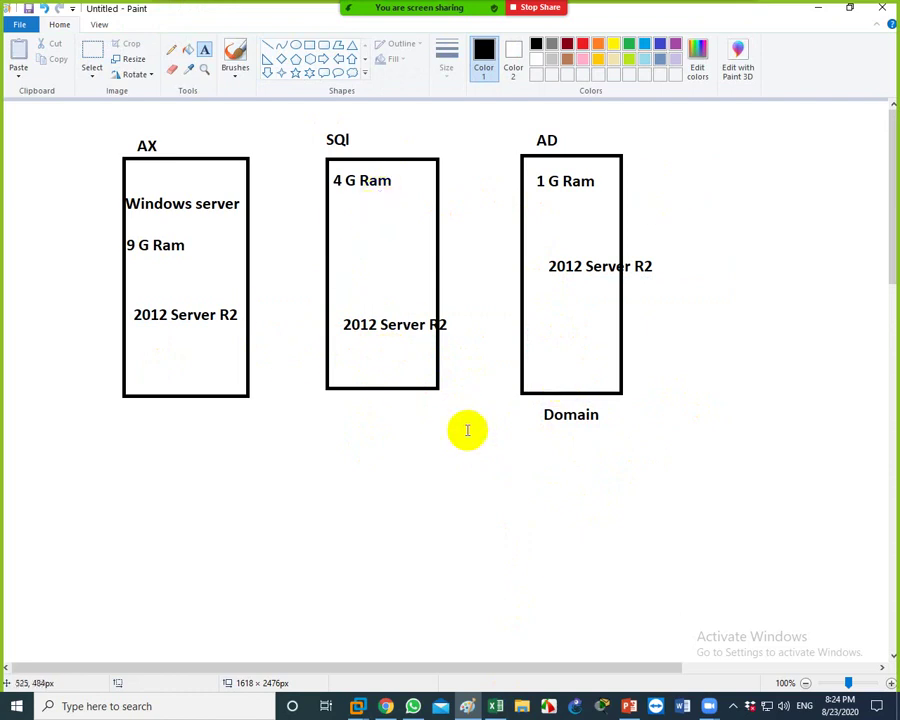
left_click(816, 8)
left_click(534, 155)
Open Zoom's participants list and Group Chat over the shared screen and scroll the messages
mouse_move(430, 14)
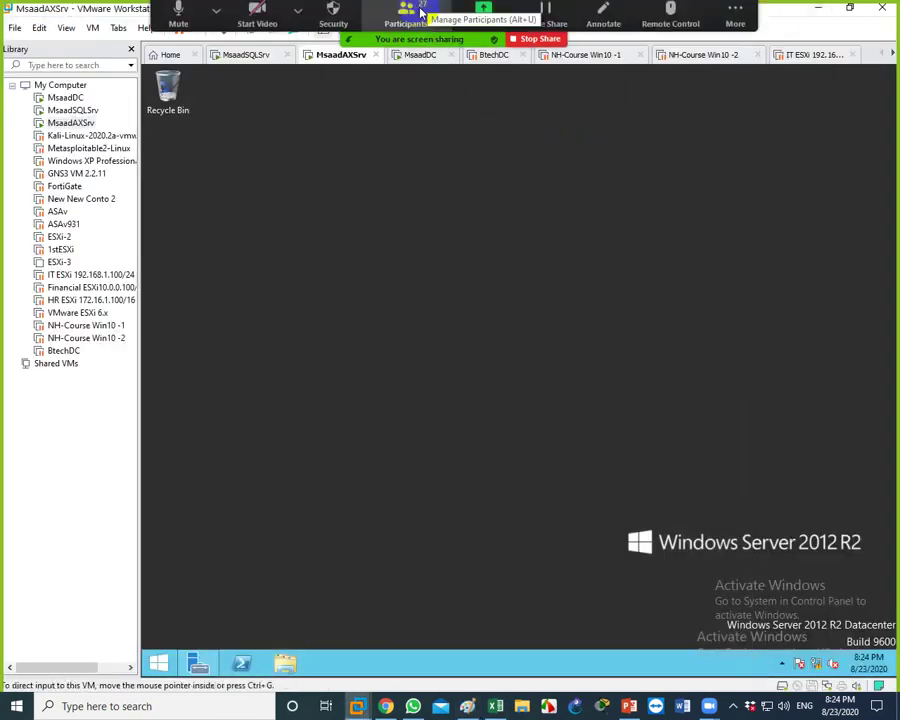
left_click(402, 16)
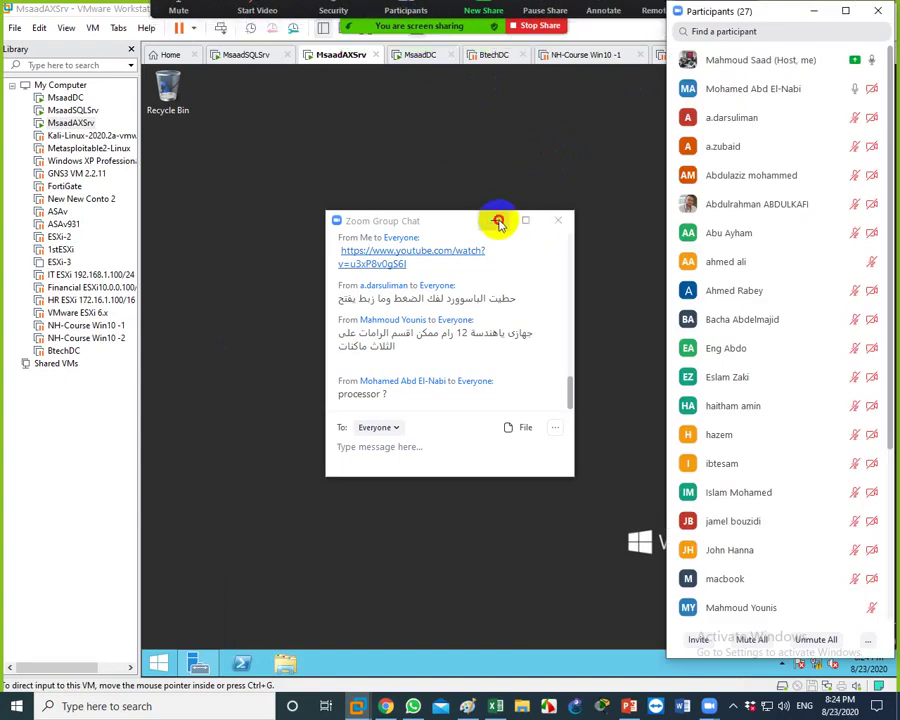
left_click(497, 221)
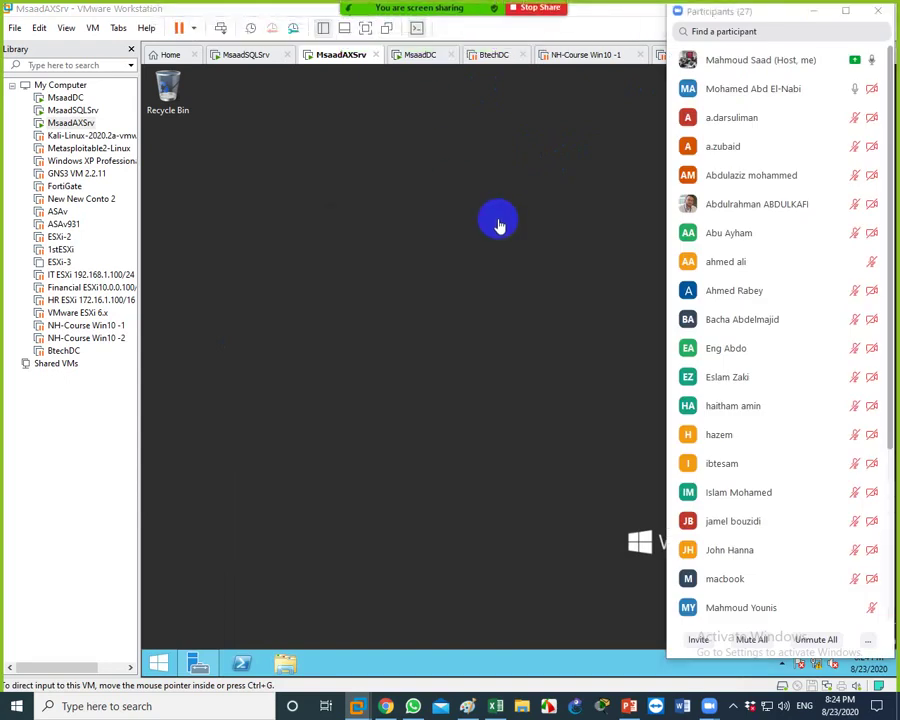
mouse_move(755, 325)
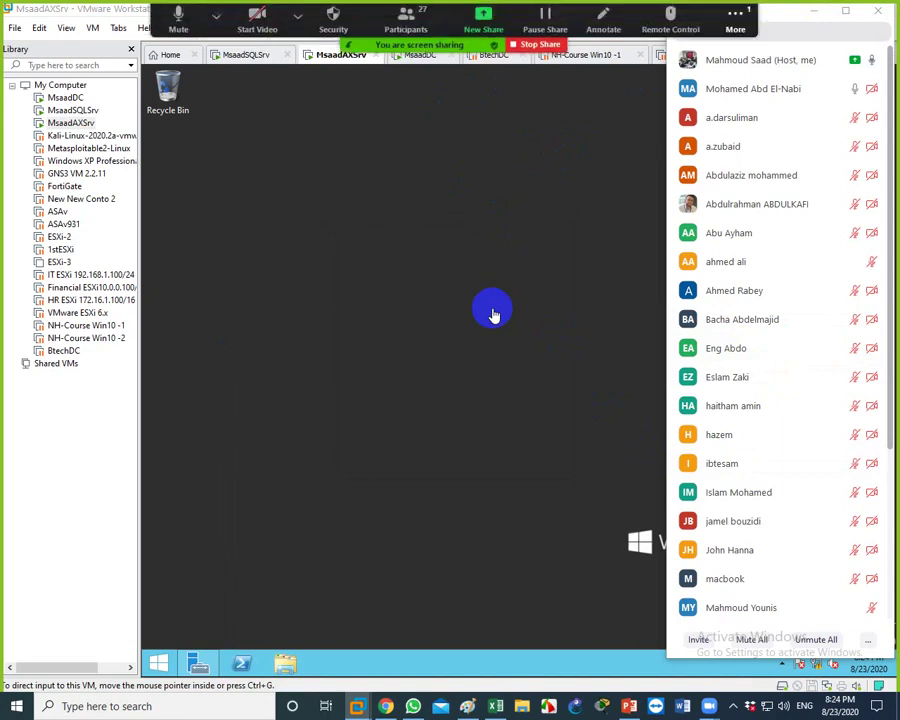
left_click(735, 20)
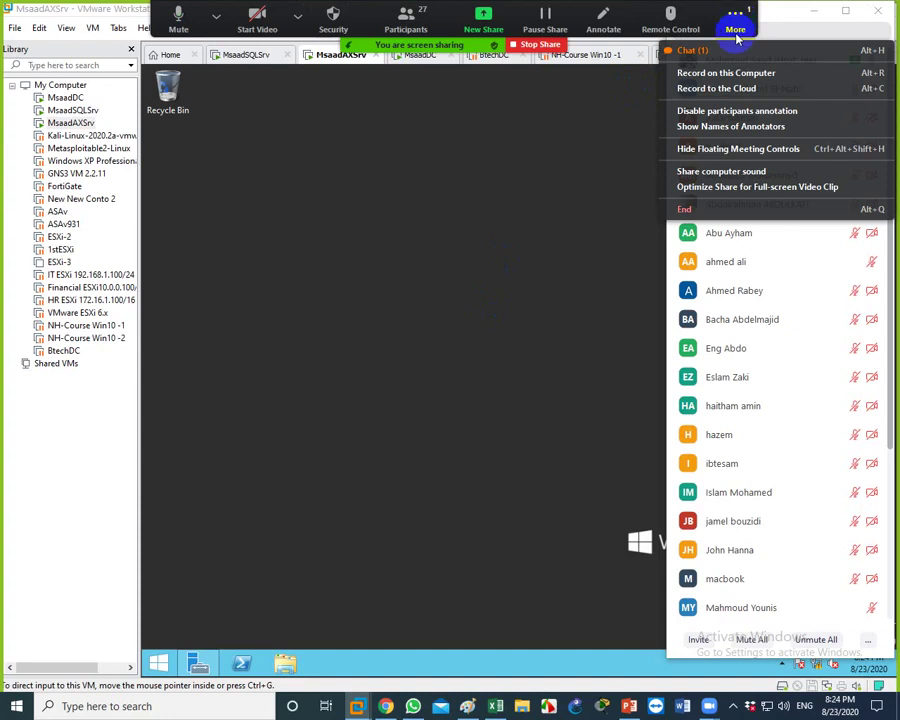
left_click(692, 50)
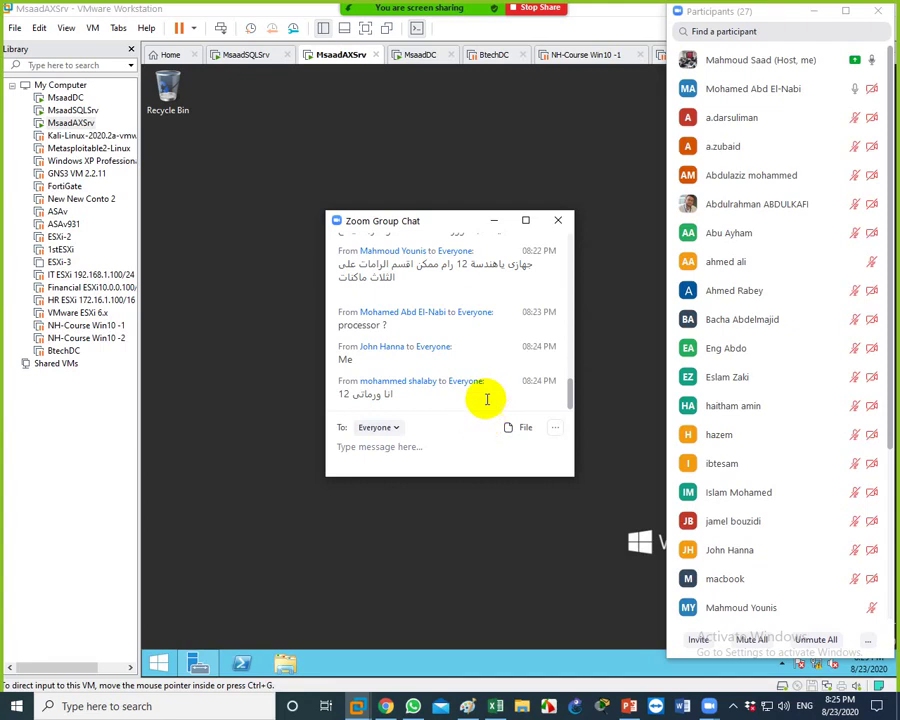
mouse_move(571, 395)
left_mouse_down()
mouse_move(568, 373)
mouse_move(563, 401)
left_mouse_up()
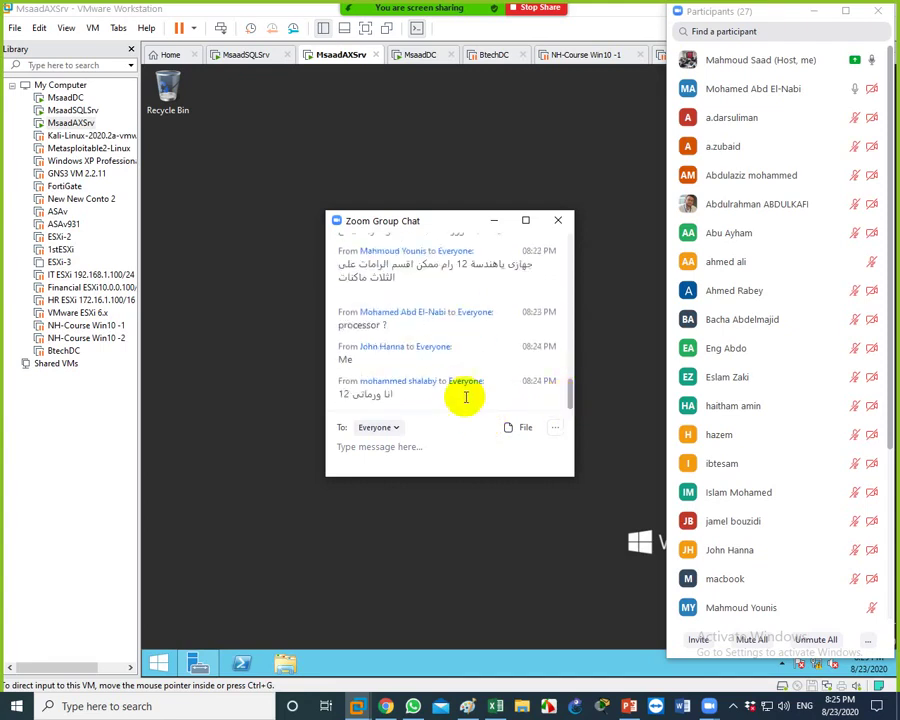
Mute the participant whose microphone is on and admit the attendee waiting to join
mouse_move(757, 217)
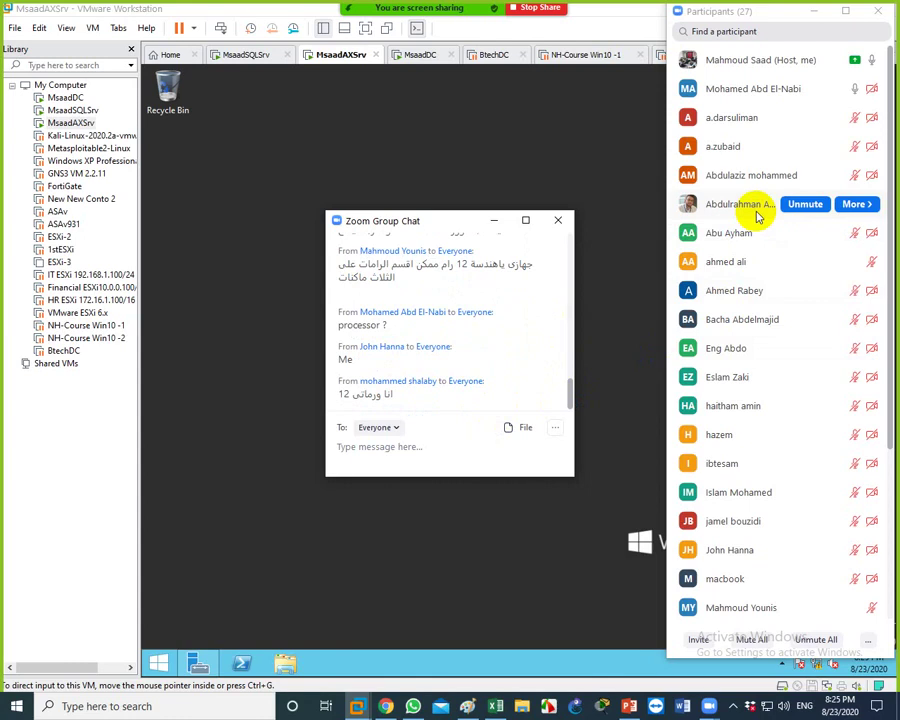
mouse_move(810, 95)
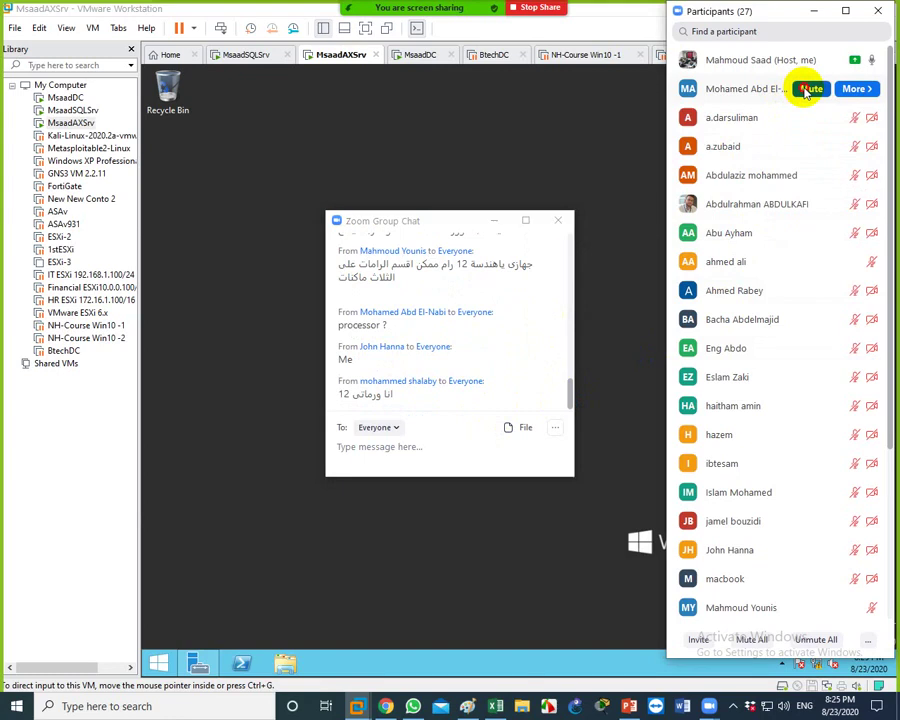
left_click(808, 90)
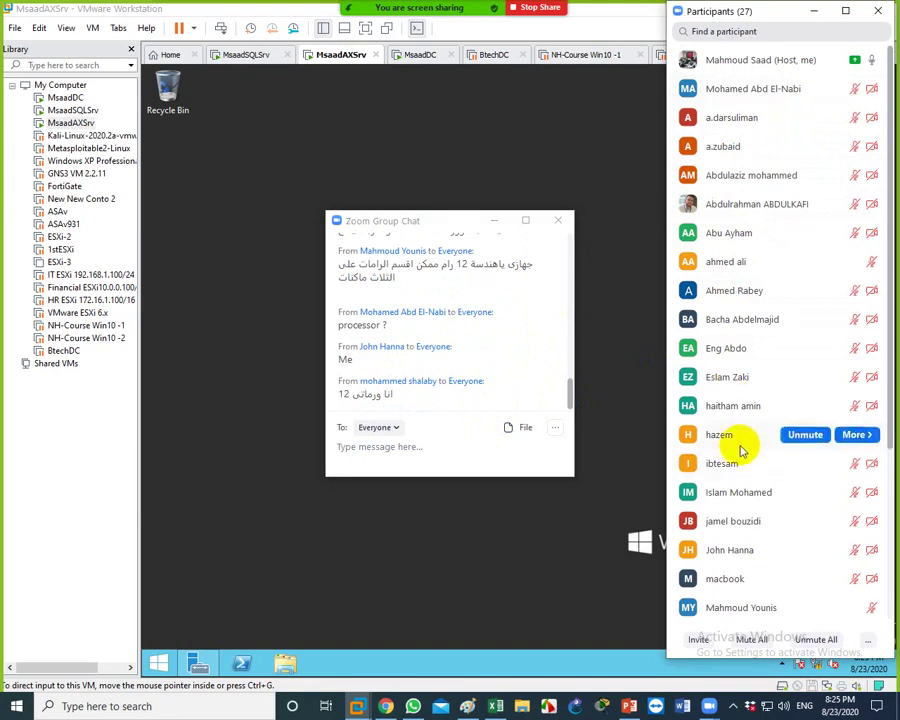
scroll(741, 450, "down", 4)
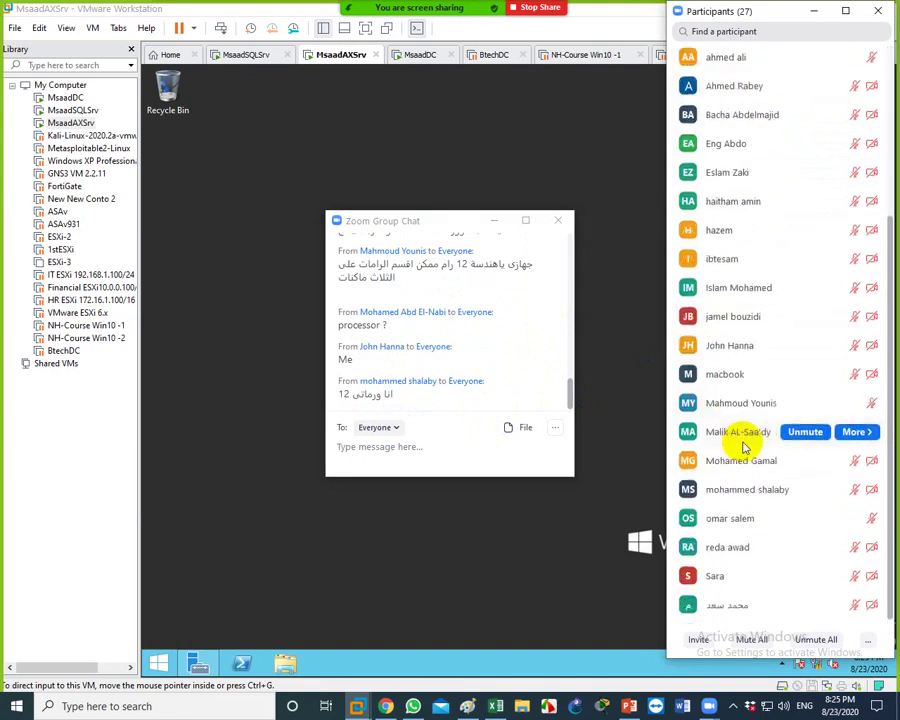
scroll(759, 227, "up", 4)
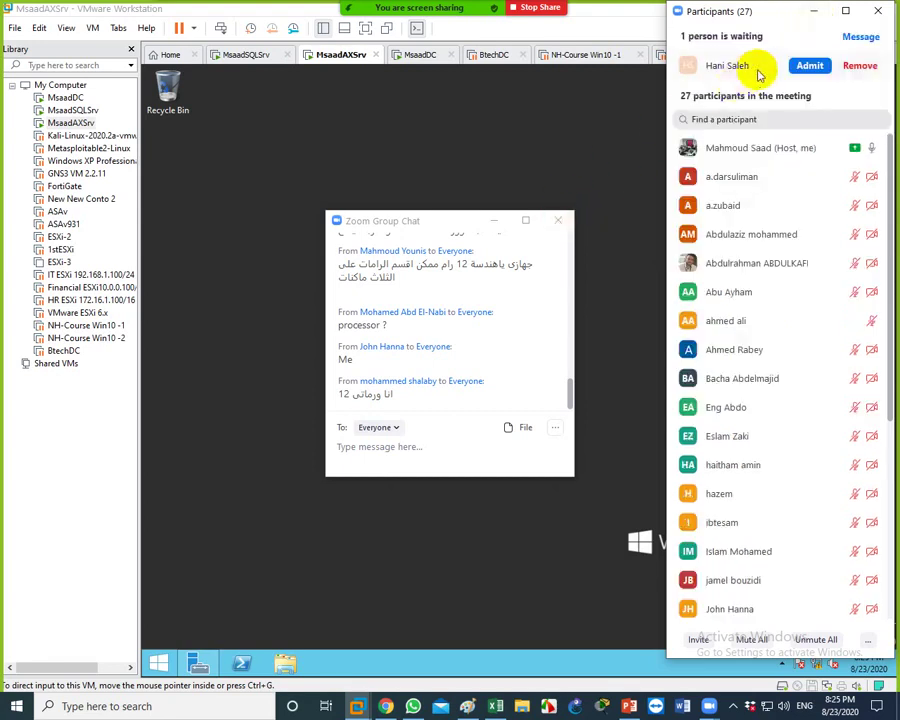
left_click(803, 65)
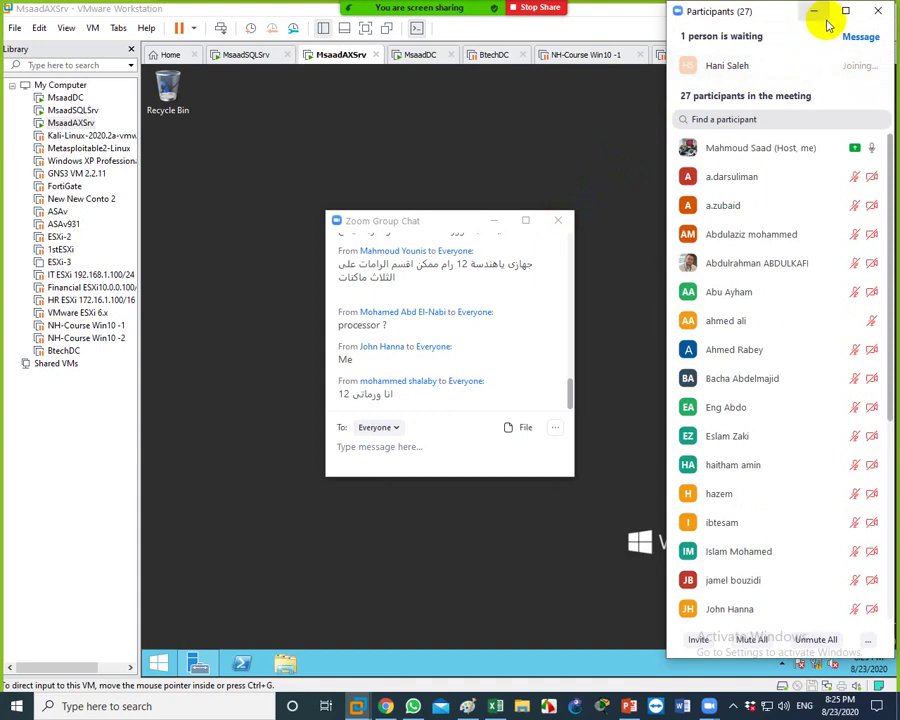
Mute the newly admitted attendee and close the Group Chat and Participants windows
left_click(496, 221)
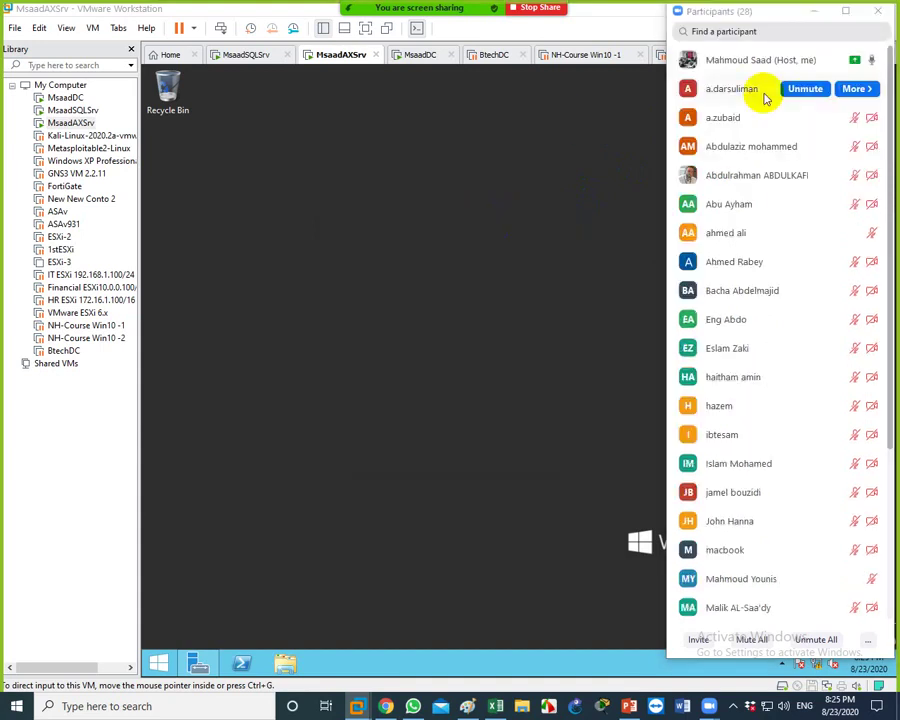
left_click(813, 13)
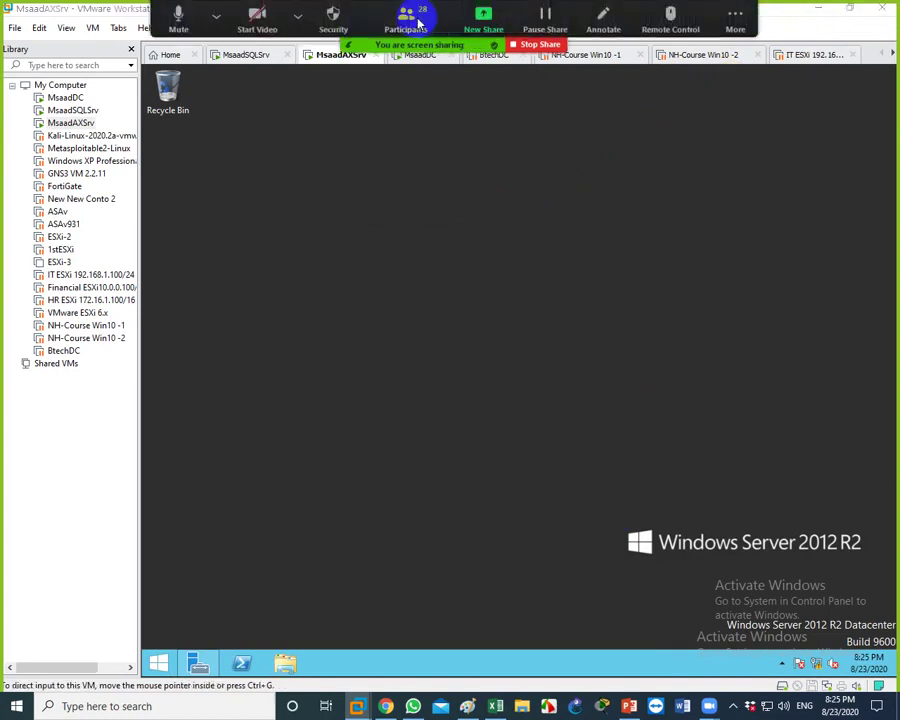
left_click(410, 22)
left_click(801, 92)
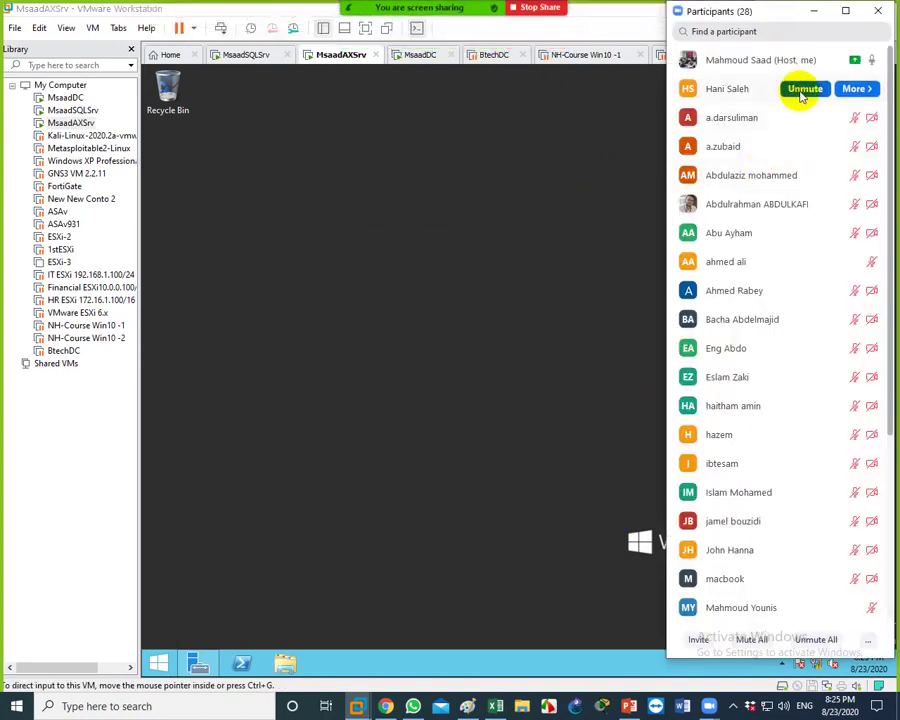
left_click(811, 14)
left_click(576, 311)
left_click(736, 22)
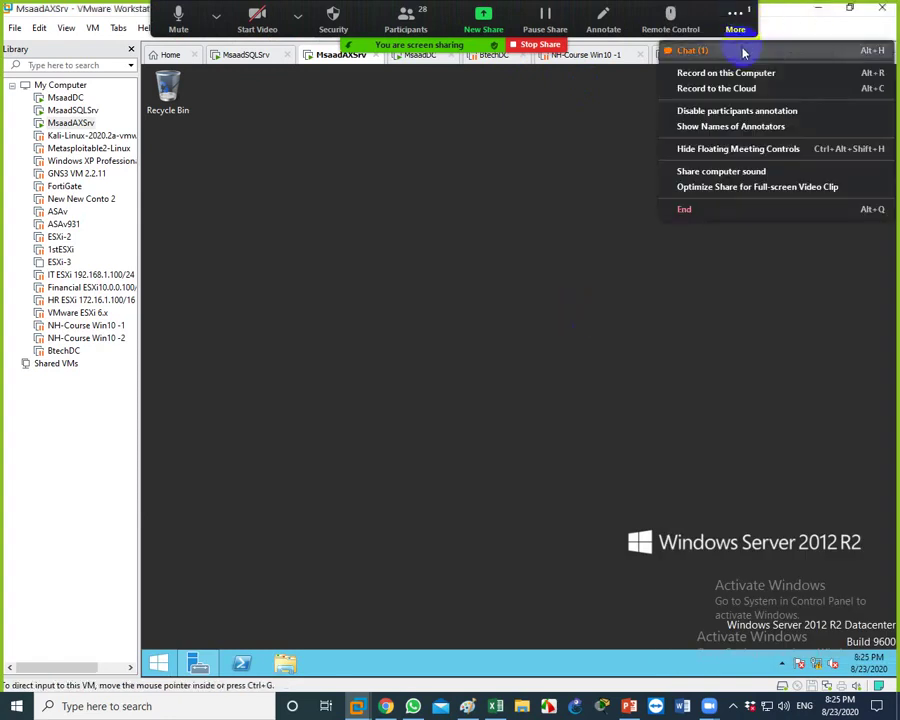
left_click(743, 53)
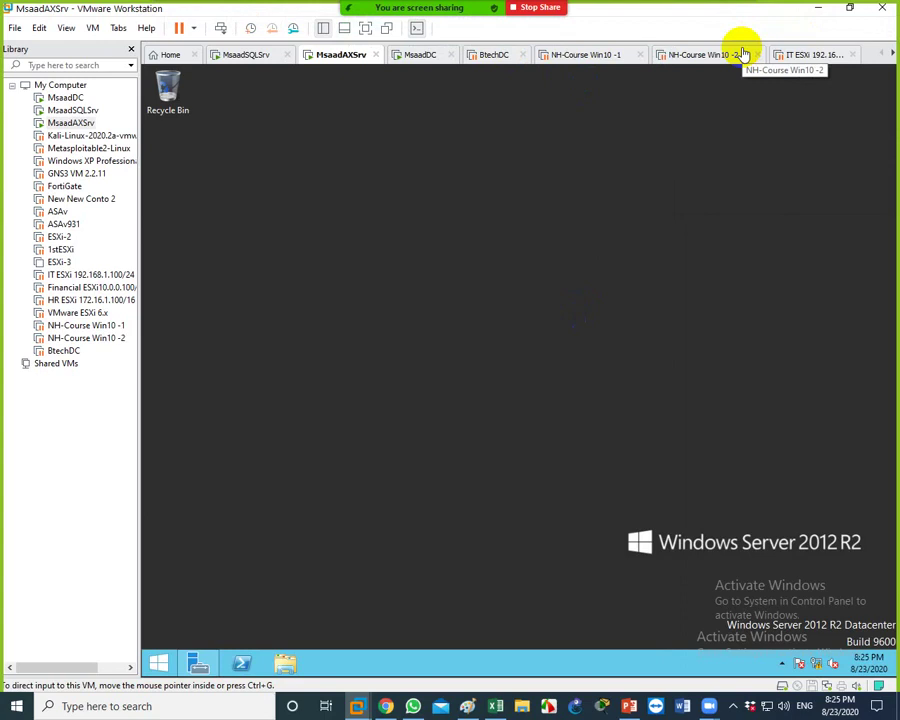
On MsaadDC, run Add Roles and Features and select Active Directory Domain Services with its required features
left_click(407, 56)
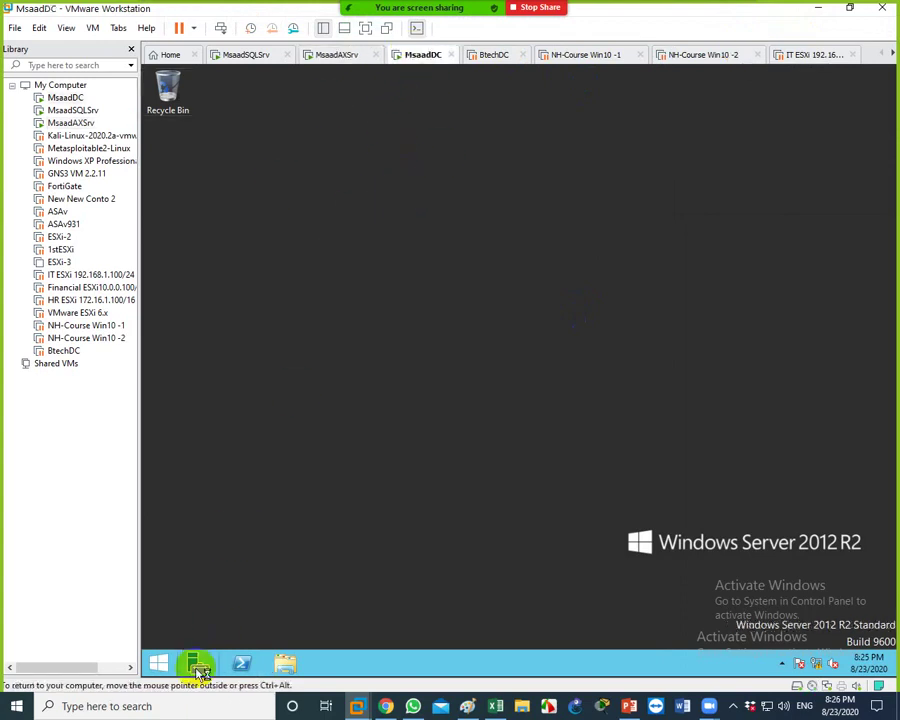
left_click(198, 666)
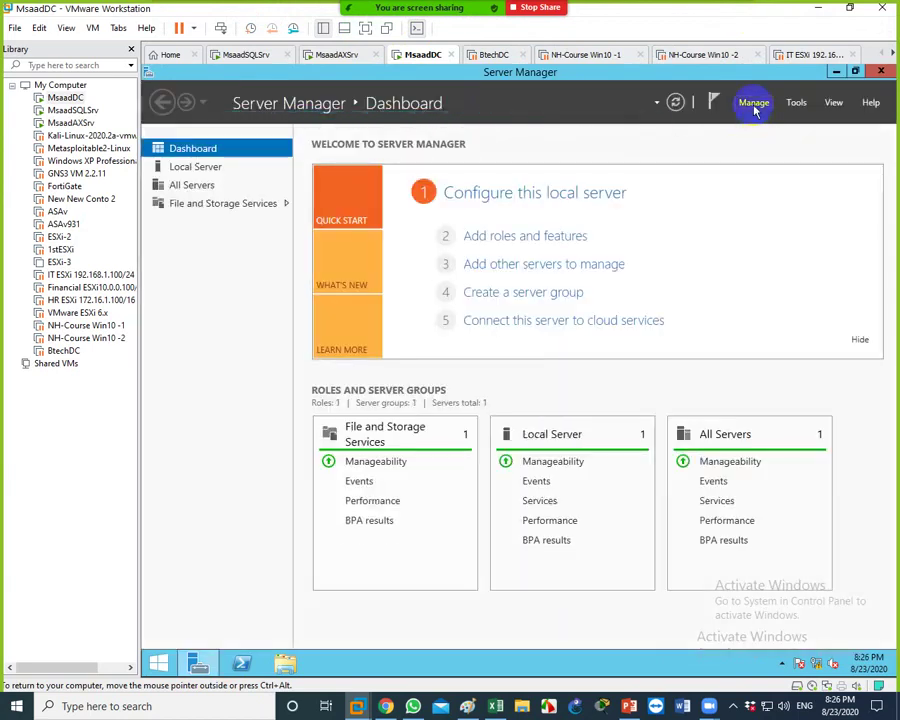
left_click(755, 104)
left_click(764, 122)
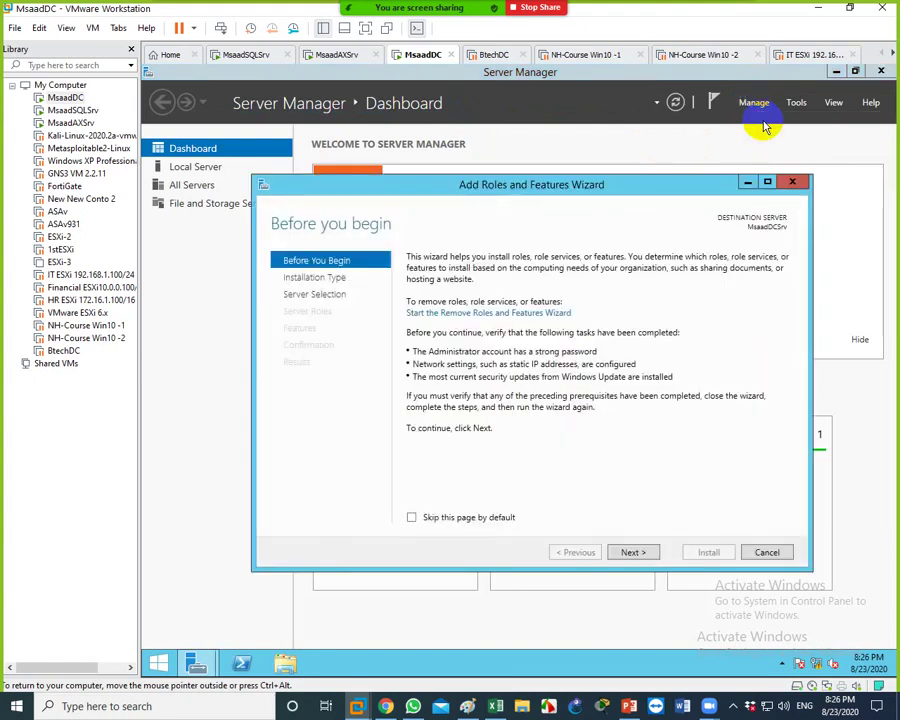
left_click(638, 558)
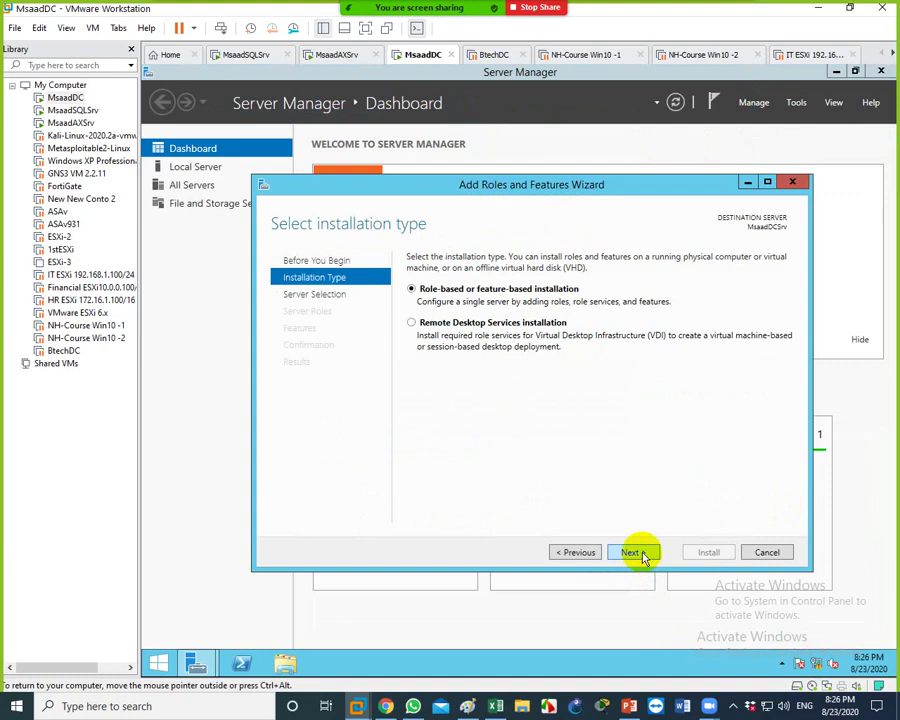
left_click(640, 555)
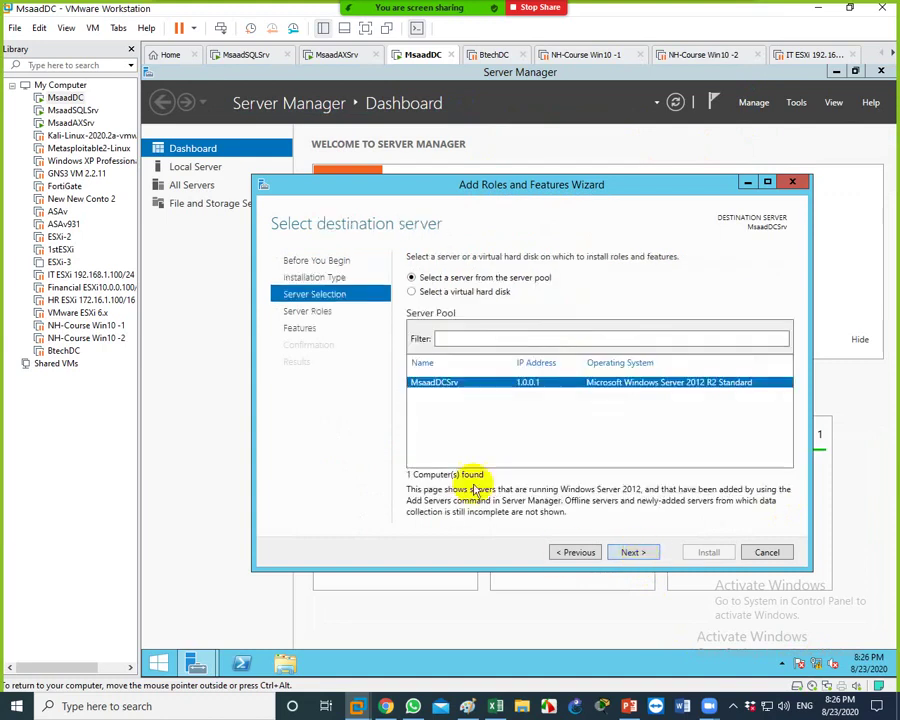
left_click(630, 555)
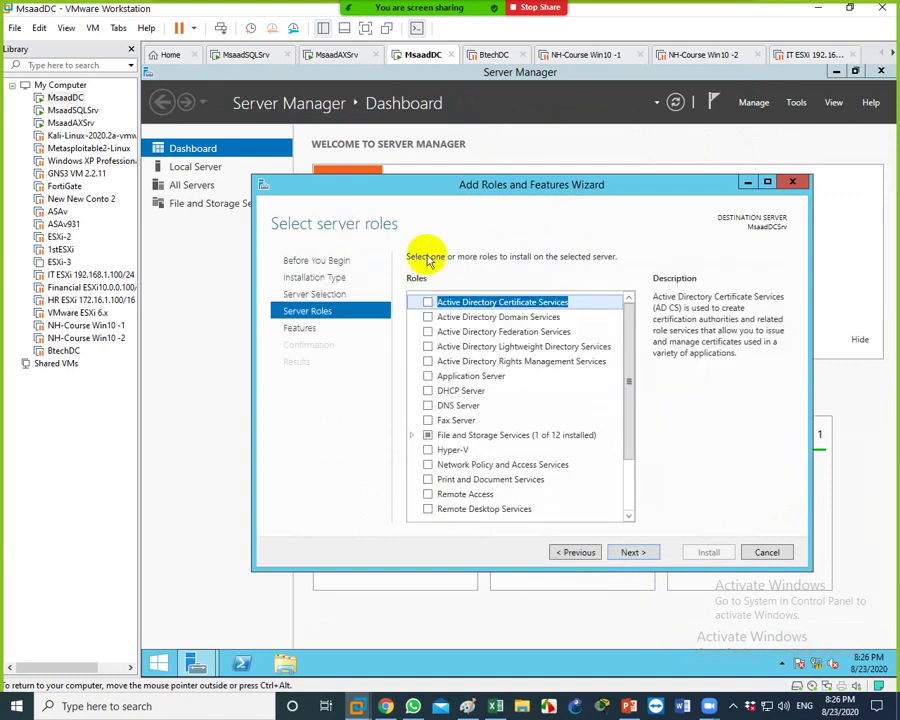
left_click(428, 318)
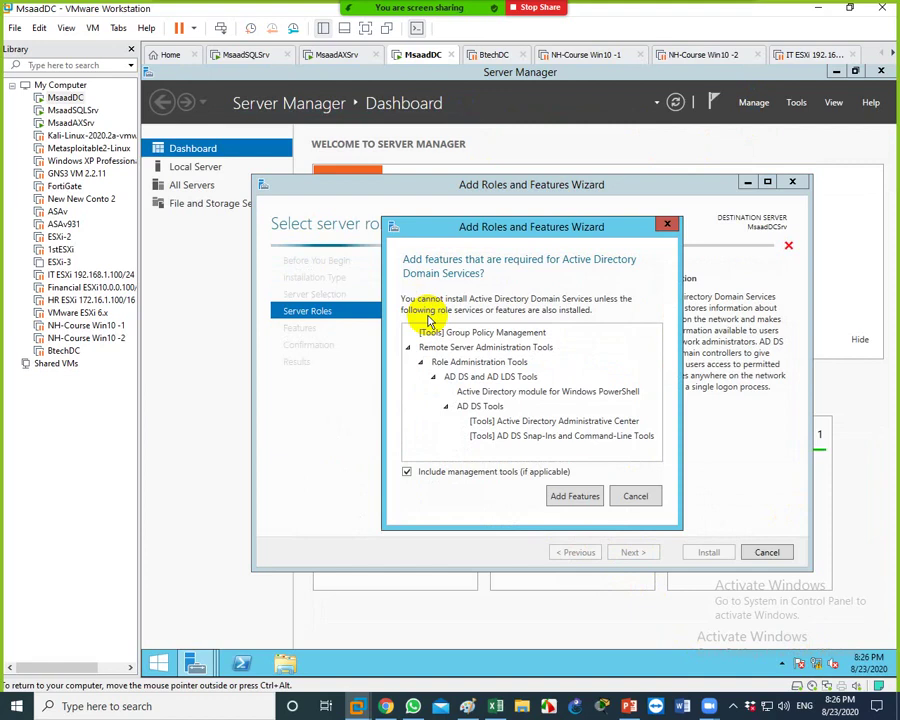
left_click(574, 495)
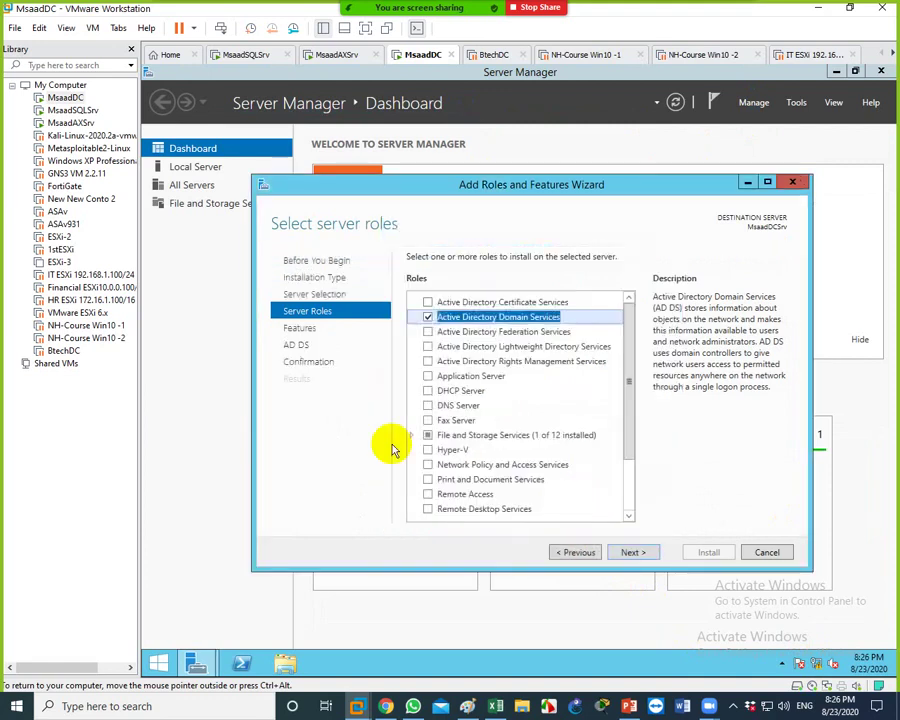
left_click(467, 706)
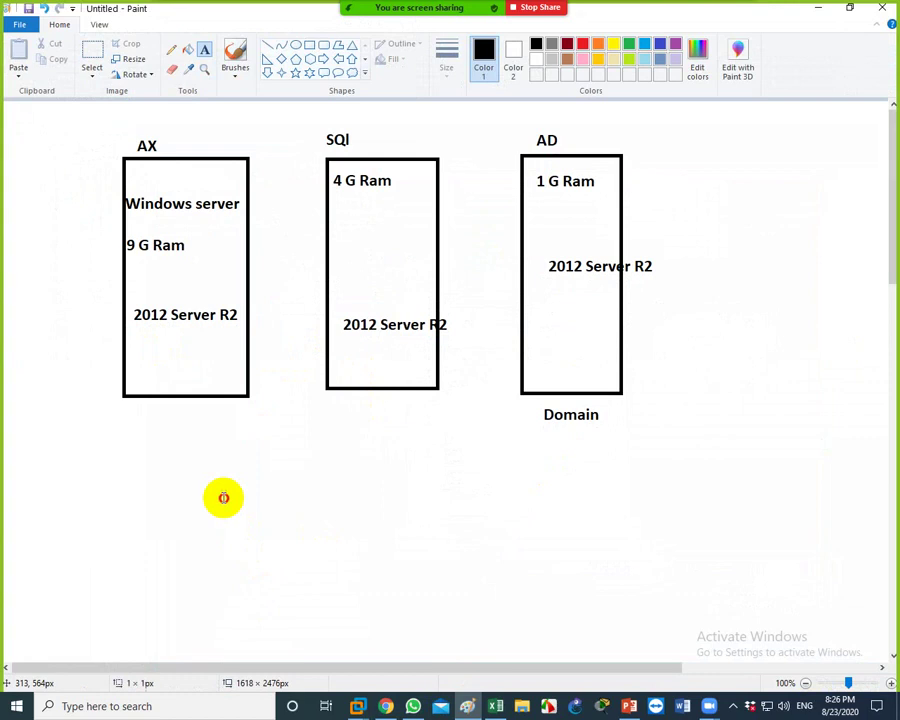
Pencil a loop around AD, a double-headed arrow arching over the diagram, and an arrow under Domain
left_click(172, 50)
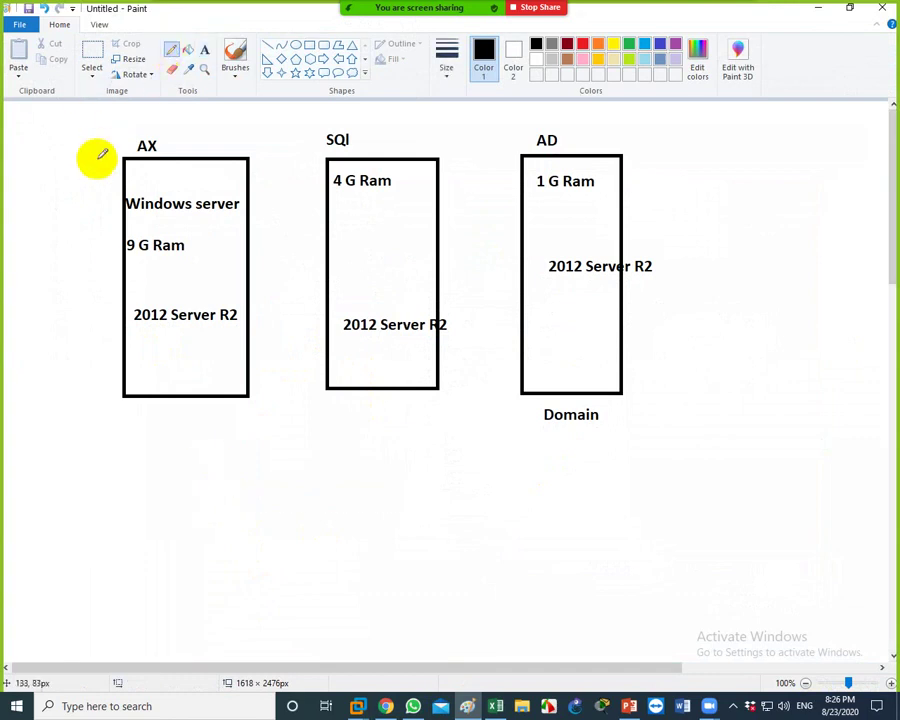
mouse_move(514, 139)
left_mouse_down()
mouse_move(579, 126)
mouse_move(661, 374)
mouse_move(492, 331)
mouse_move(514, 130)
left_mouse_up()
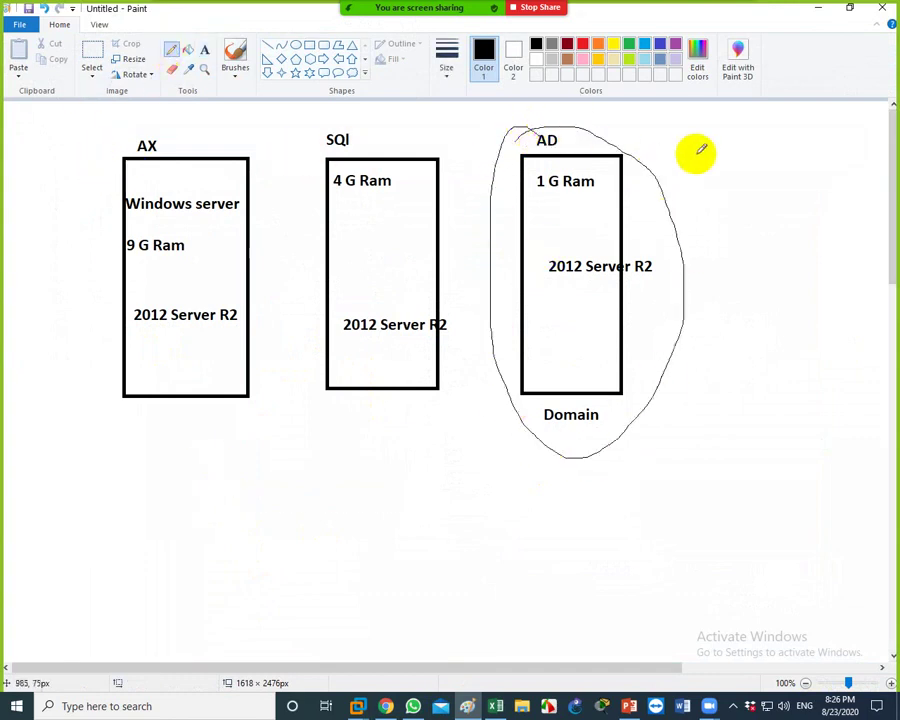
mouse_move(781, 196)
left_mouse_down()
mouse_move(760, 172)
mouse_move(671, 135)
mouse_move(565, 115)
mouse_move(137, 115)
mouse_move(31, 232)
left_mouse_up()
mouse_move(802, 196)
left_mouse_down()
mouse_move(788, 215)
mouse_move(751, 177)
mouse_move(784, 173)
mouse_move(790, 222)
left_mouse_up()
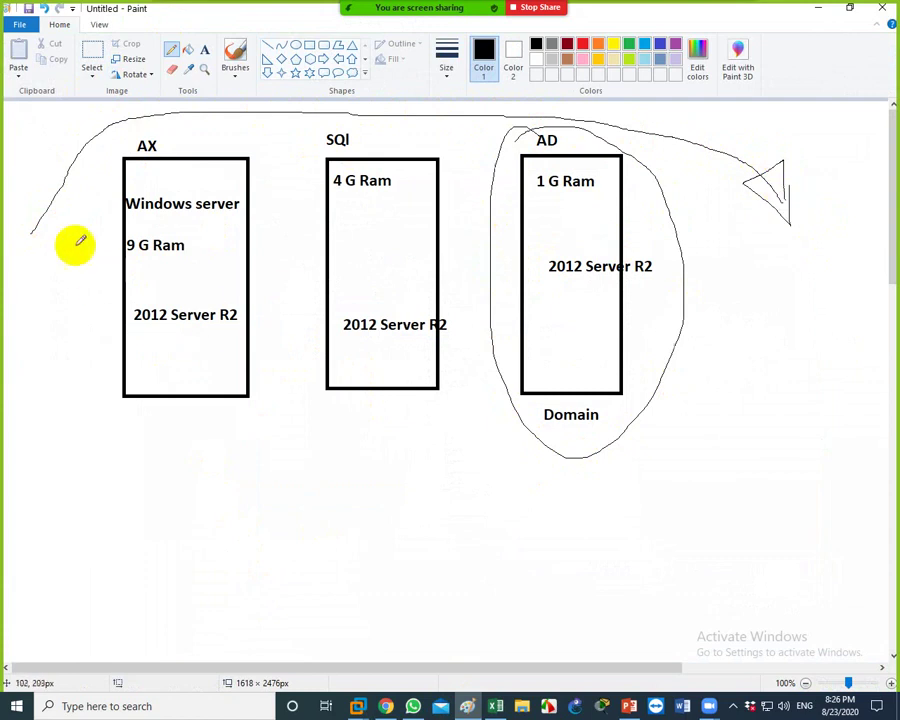
mouse_move(34, 207)
left_mouse_down()
mouse_move(60, 243)
mouse_move(40, 210)
left_mouse_up()
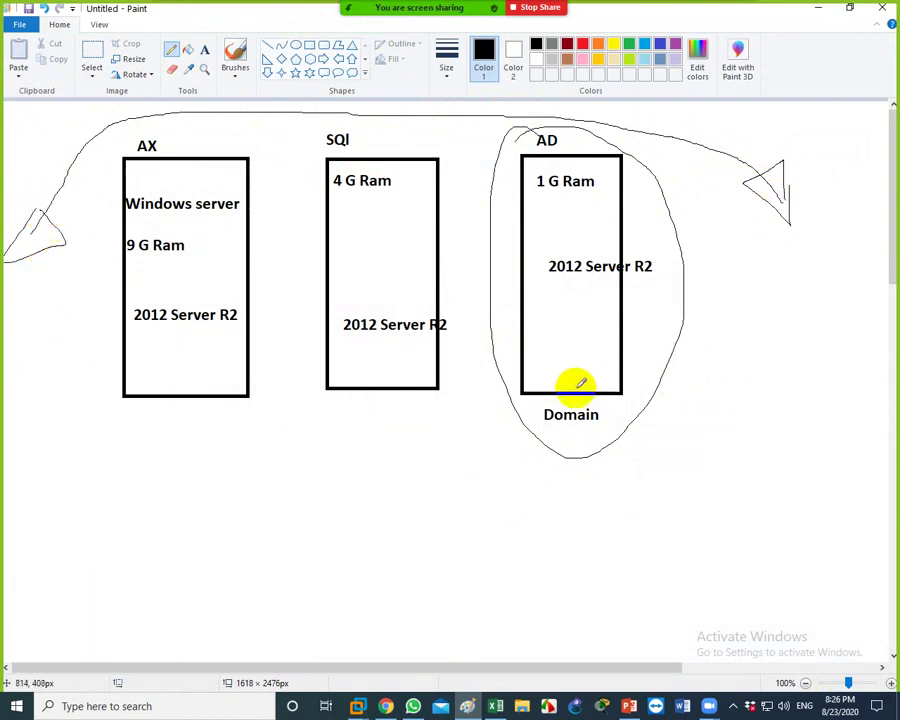
mouse_move(574, 384)
left_mouse_down()
mouse_move(580, 456)
mouse_move(490, 434)
mouse_move(514, 442)
left_mouse_up()
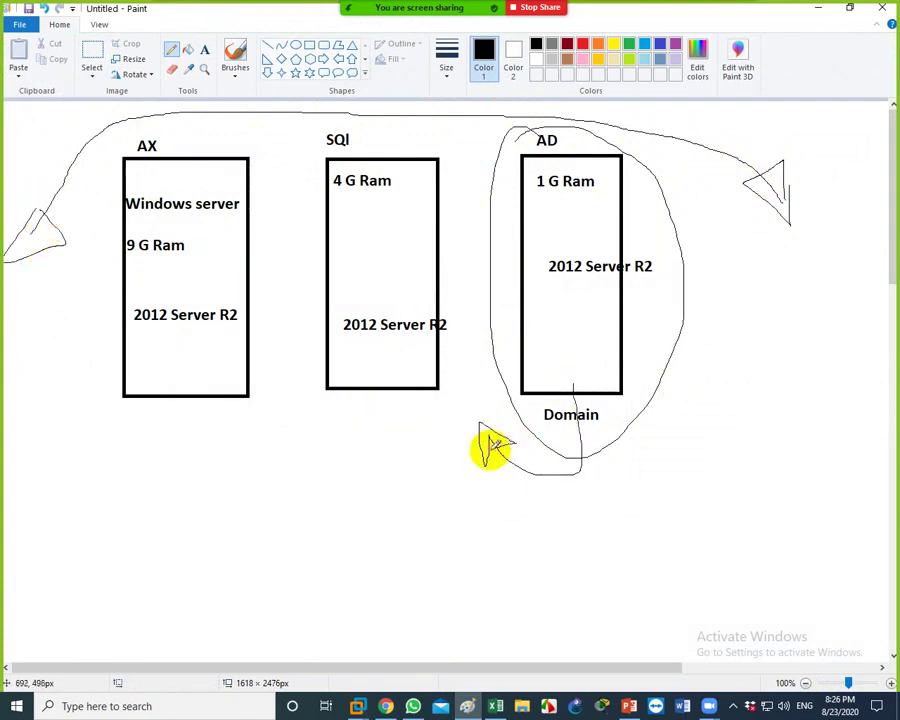
left_click(204, 48)
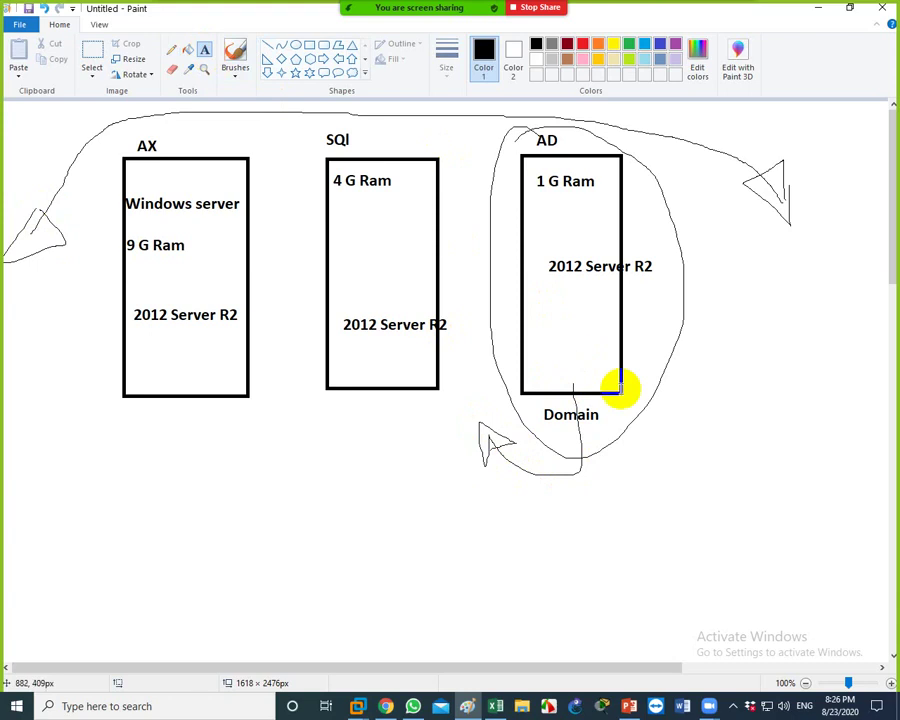
Label the loop X.com and name servers S1.X.com (AD), S2.X.com (SQl), S3.X.com (AX)
left_click(670, 377)
type("X.")
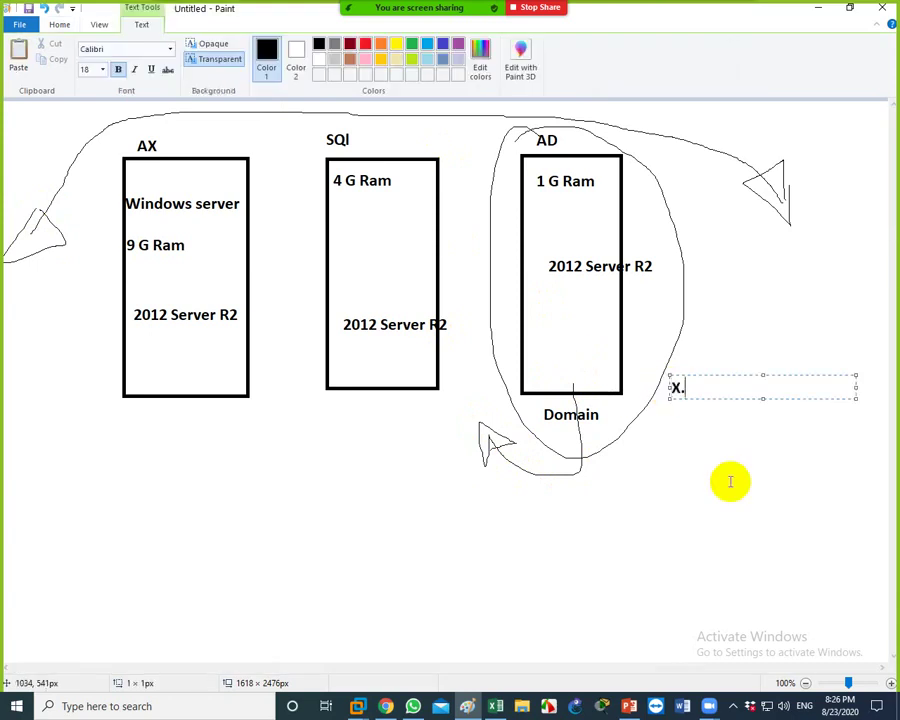
type("com")
left_click(534, 333)
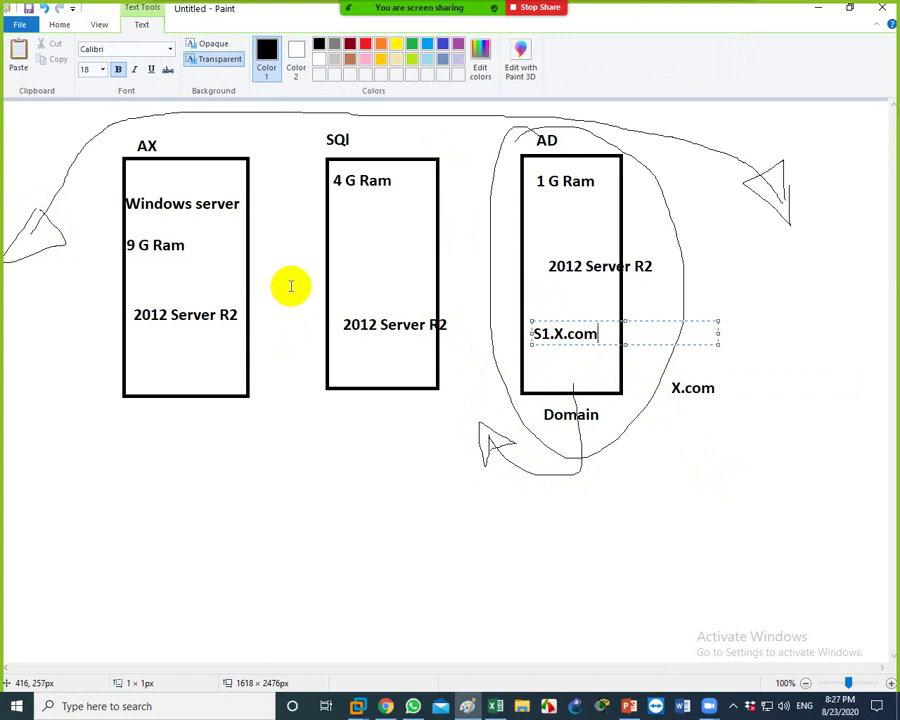
left_click(331, 268)
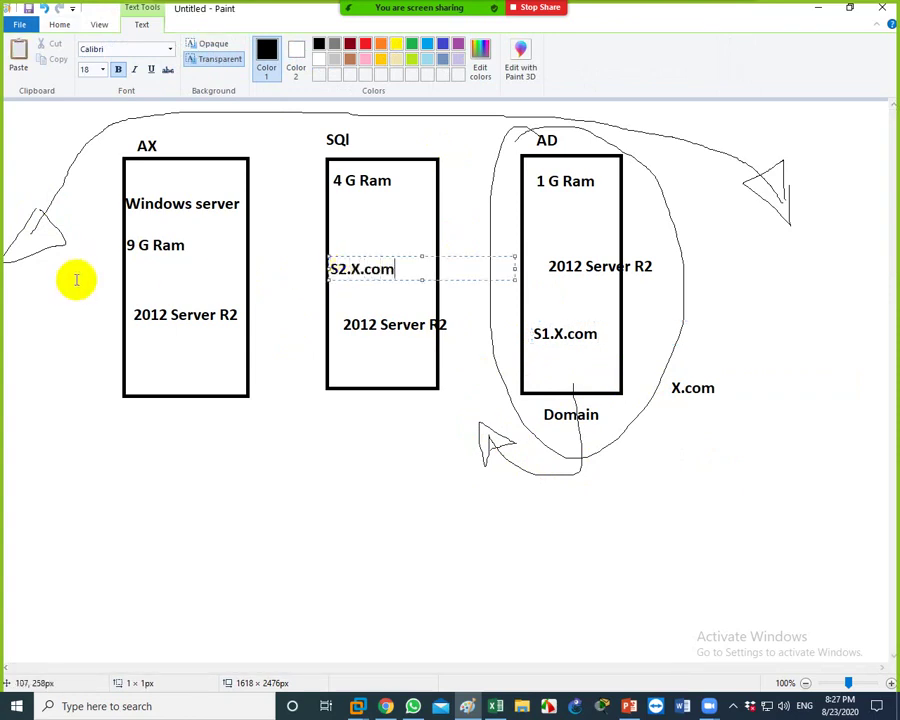
left_click(125, 285)
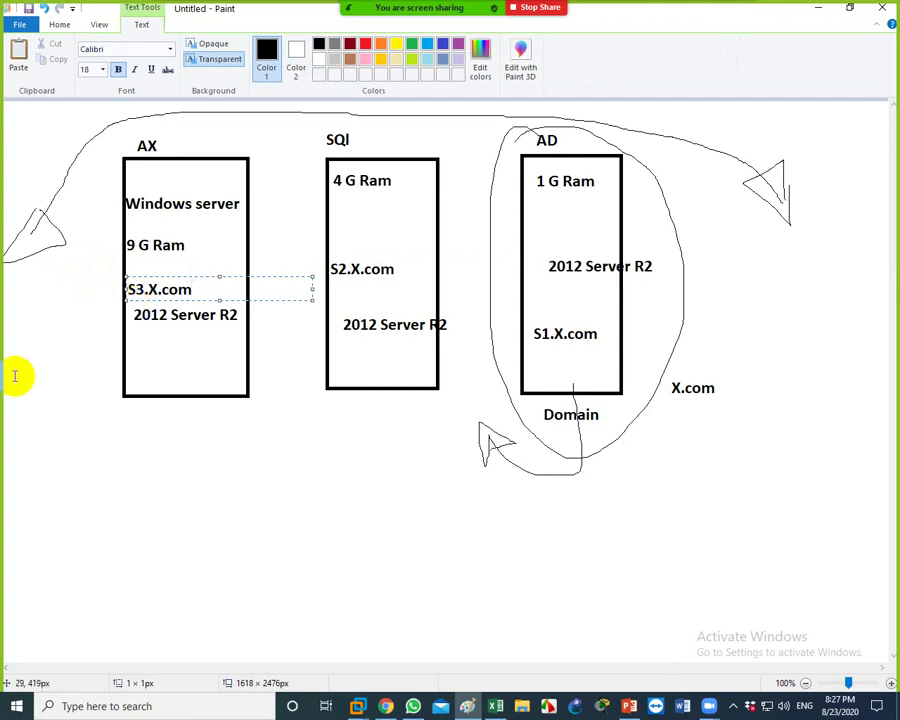
left_click(255, 515)
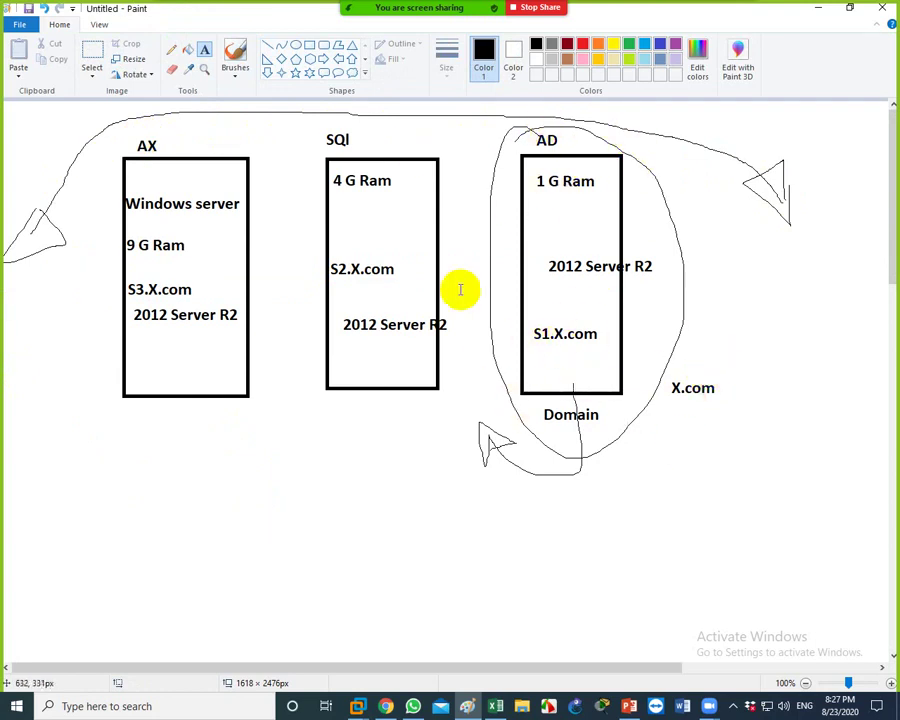
Pencil lines down from AX and SQl to small client boxes and a figure, loop them, and link to AD
left_click(172, 50)
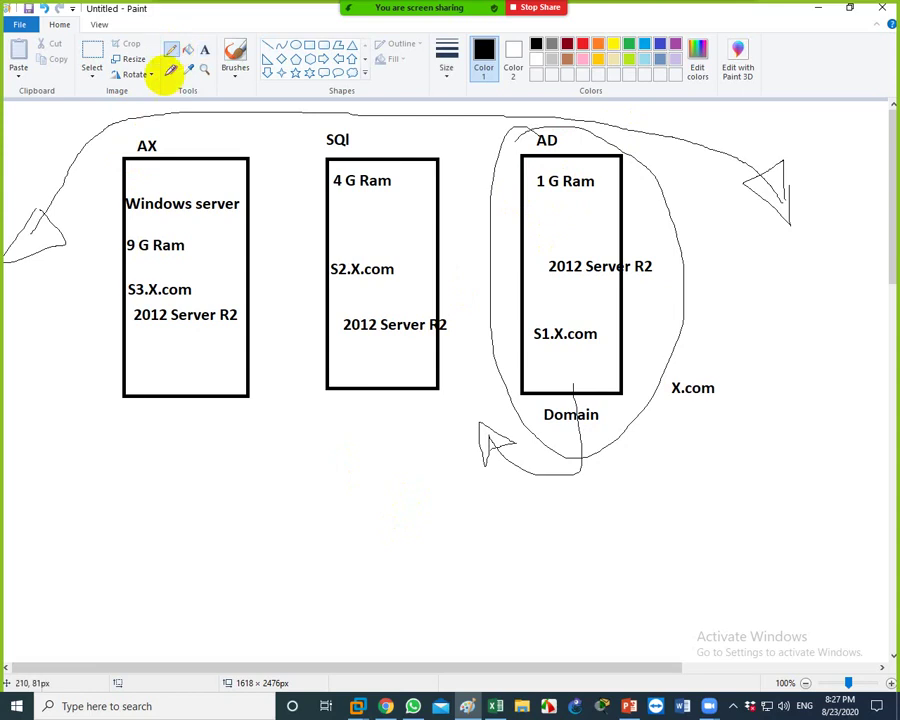
left_click_drag(120, 432, 176, 381)
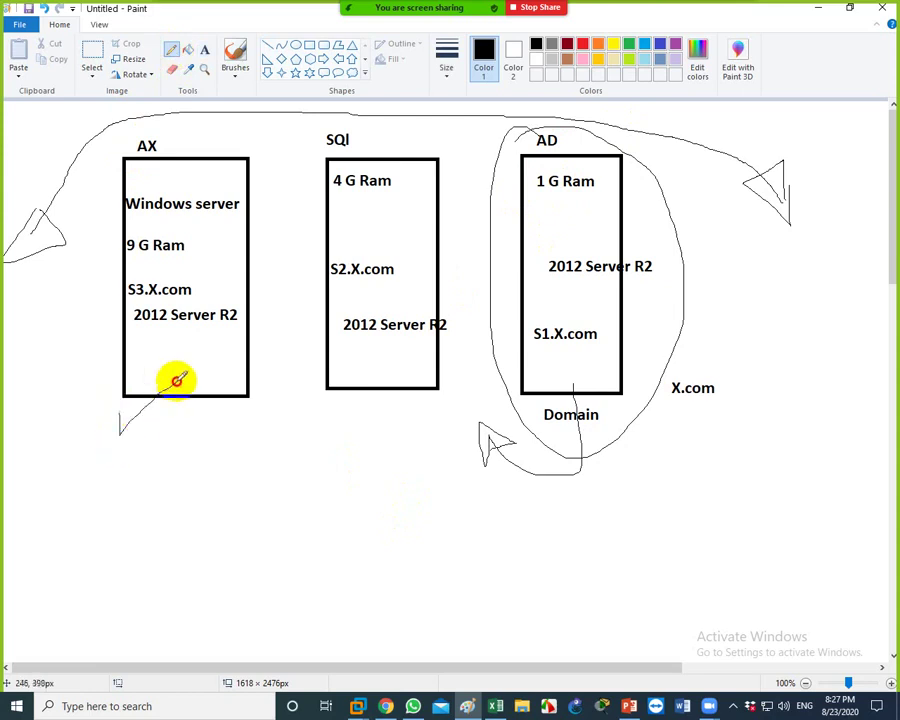
left_click_drag(363, 424, 408, 338)
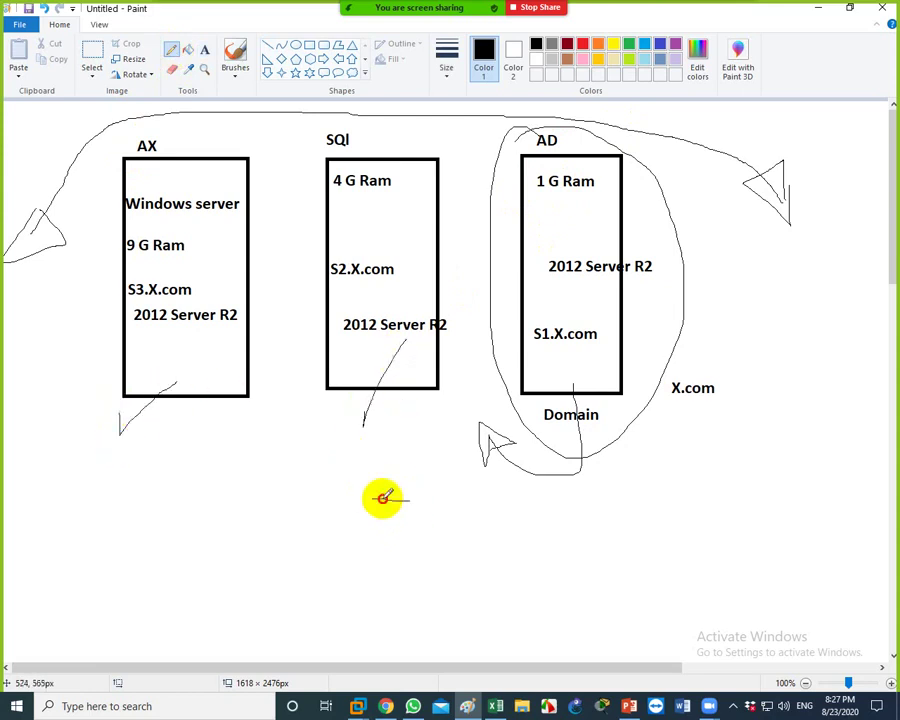
mouse_move(382, 496)
left_mouse_down()
mouse_move(442, 559)
mouse_move(408, 492)
mouse_move(397, 498)
left_mouse_up()
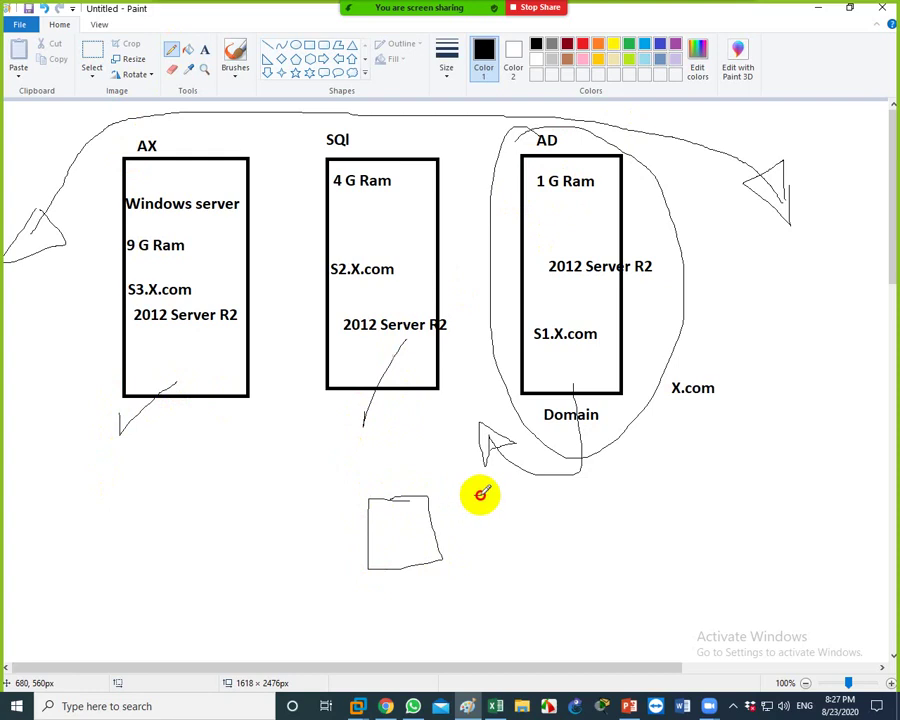
mouse_move(478, 492)
left_mouse_down()
mouse_move(458, 490)
mouse_move(472, 504)
mouse_move(468, 565)
mouse_move(478, 545)
mouse_move(536, 498)
left_mouse_up()
mouse_move(498, 532)
left_mouse_down()
mouse_move(501, 554)
mouse_move(564, 514)
left_mouse_up()
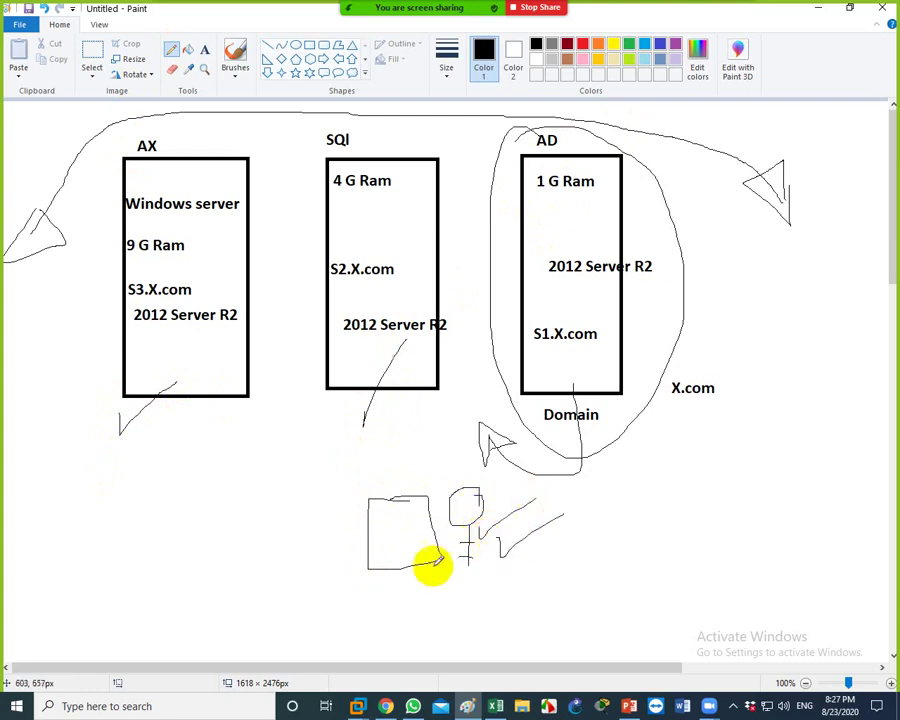
mouse_move(271, 463)
left_mouse_down()
mouse_move(255, 462)
mouse_move(234, 537)
mouse_move(283, 463)
left_mouse_up()
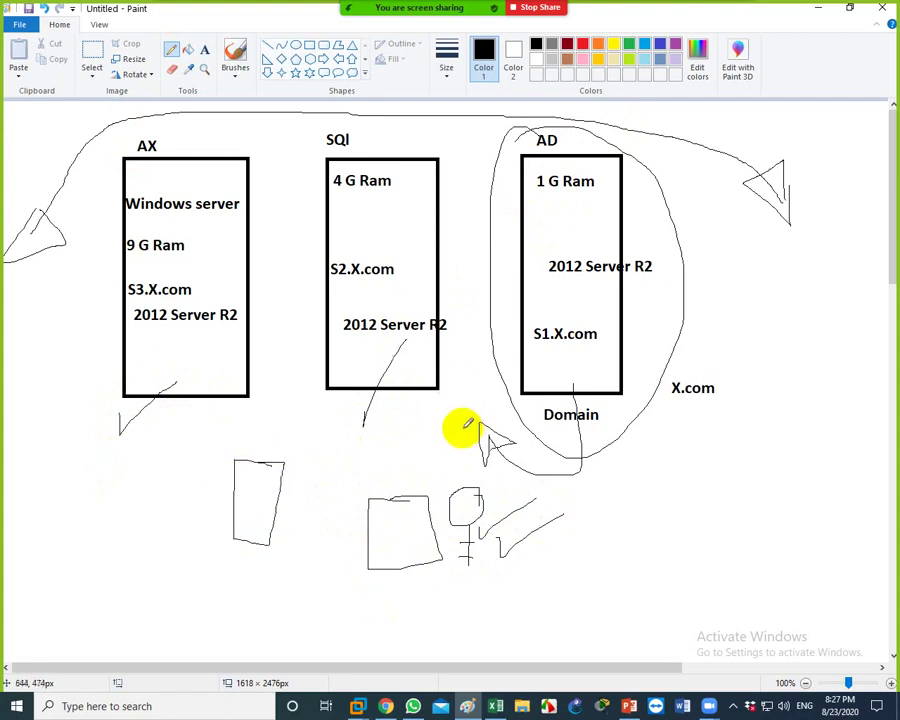
mouse_move(220, 490)
left_mouse_down()
mouse_move(398, 466)
mouse_move(229, 533)
mouse_move(250, 445)
left_mouse_up()
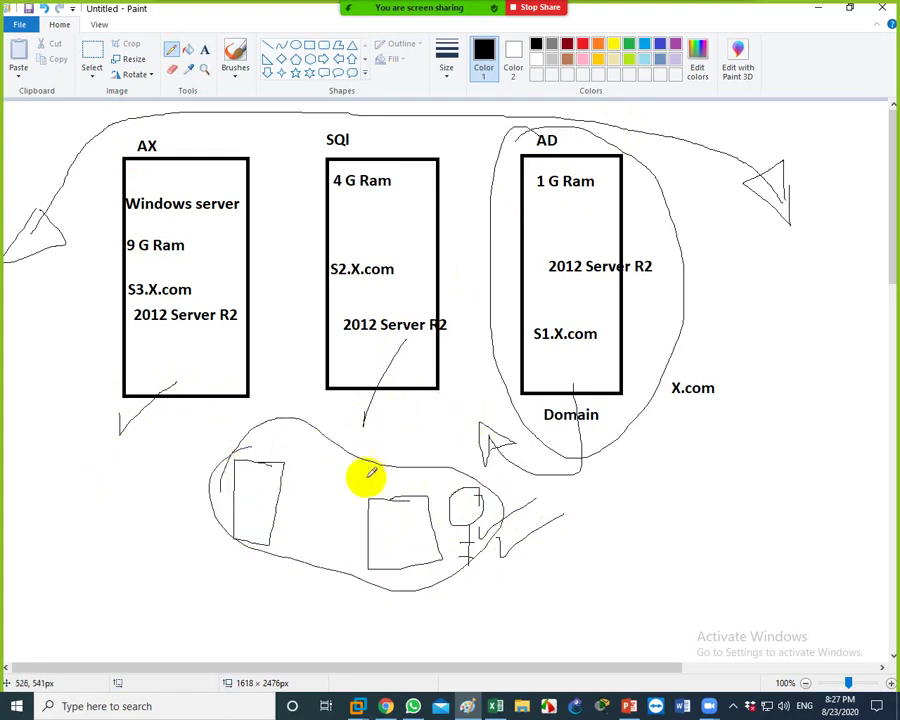
mouse_move(374, 482)
left_mouse_down()
mouse_move(492, 323)
mouse_move(557, 281)
mouse_move(542, 288)
left_mouse_up()
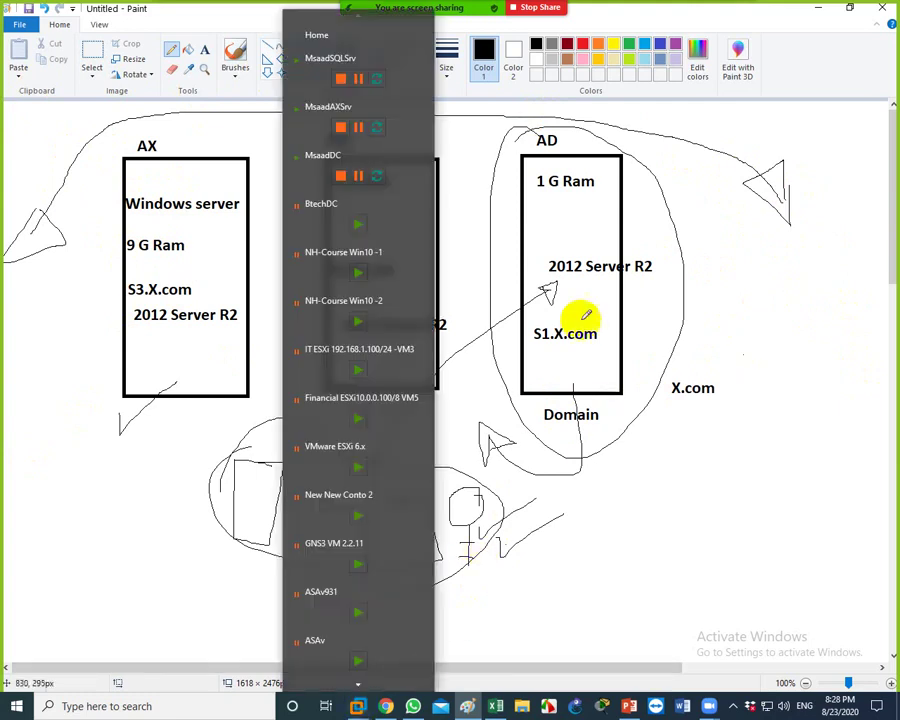
Pencil connector lines from the AX and SQl boxes over to the AD box, circling the AX label
mouse_move(510, 230)
left_mouse_down()
mouse_move(508, 177)
mouse_move(566, 104)
mouse_move(649, 225)
mouse_move(600, 438)
mouse_move(455, 230)
mouse_move(549, 131)
left_mouse_up()
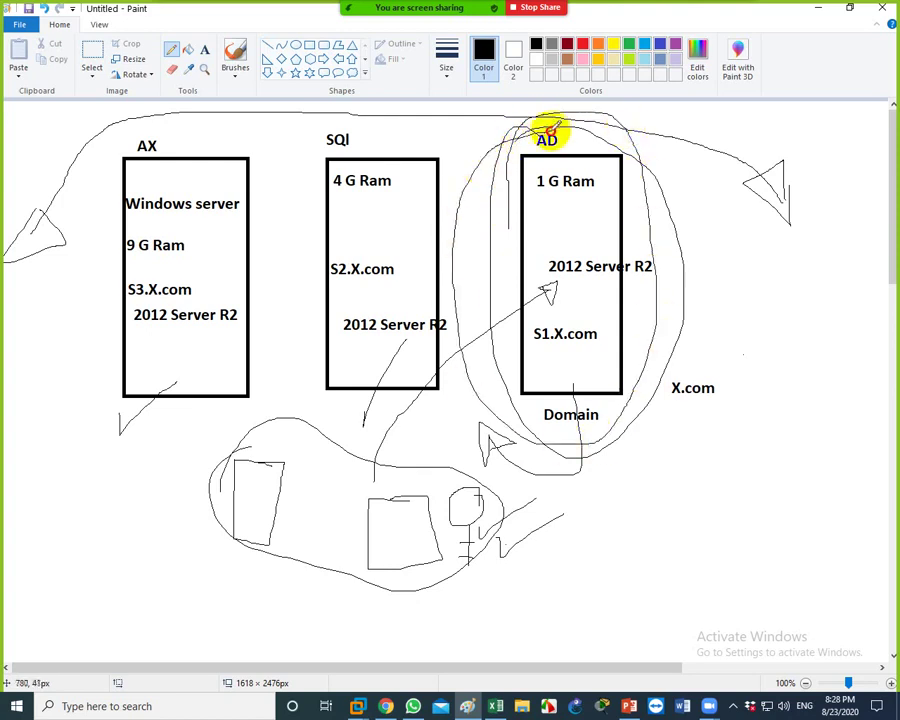
mouse_move(428, 176)
left_mouse_down()
mouse_move(426, 165)
mouse_move(521, 124)
mouse_move(527, 140)
mouse_move(502, 160)
left_mouse_up()
mouse_move(229, 178)
left_mouse_down()
mouse_move(271, 120)
mouse_move(492, 172)
mouse_move(506, 194)
mouse_move(492, 176)
mouse_move(474, 203)
left_mouse_up()
mouse_move(138, 148)
left_mouse_down()
mouse_move(153, 125)
mouse_move(152, 163)
left_mouse_up()
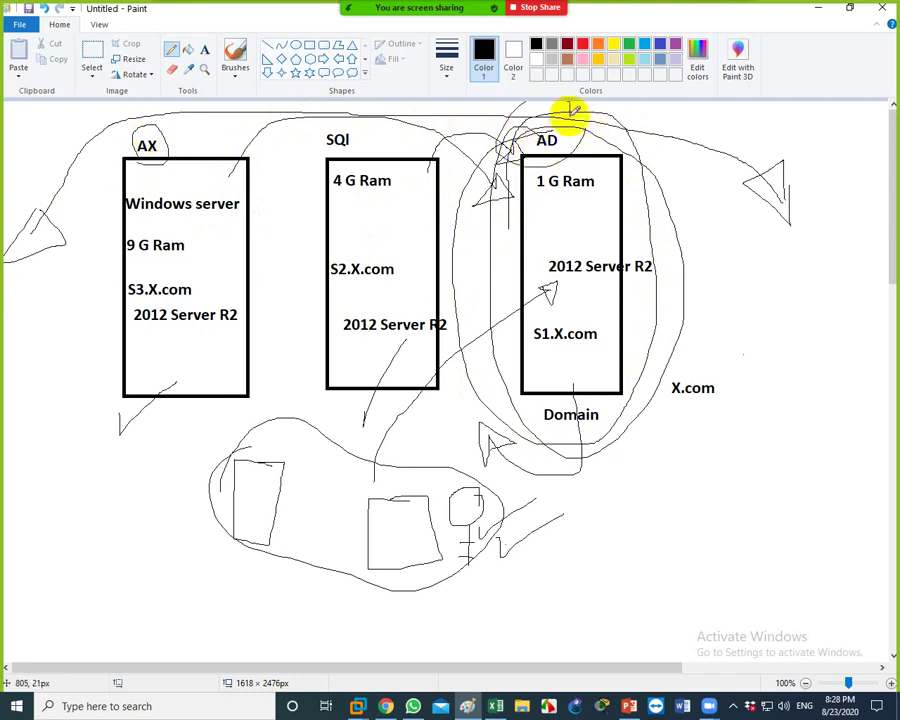
left_click_drag(164, 167, 208, 141)
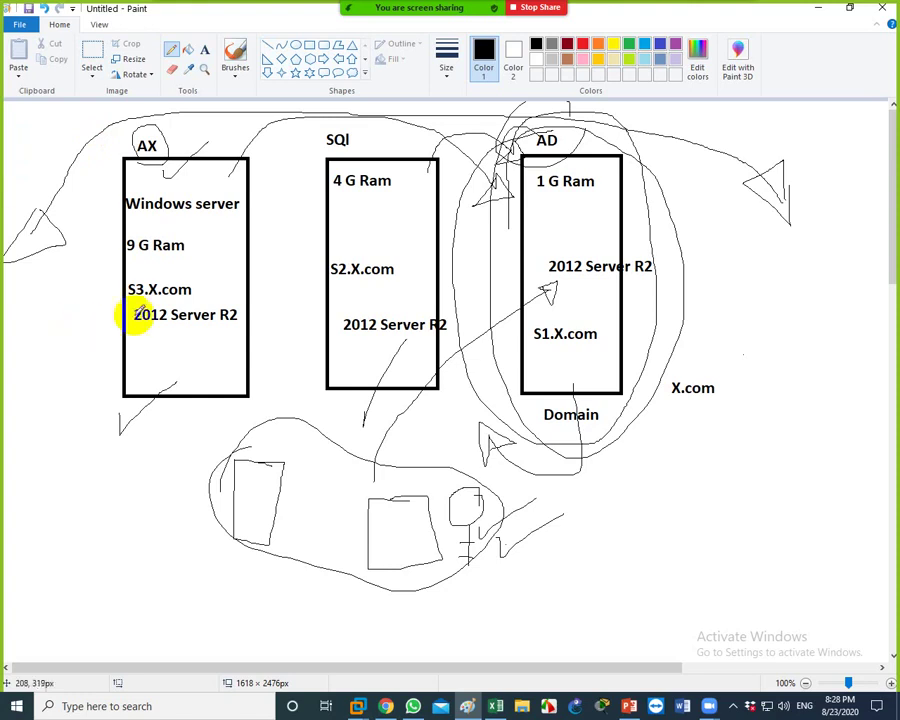
mouse_move(201, 402)
left_mouse_down()
mouse_move(227, 426)
mouse_move(488, 423)
left_mouse_up()
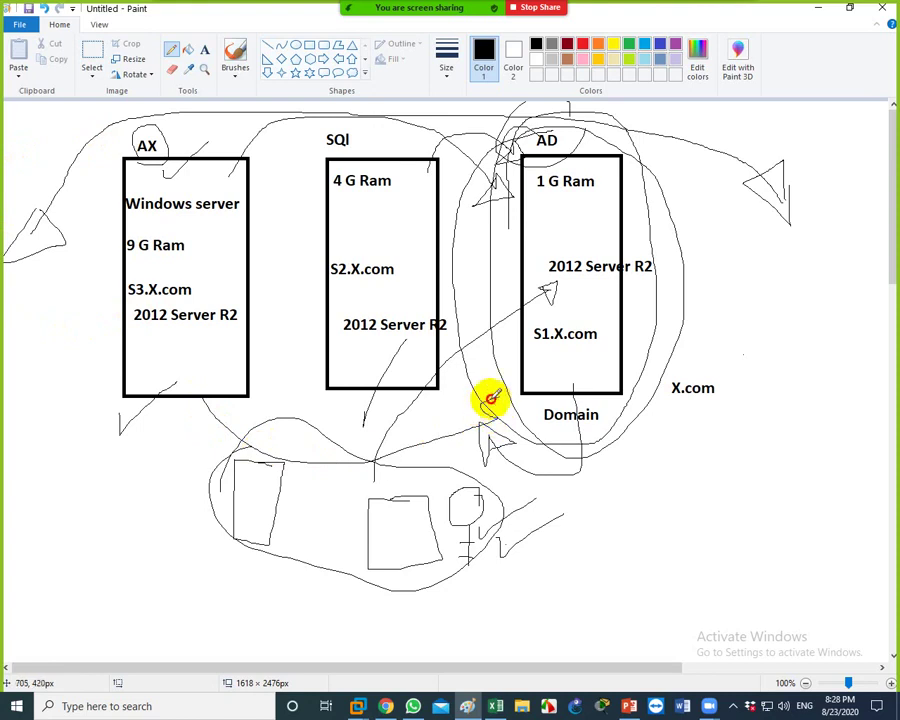
left_click_drag(201, 432, 267, 402)
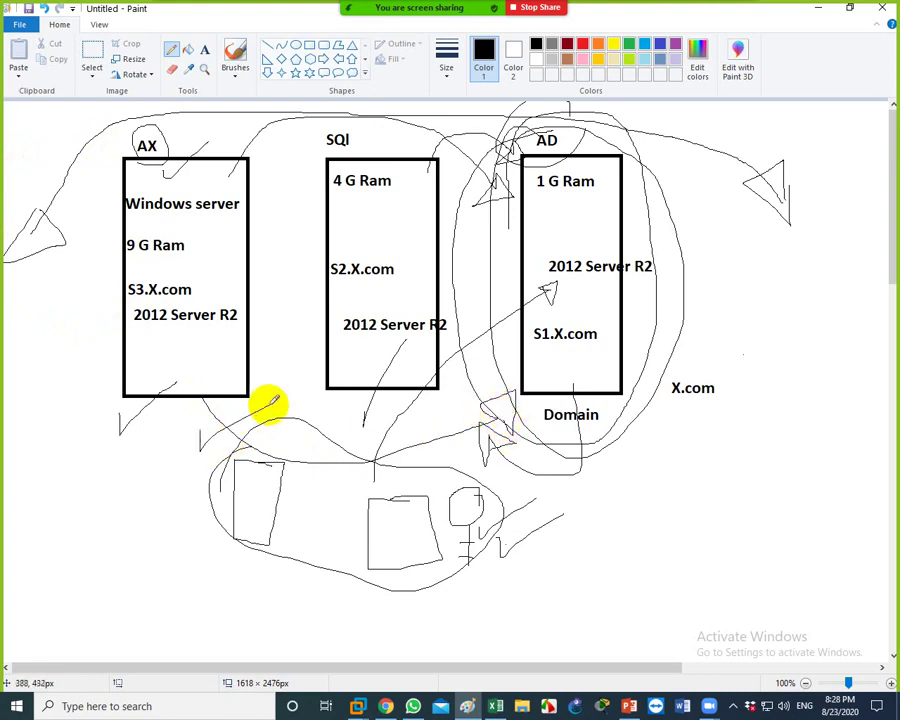
mouse_move(397, 434)
left_mouse_down()
mouse_move(536, 468)
mouse_move(591, 369)
mouse_move(597, 396)
mouse_move(583, 400)
left_mouse_up()
left_click_drag(328, 428, 346, 410)
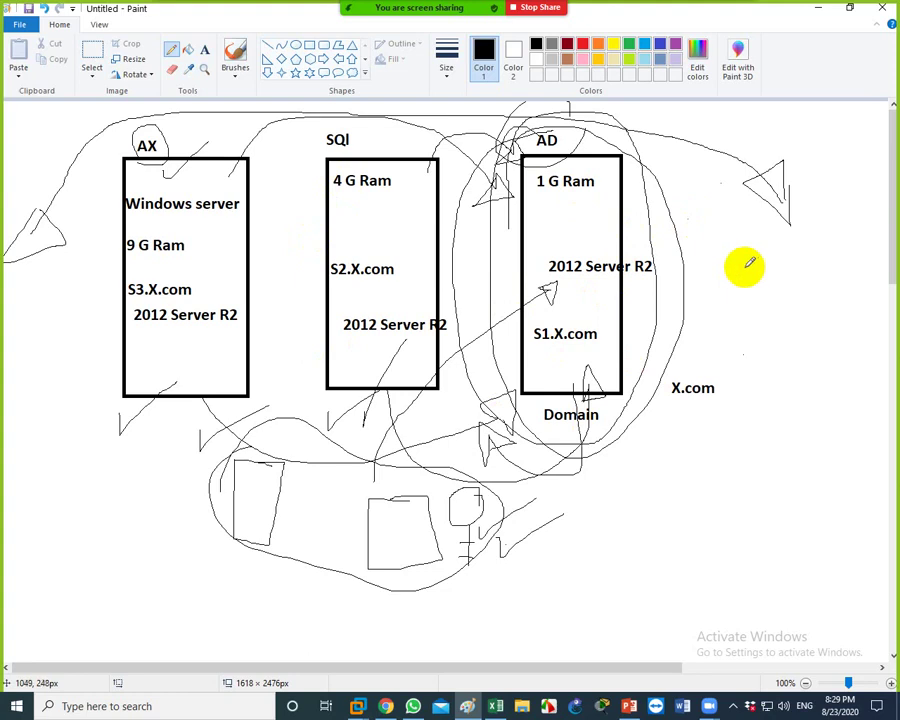
On MsaadDC, accept the Features and AD DS pages and install the AD DS role with management tools
left_click(357, 706)
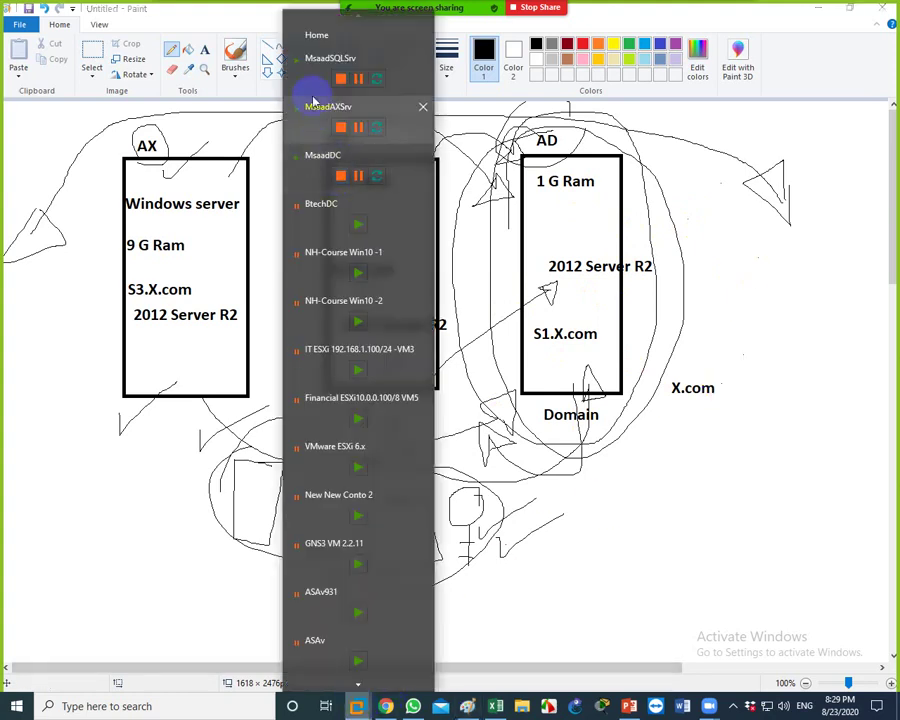
left_click(308, 175)
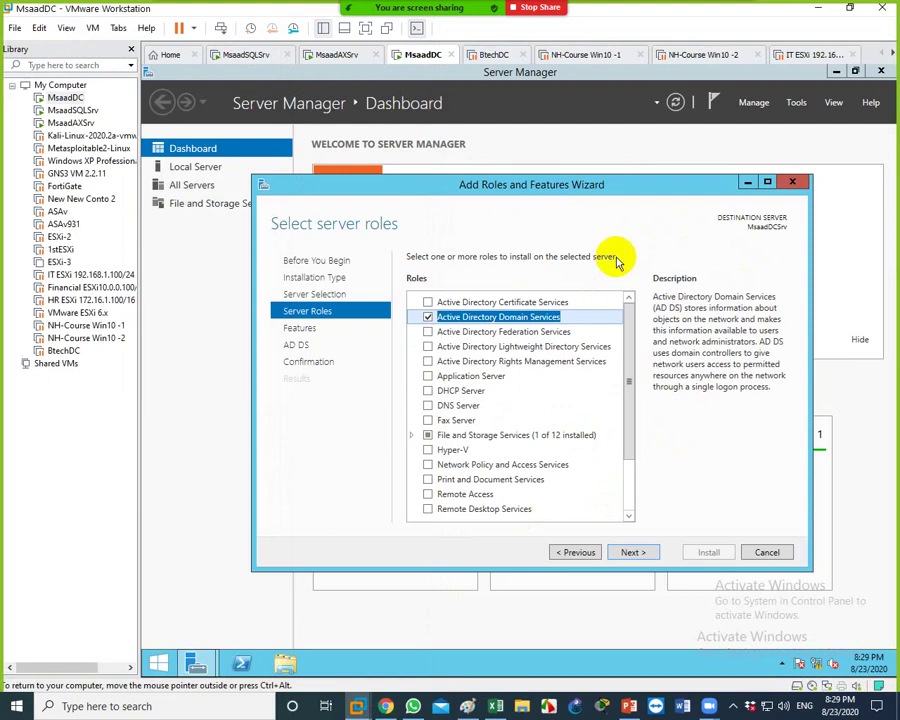
left_click_drag(605, 200, 609, 186)
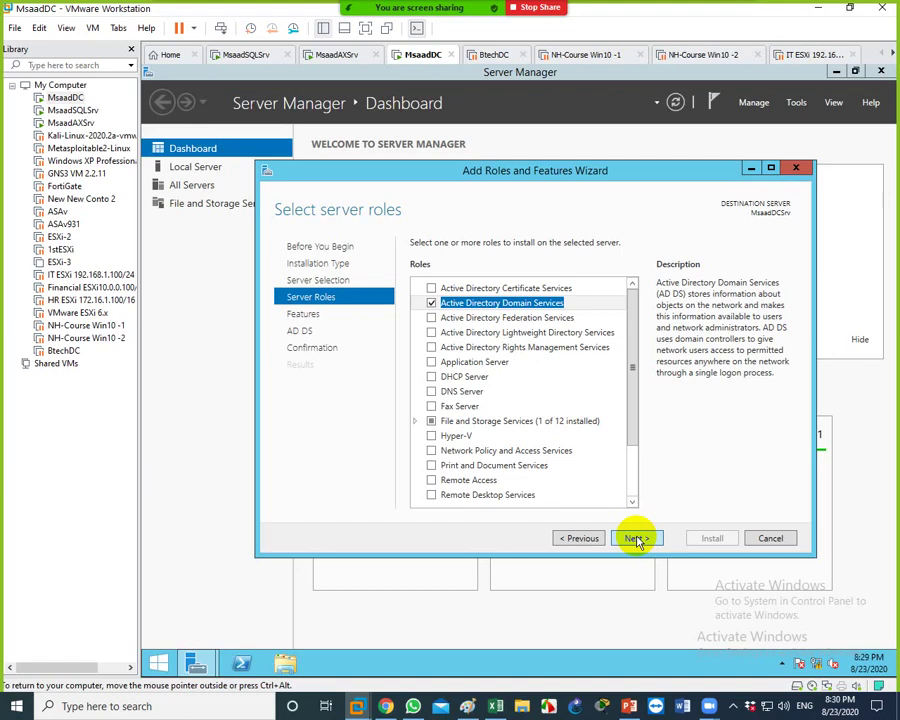
left_click(636, 540)
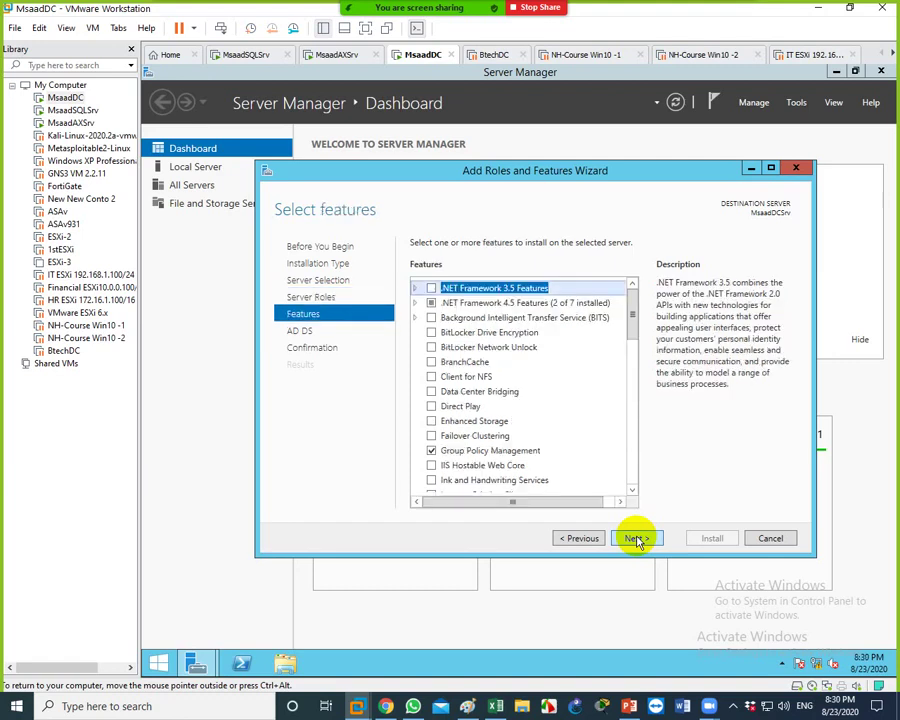
left_click(636, 540)
left_click(636, 540)
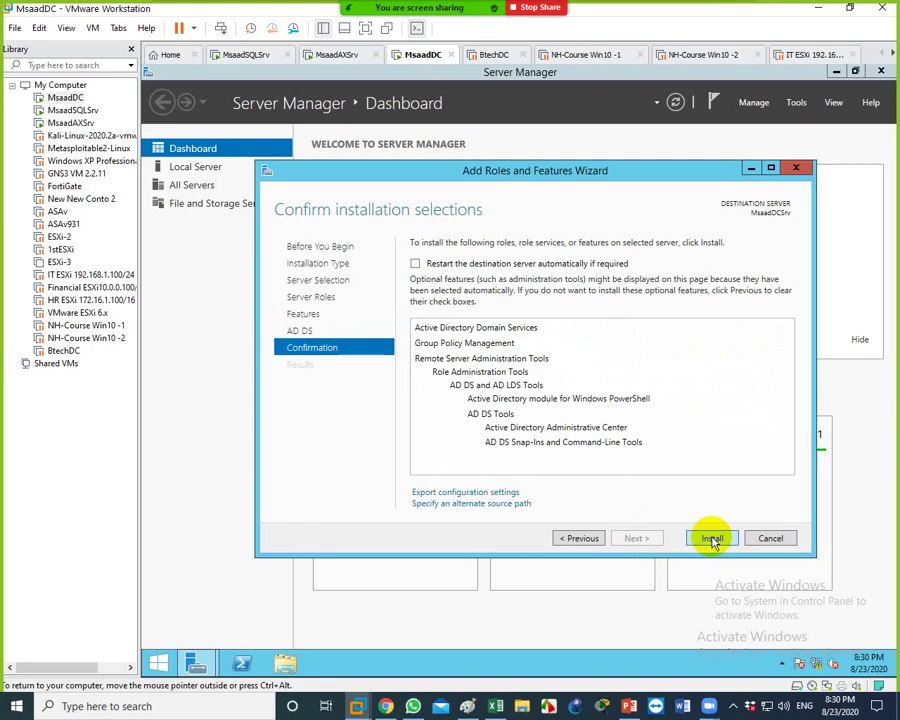
left_click(712, 539)
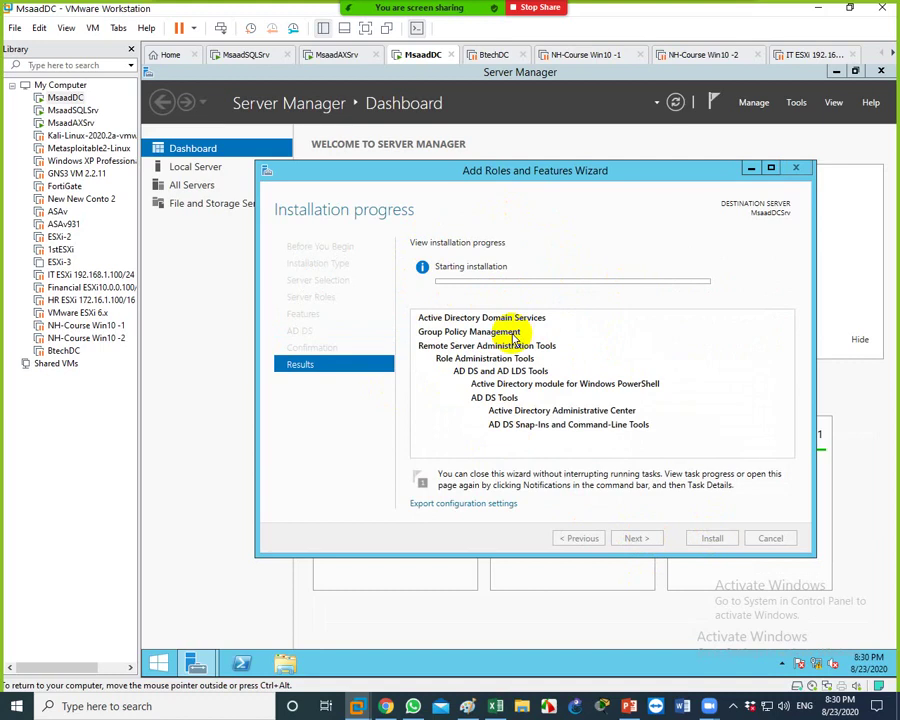
left_click_drag(487, 175, 464, 146)
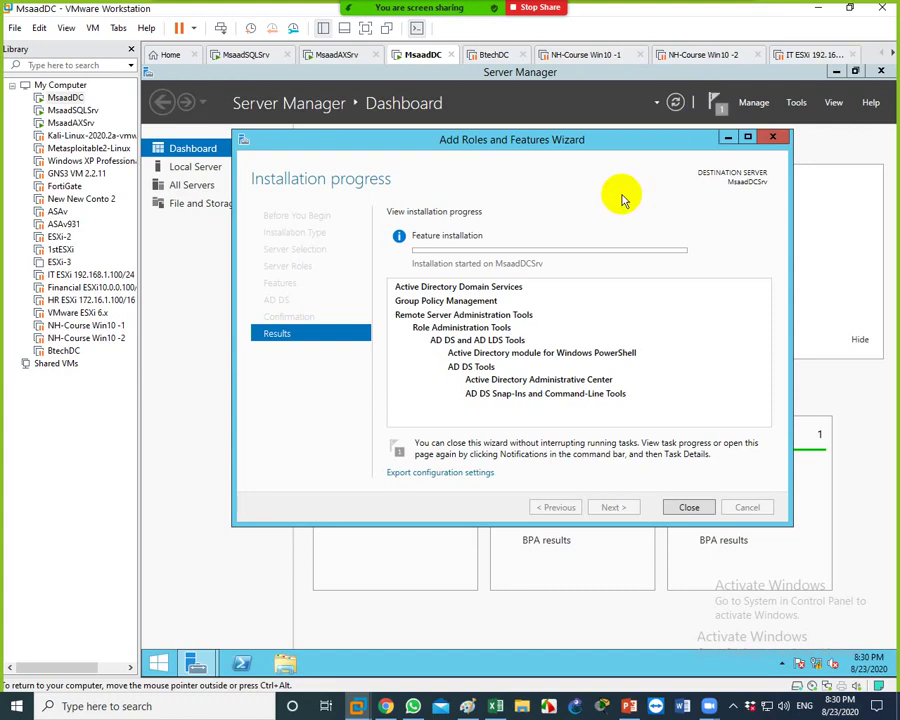
Open the Network and Sharing Center from MsaadDC's network tray icon
left_click(735, 700)
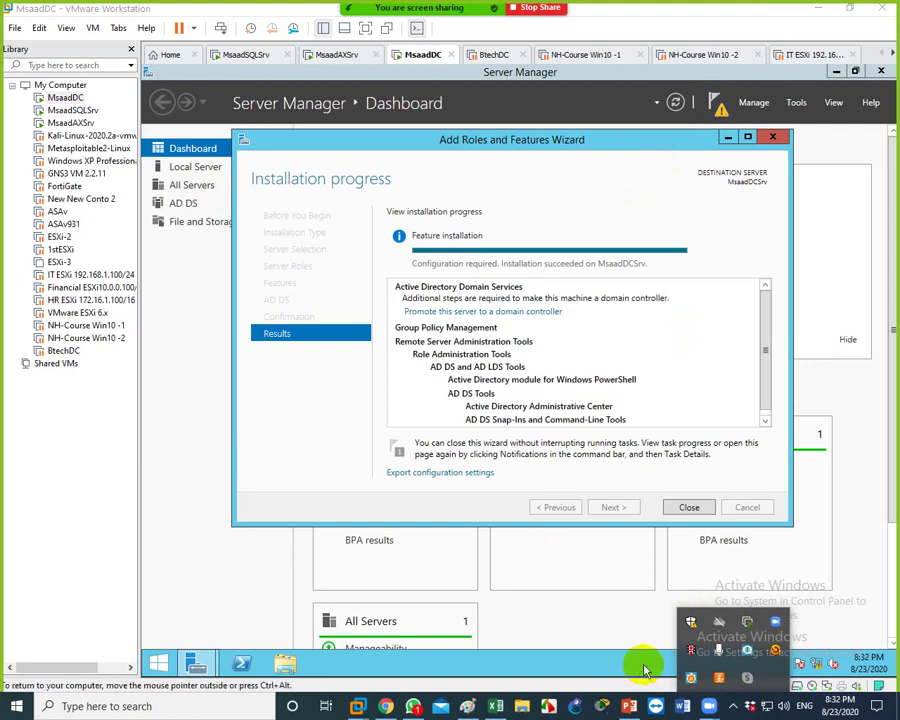
left_click(732, 706)
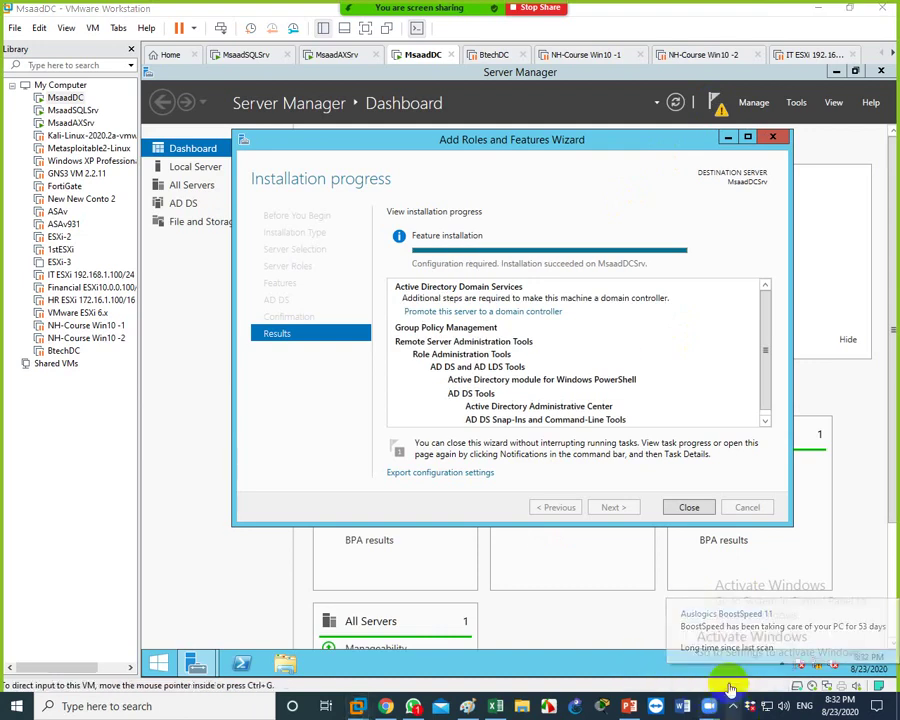
right_click(815, 665)
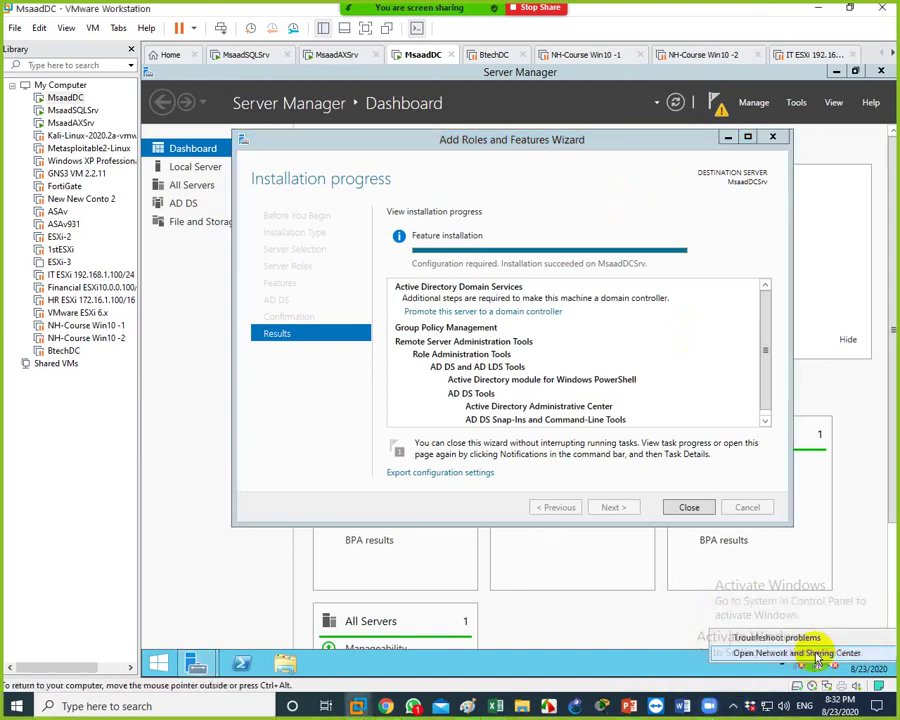
left_click(587, 363)
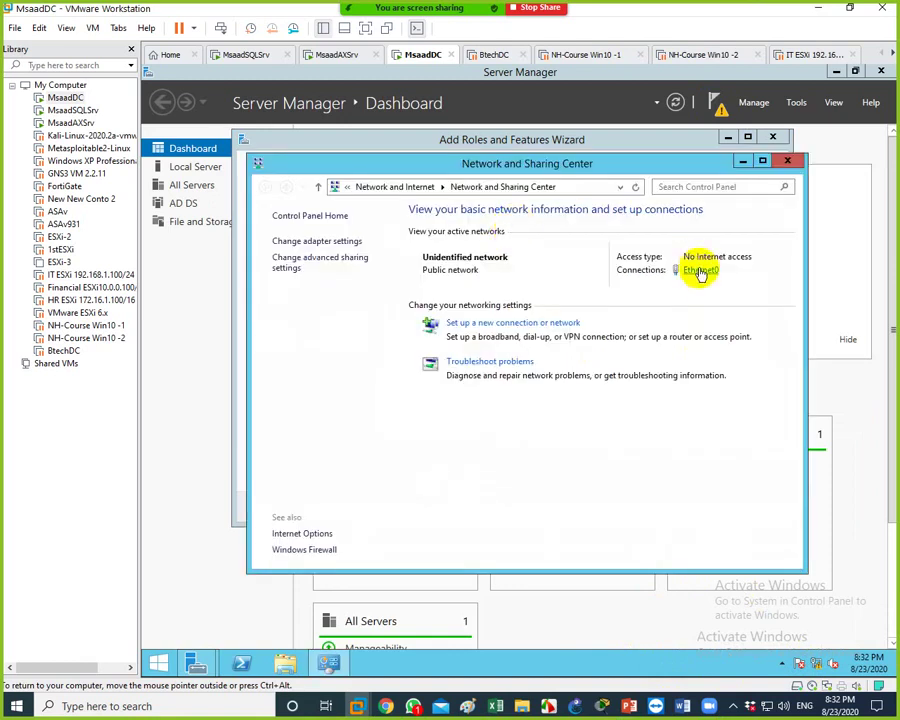
Confirm in Ethernet0's connection details that the IPv4 address is 1.0.0.1, then open the Run box
left_click(699, 269)
left_click(437, 354)
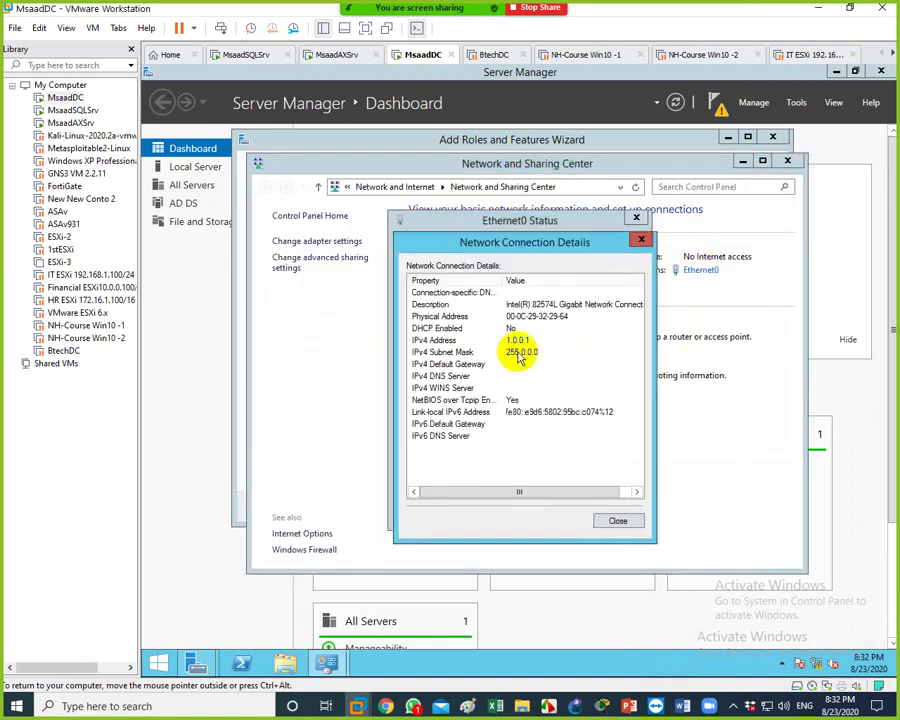
left_click(518, 340)
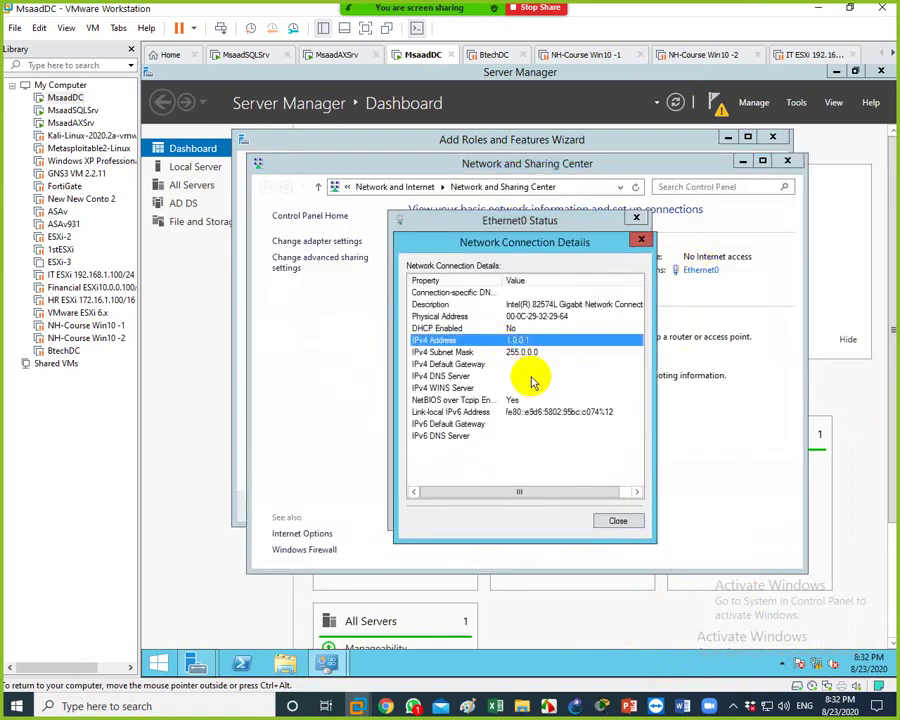
left_click(617, 522)
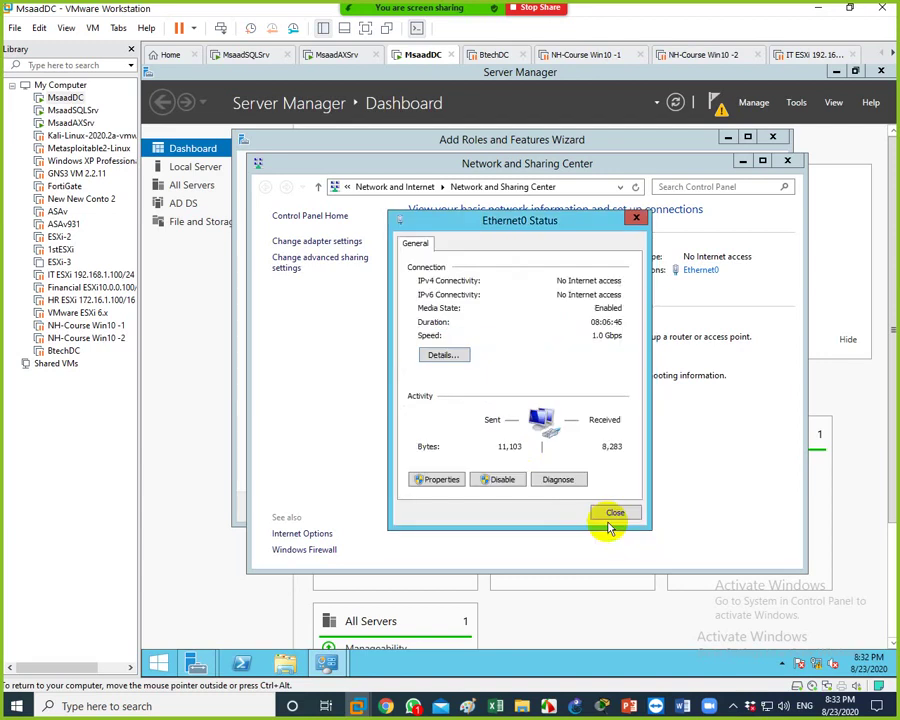
key("super+r")
Launch cmd and ping 1.0.0.2, stopping after replies arrive
type("c")
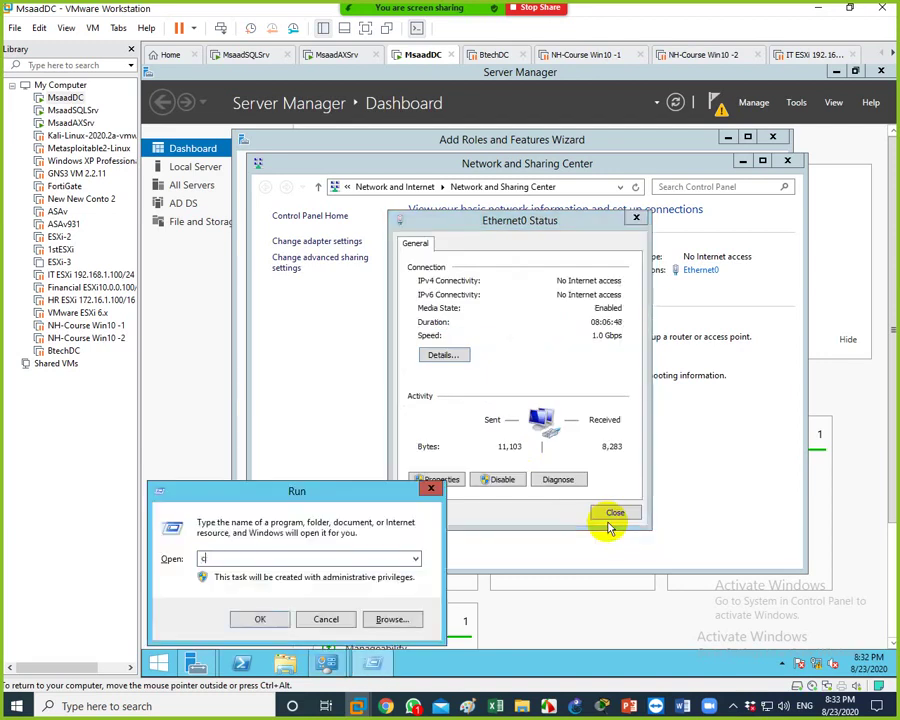
key("Return")
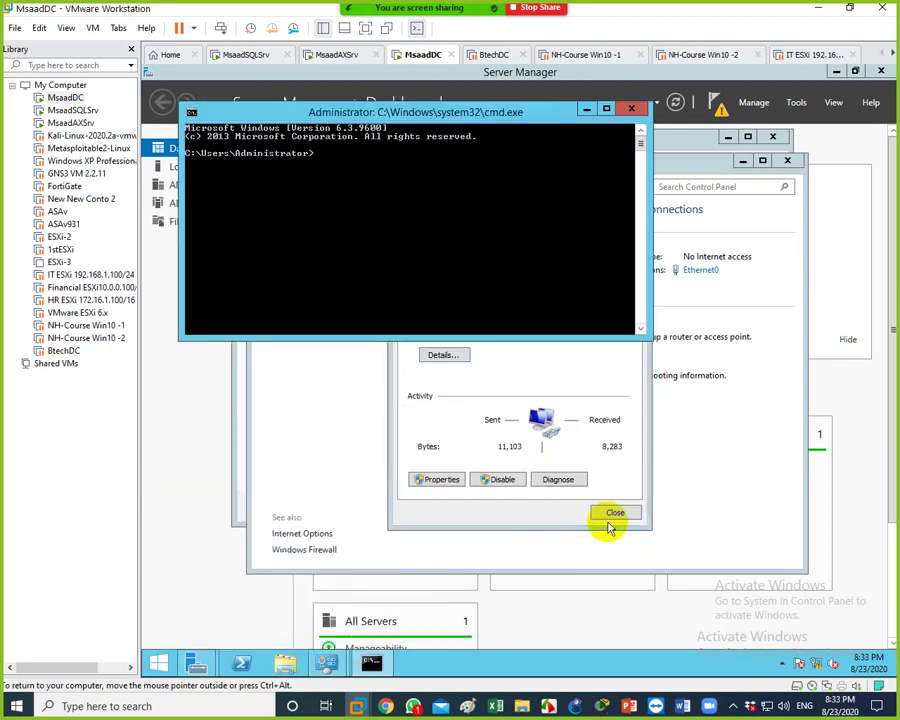
type("ping 1.0.0.2")
key("Return")
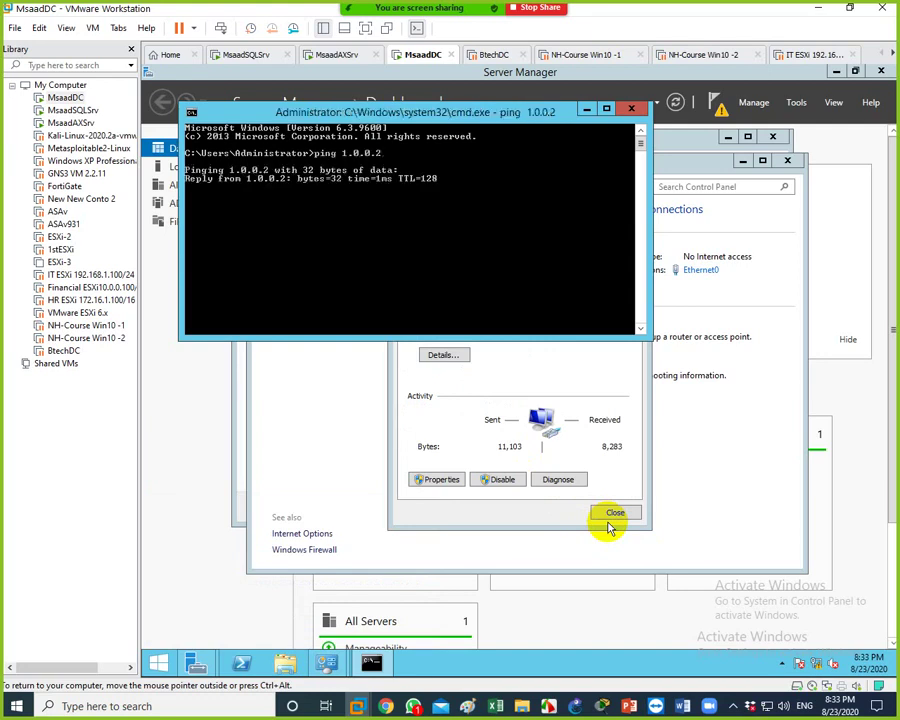
key("ctrl+c")
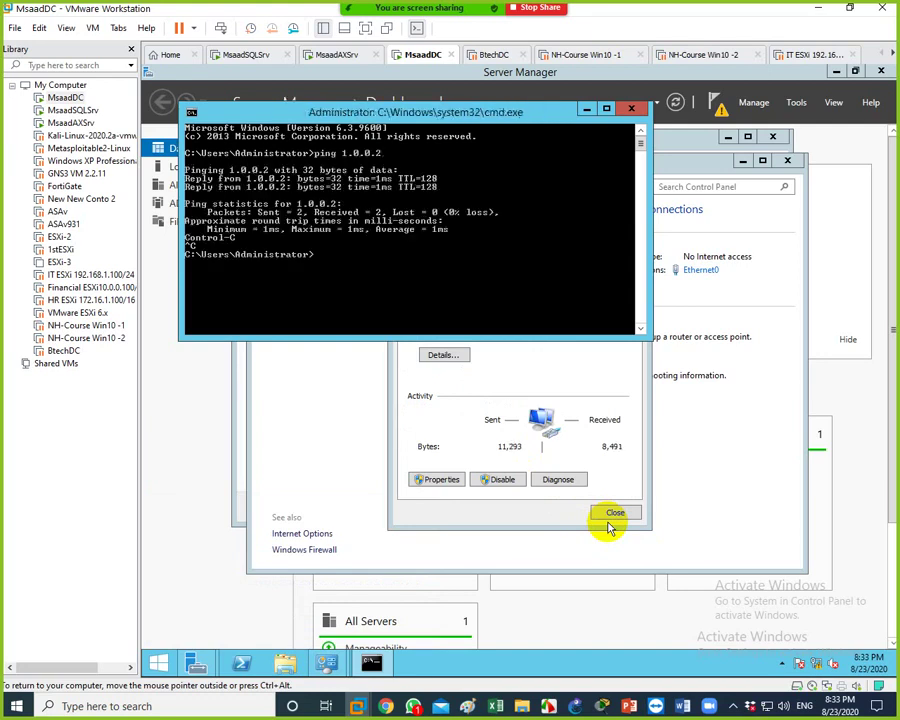
Edit the recalled command to ping 1.0.0.3 and run it
key("Up")
key("BackSpace")
type("3")
key("Return")
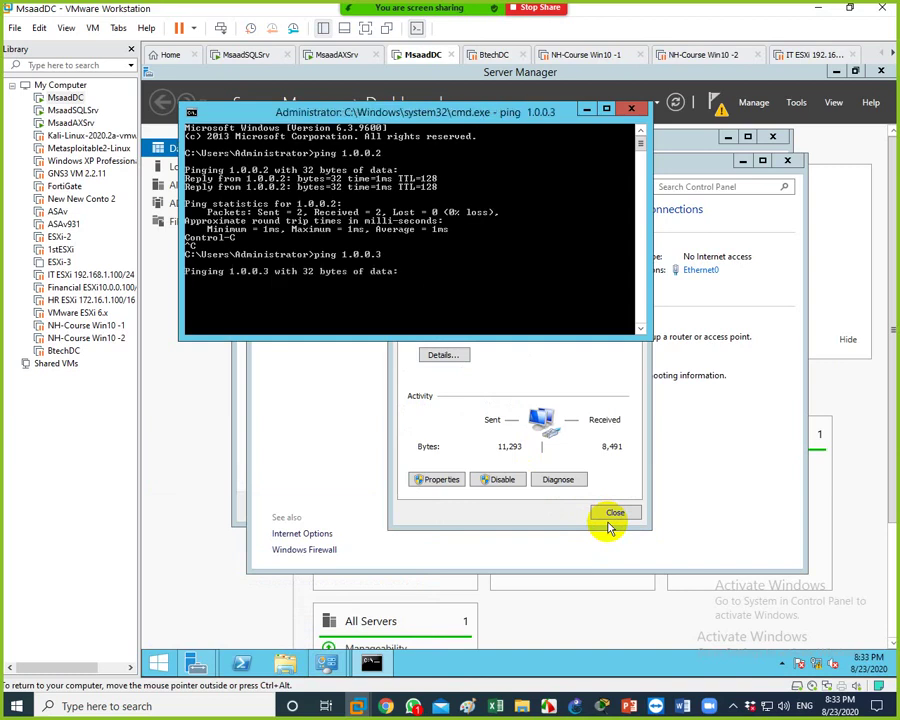
Switch MsaadSQLSrv's network adapter from NAT to the custom VMnet3 network in its VM settings
left_click(261, 56)
right_click(262, 58)
left_click(299, 243)
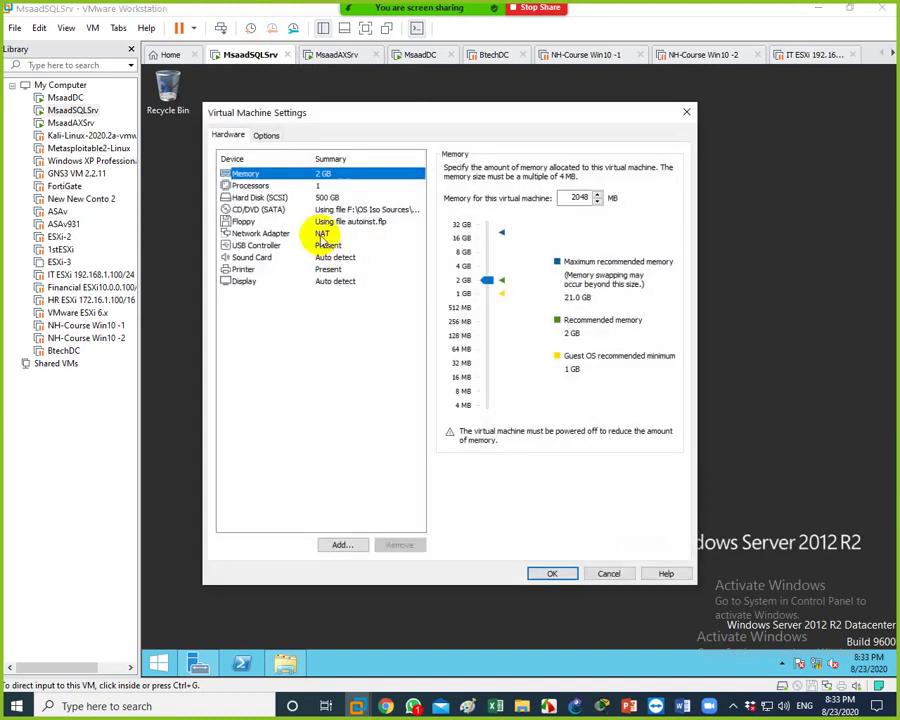
left_click(310, 233)
left_click(468, 284)
left_click(472, 301)
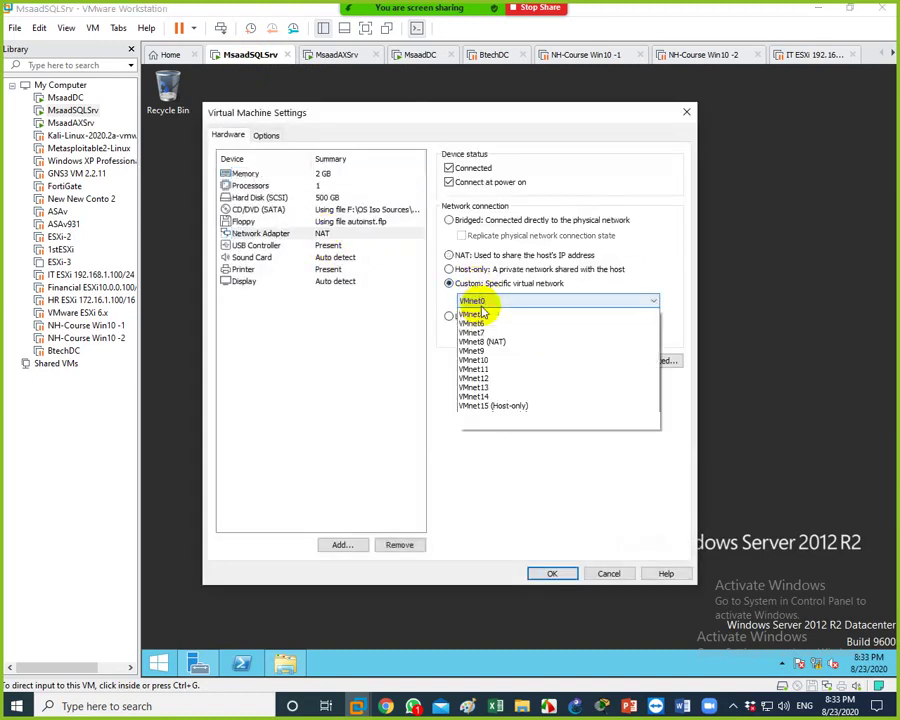
left_click(480, 340)
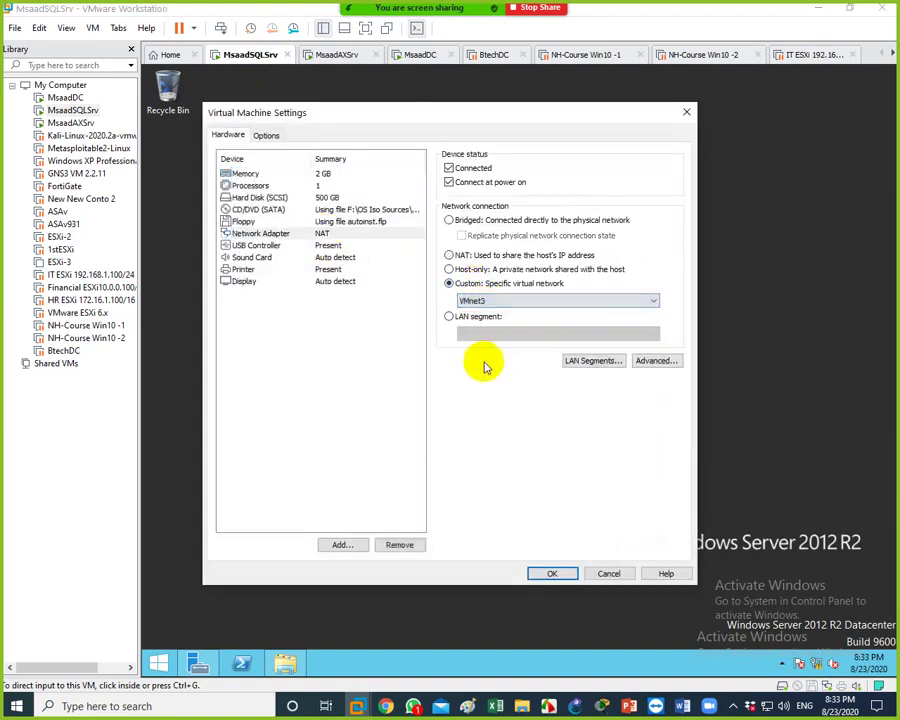
left_click(545, 573)
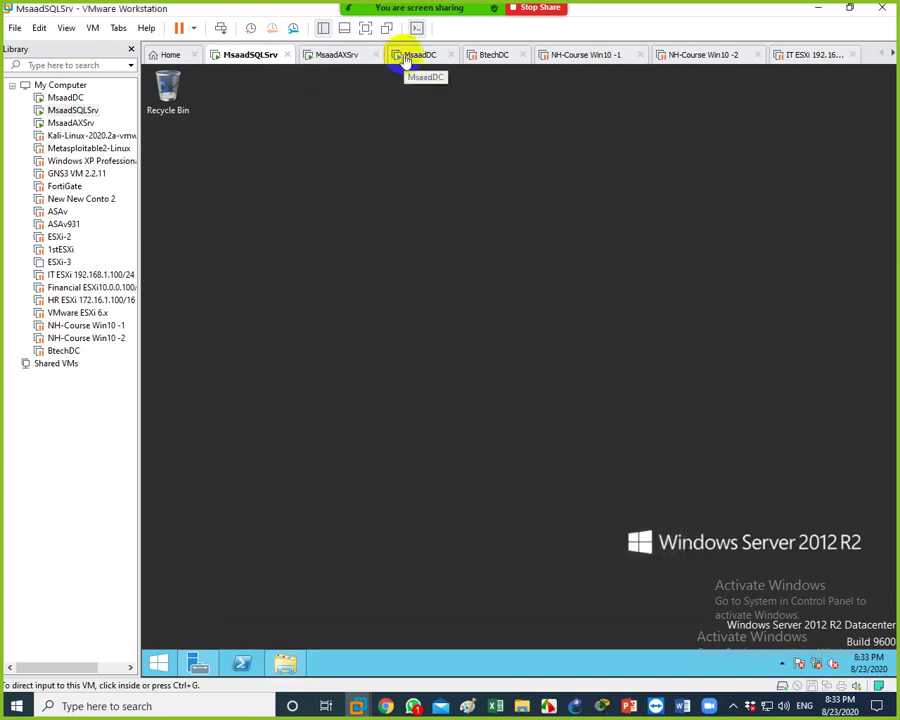
Back on MsaadDC, run a continuous ping -t to 1.0.0.3
left_click(404, 57)
left_click(425, 270)
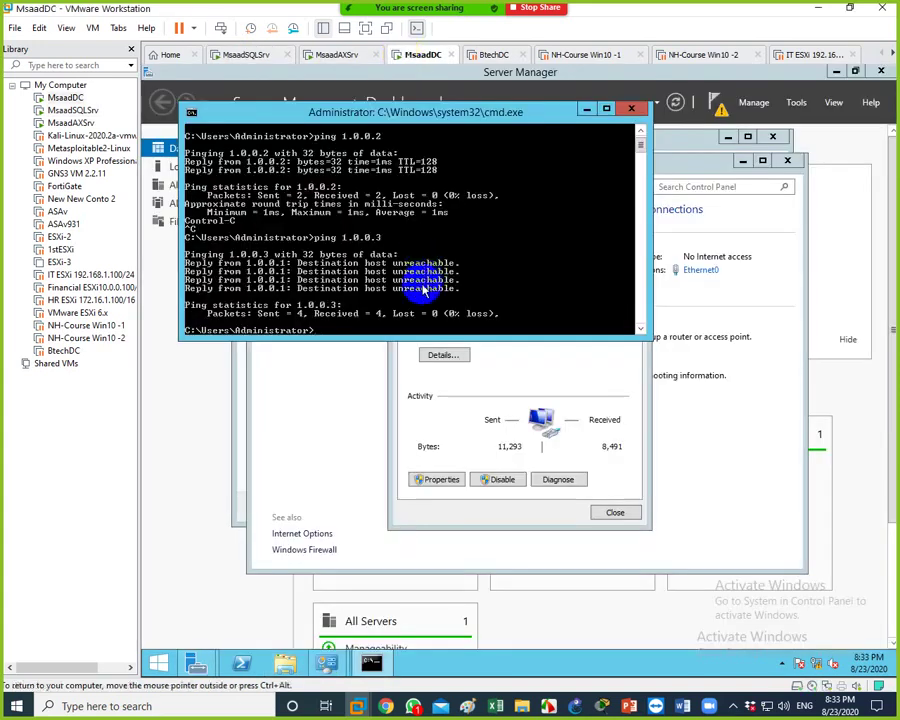
key("Up")
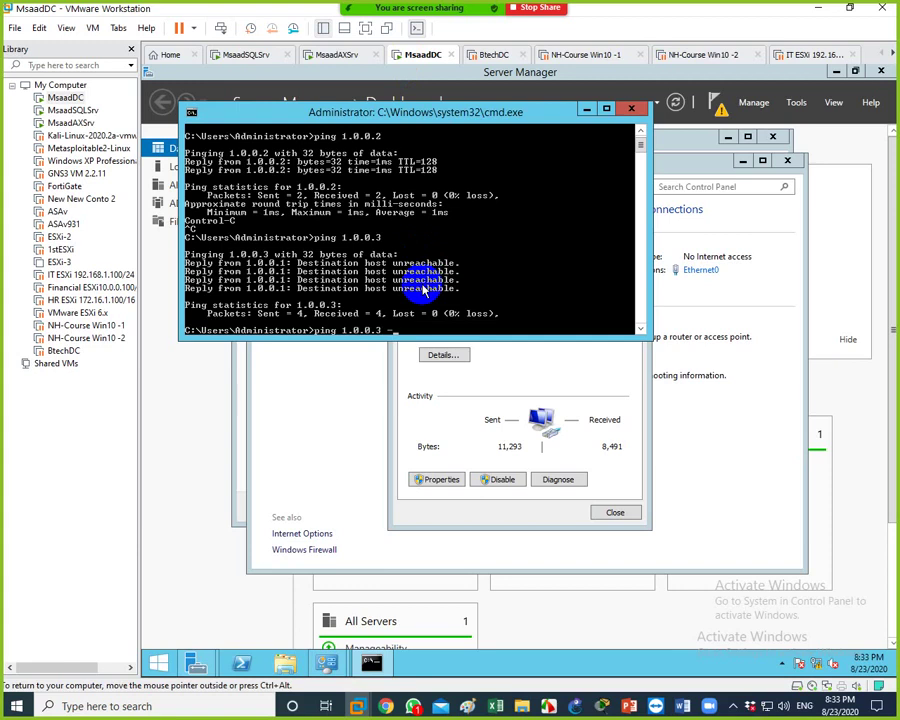
type("-t")
key("Return")
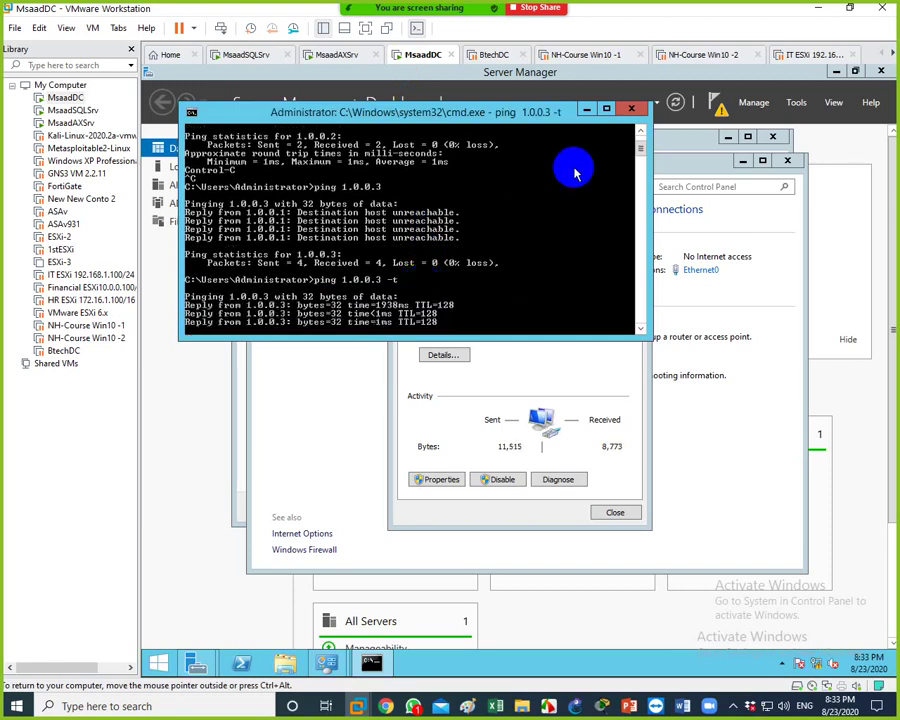
Close the command prompt, Ethernet0 status, Network and Sharing Center and the finished roles wizard
left_click(631, 108)
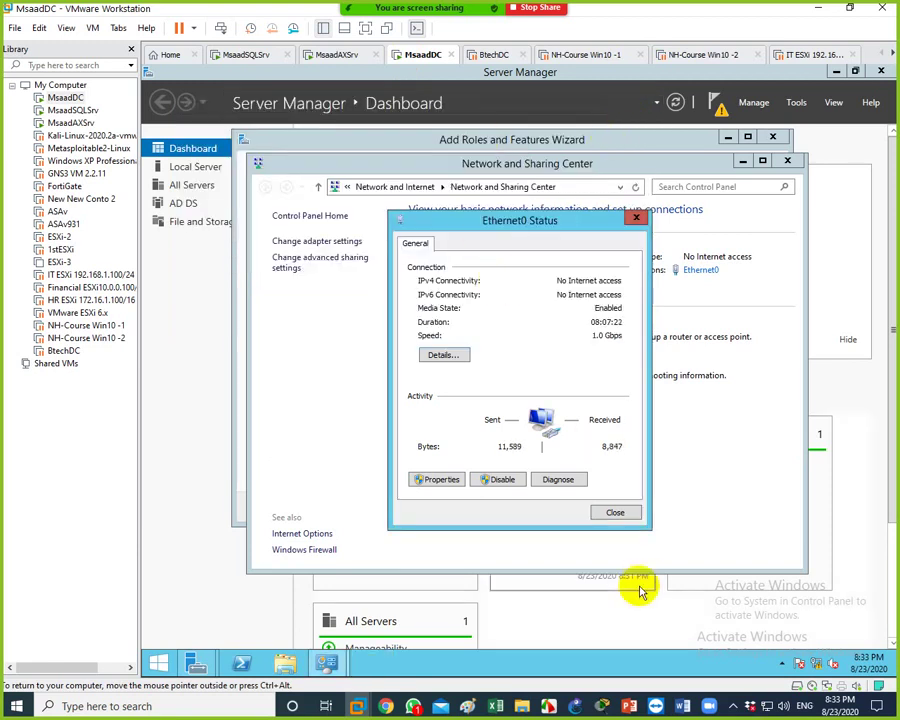
left_click(624, 512)
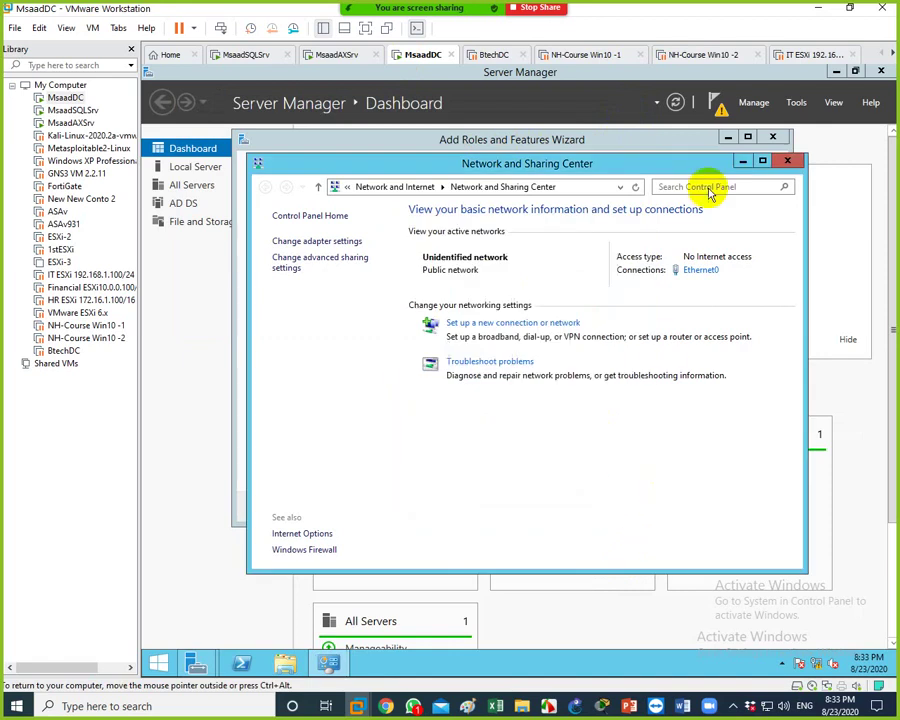
left_click(742, 161)
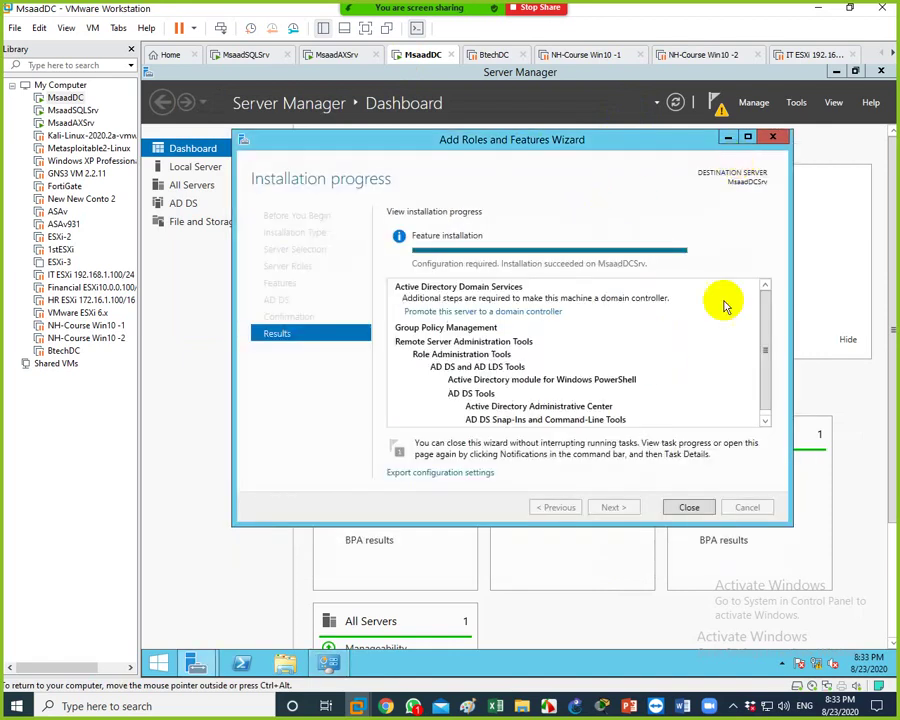
left_click(688, 508)
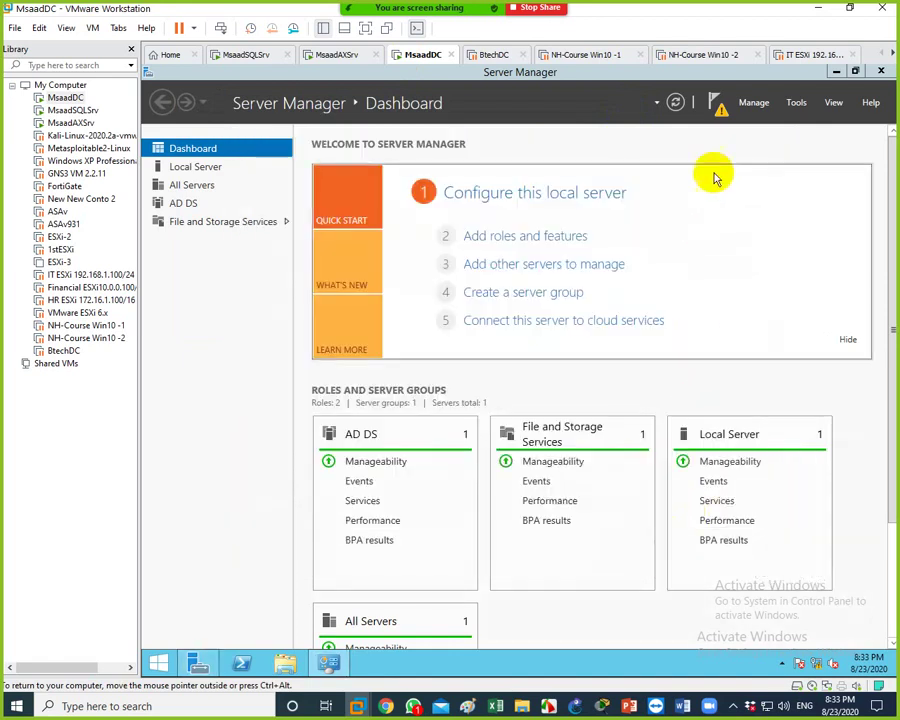
Launch 'Promote this server to a domain controller' from the notifications, then bring up Paint
left_click(717, 106)
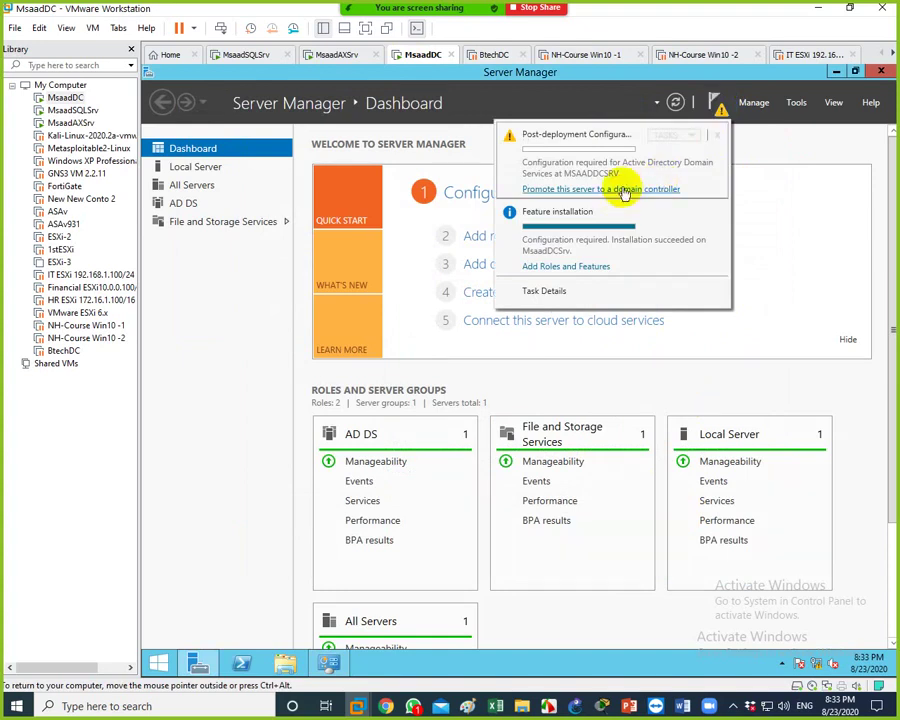
left_click(625, 190)
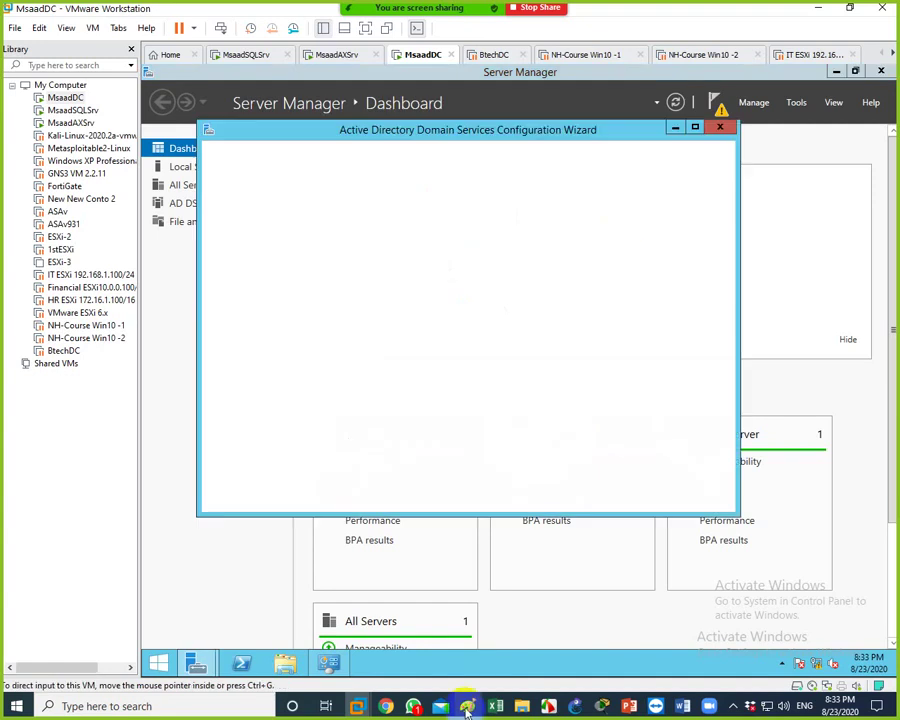
left_click(467, 706)
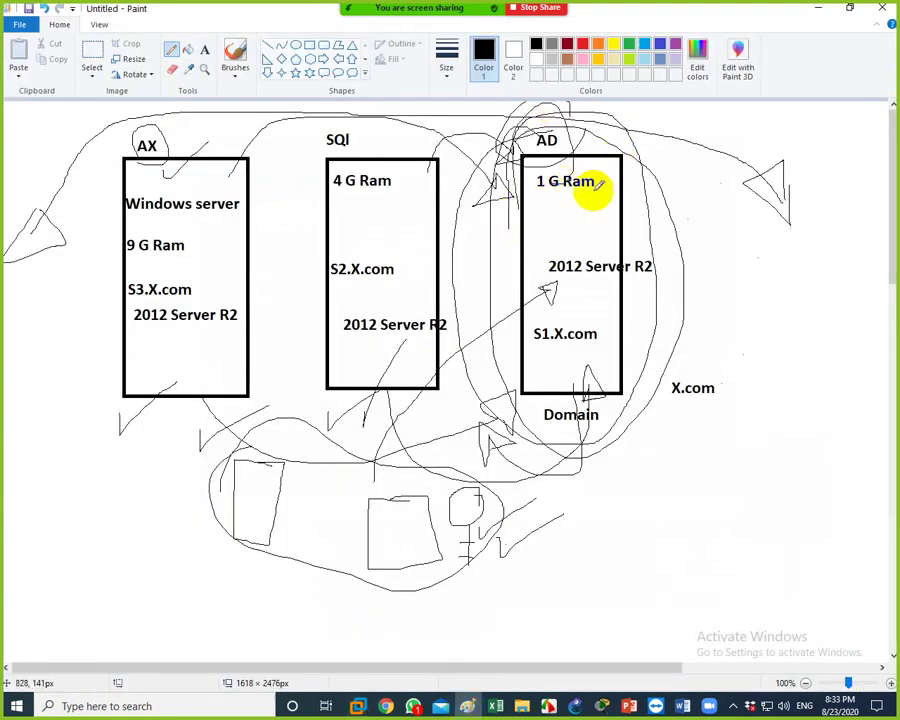
Draw a freehand box around the X.com label in the Paint diagram
mouse_move(732, 416)
left_mouse_down()
mouse_move(717, 364)
mouse_move(657, 368)
mouse_move(655, 405)
mouse_move(731, 406)
left_mouse_up()
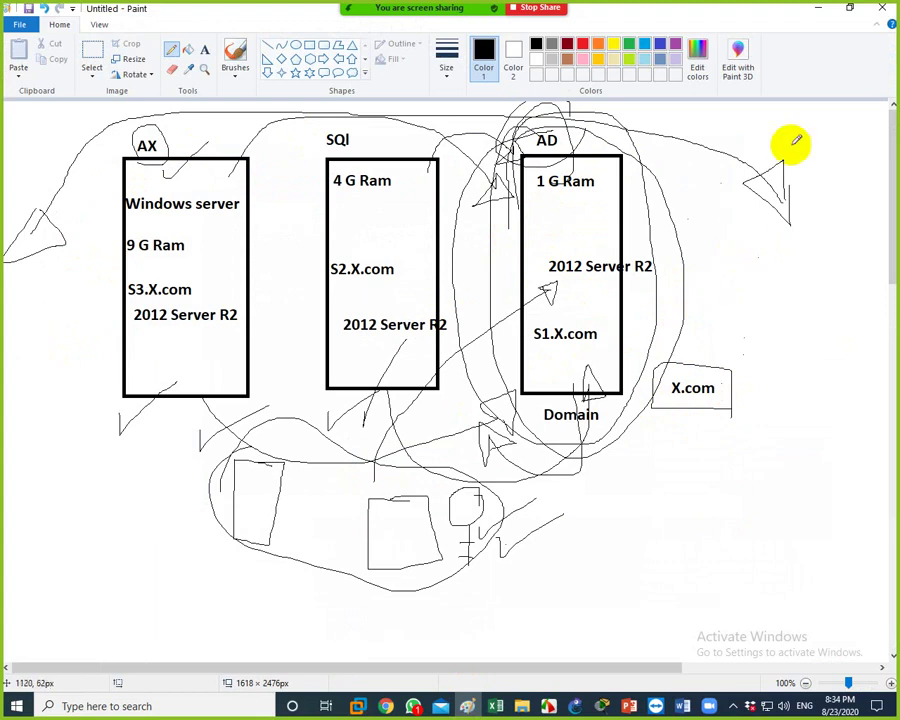
right_click(357, 704)
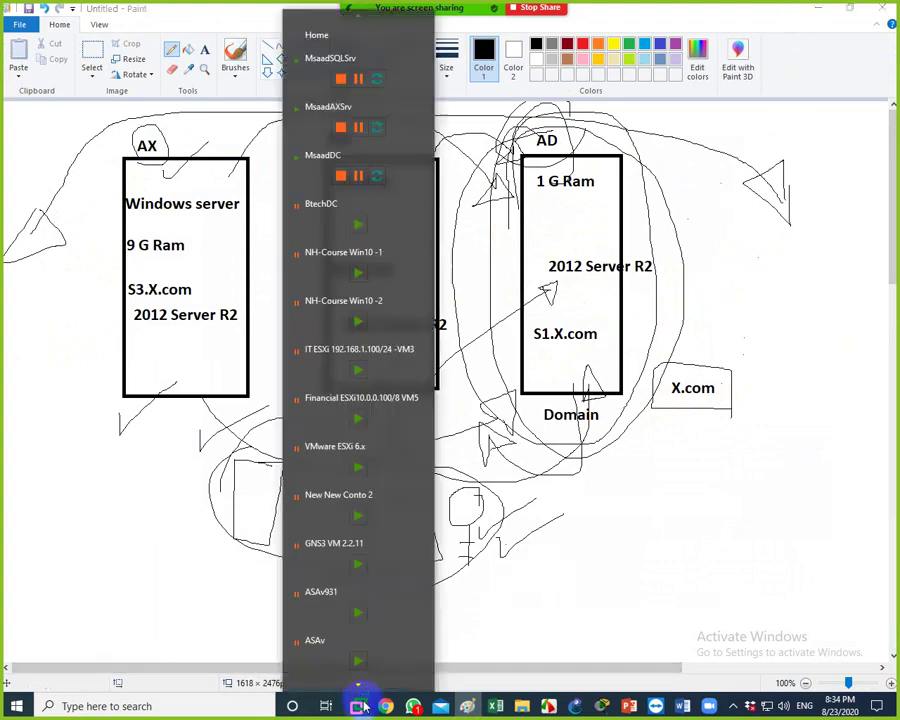
Choose 'Add a new forest' with root domain name Msaad.com
left_click(320, 156)
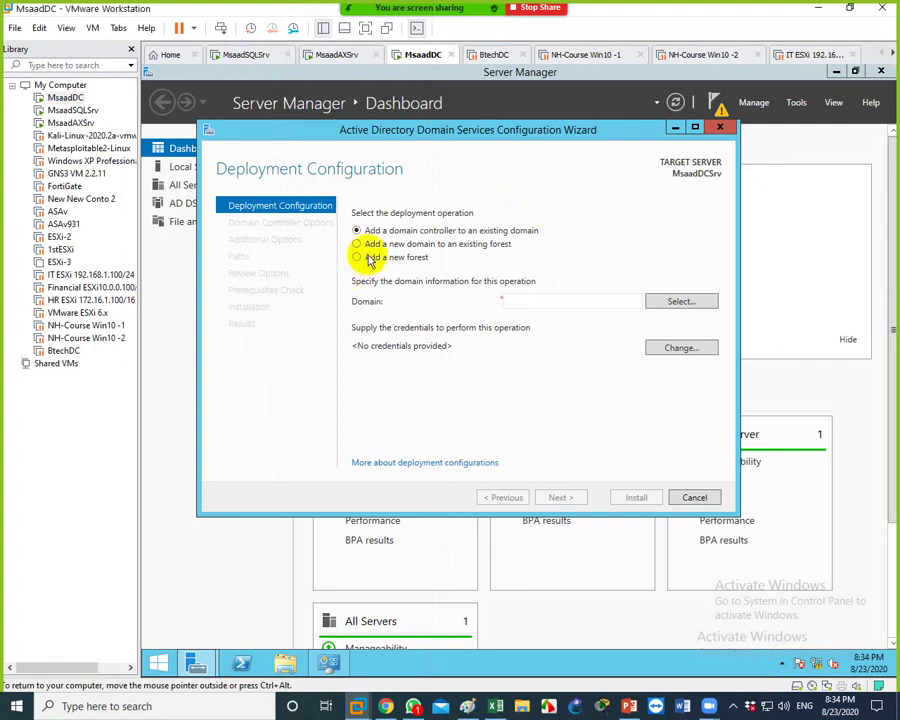
left_click(375, 257)
left_click(508, 299)
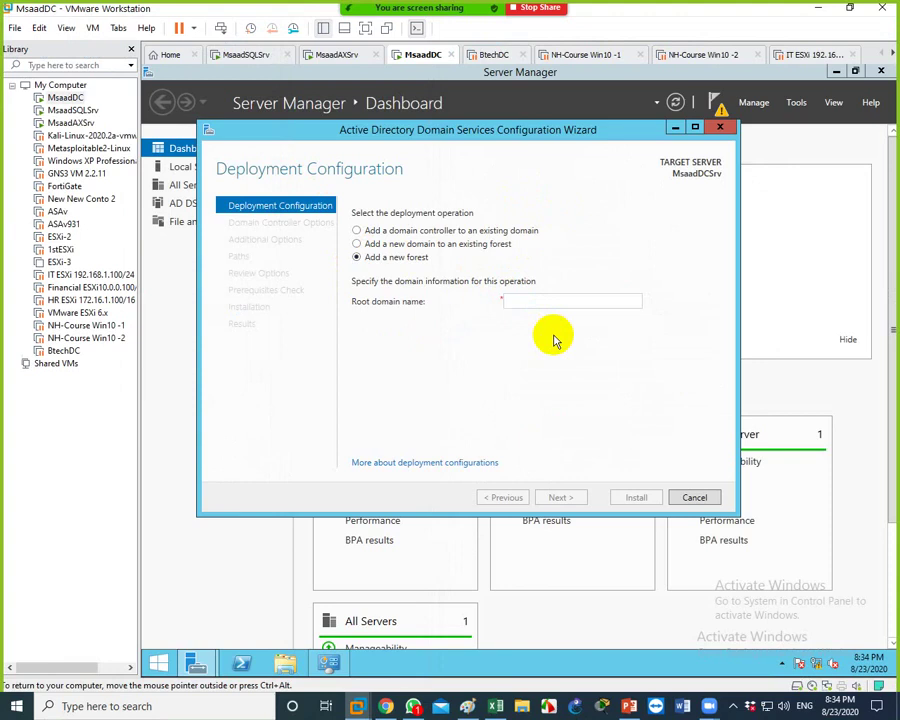
type("Msaad.com")
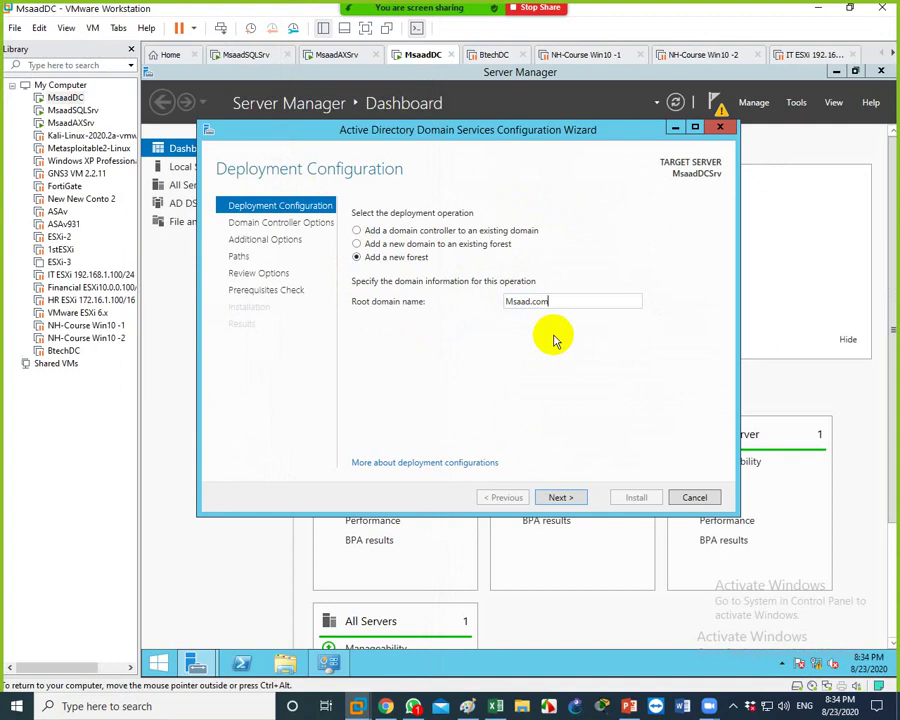
key("Return")
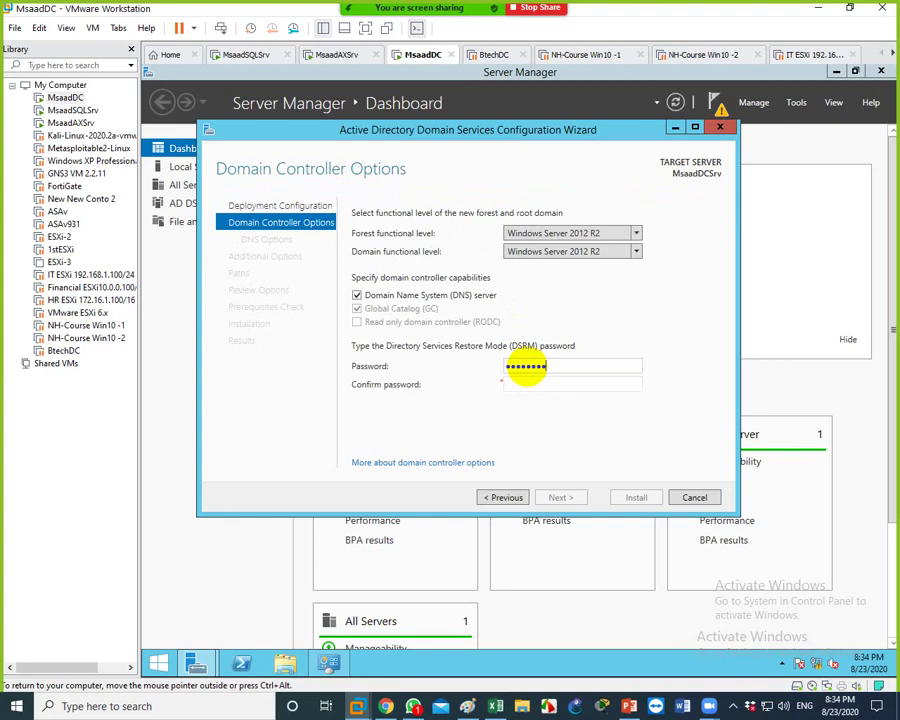
Enter and confirm the DSRM password, then continue past the DNS delegation warning
key("BackSpace")
key("BackSpace")
key("BackSpace")
key("BackSpace")
key("BackSpace")
key("BackSpace")
key("BackSpace")
type("d")
key("Tab")
type("Pa$$w0rd")
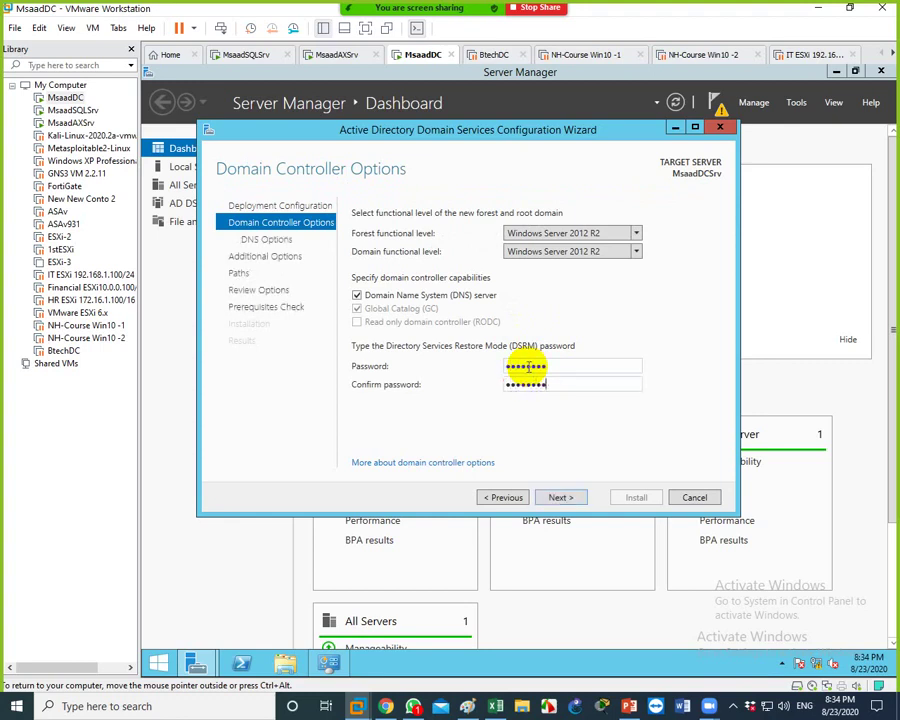
key("Return")
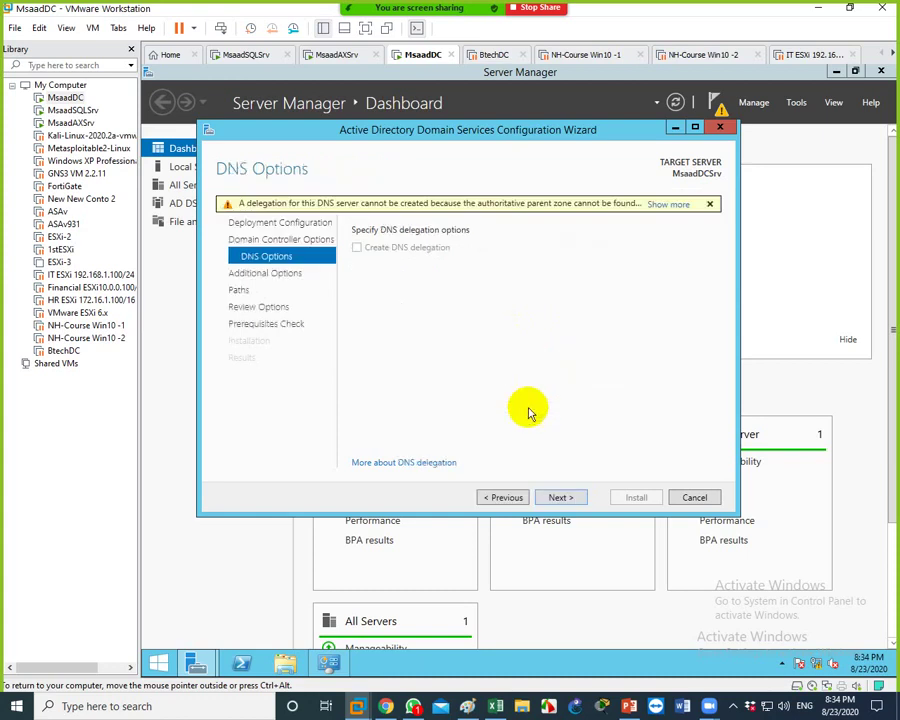
left_click(559, 498)
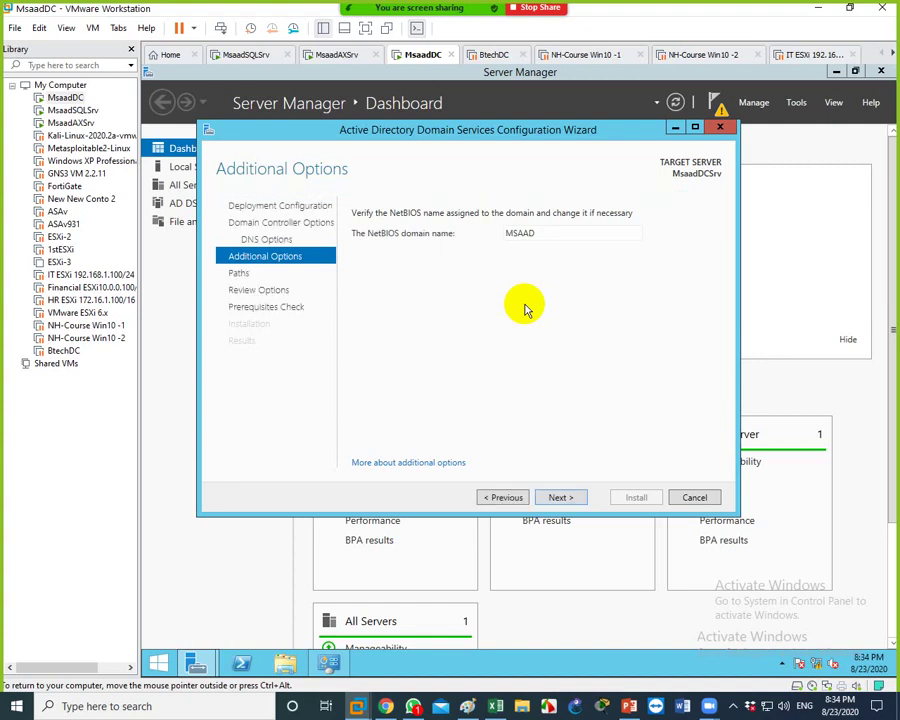
Accept NetBIOS name MSAAD, default paths and review settings, then install after prerequisites pass
left_click(555, 498)
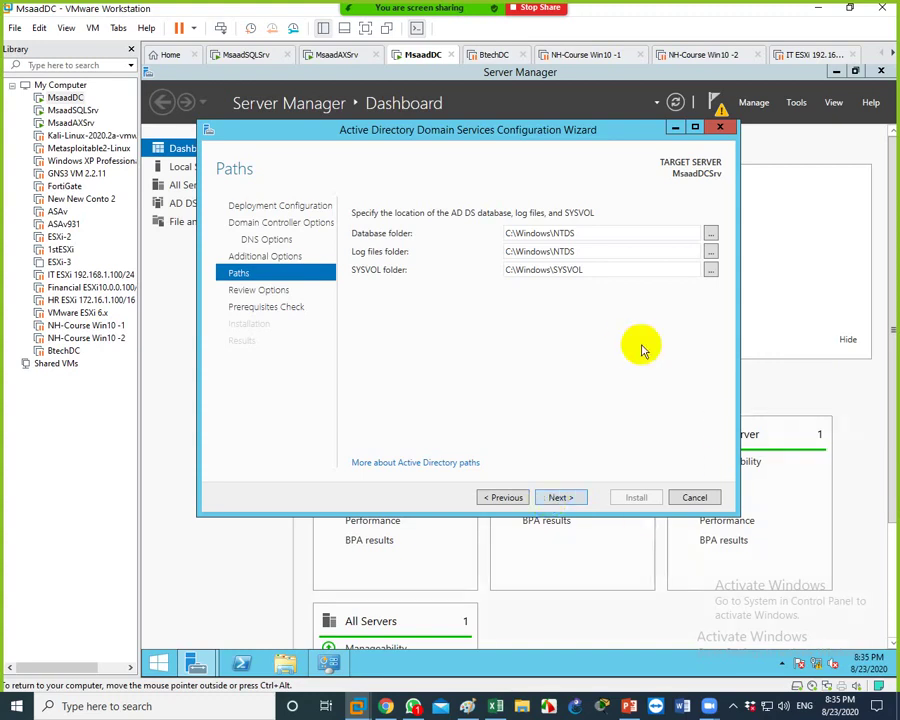
left_click_drag(498, 136, 501, 98)
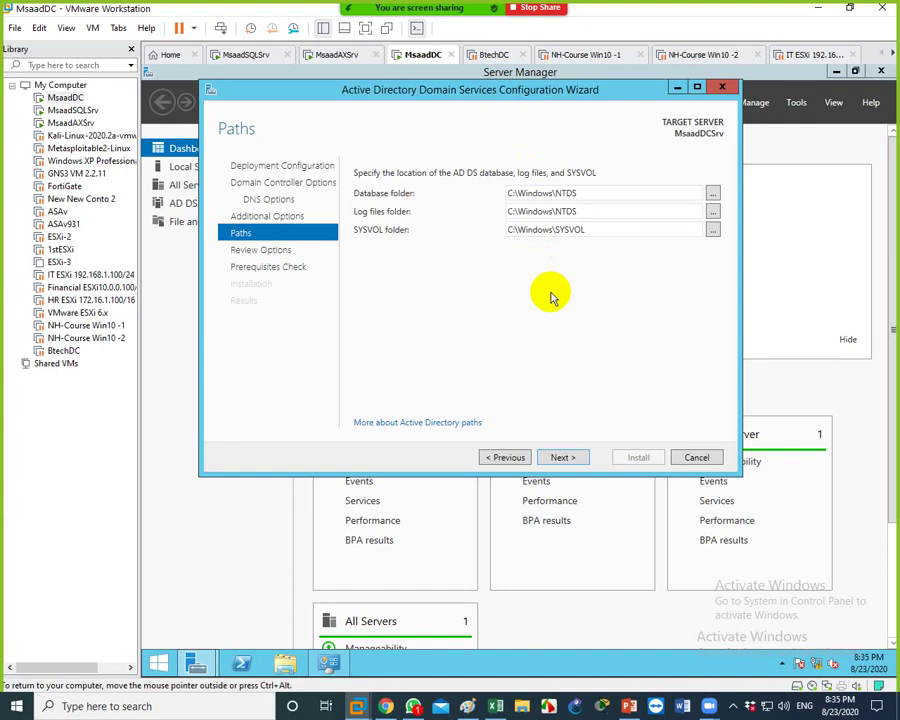
left_click(560, 458)
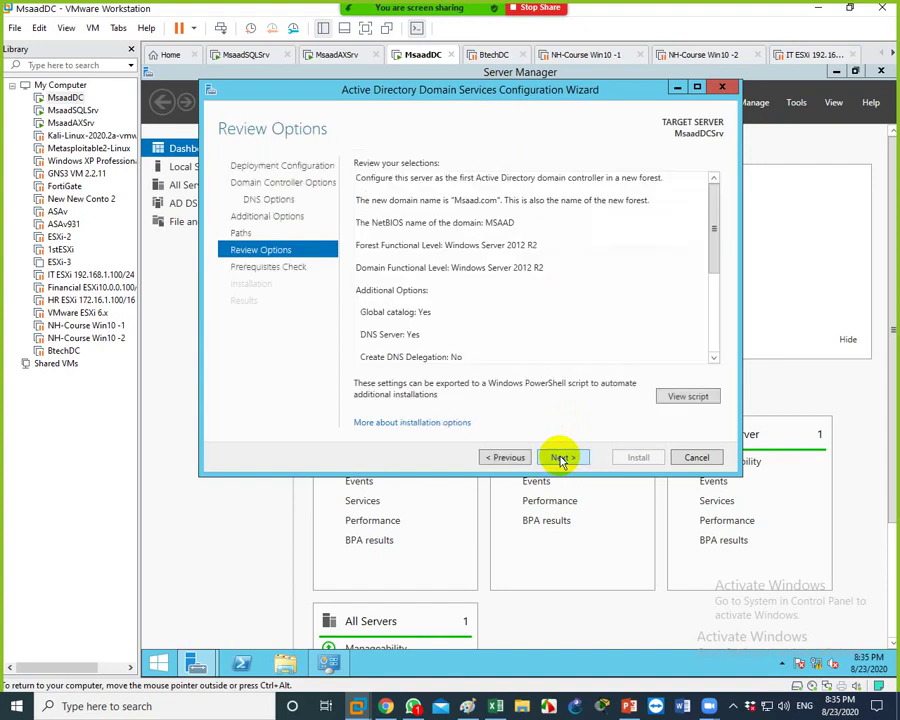
left_click(560, 458)
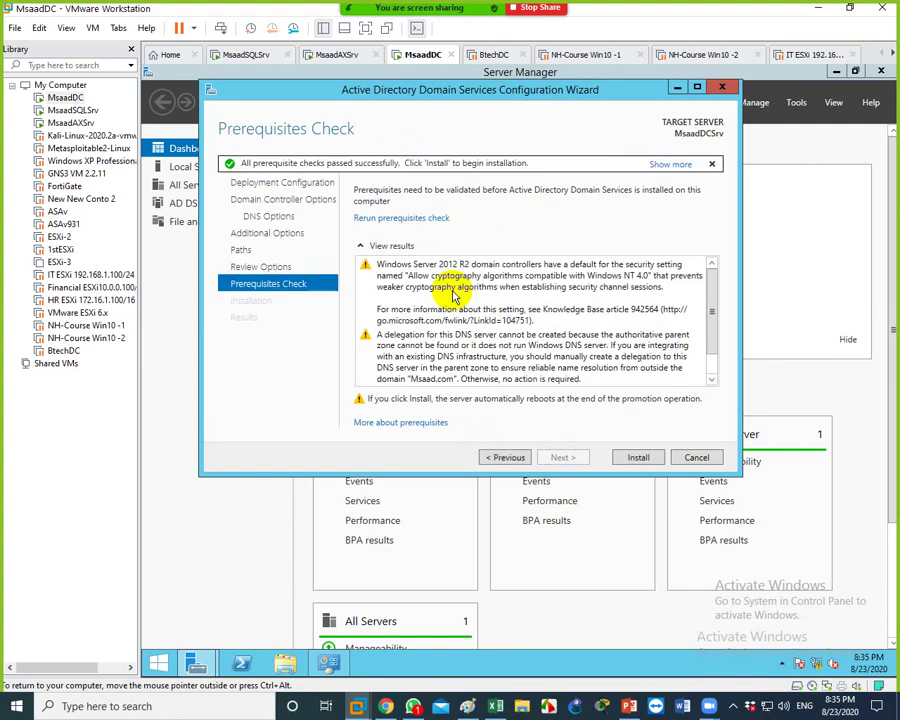
left_click_drag(713, 277, 716, 343)
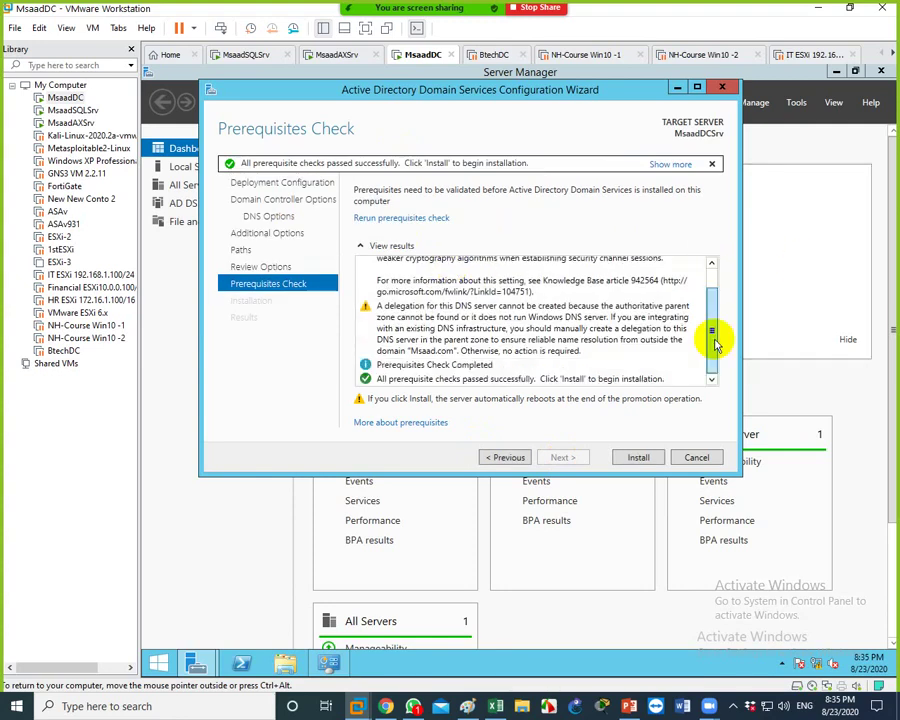
left_click(636, 457)
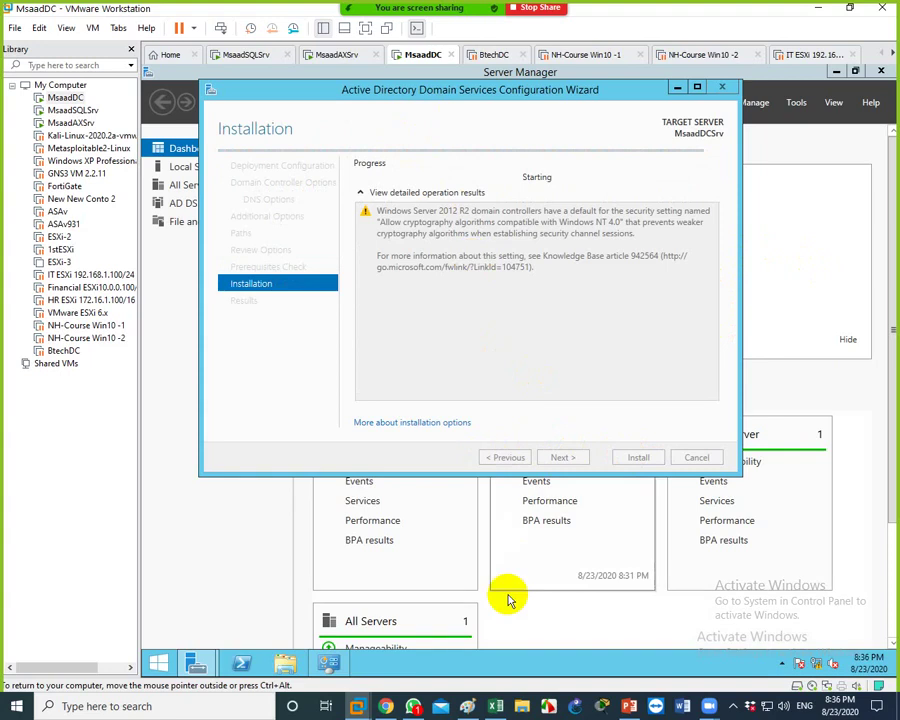
Add the text label 'Msaad.com' beneath the X.com box in the Paint diagram
left_click(467, 705)
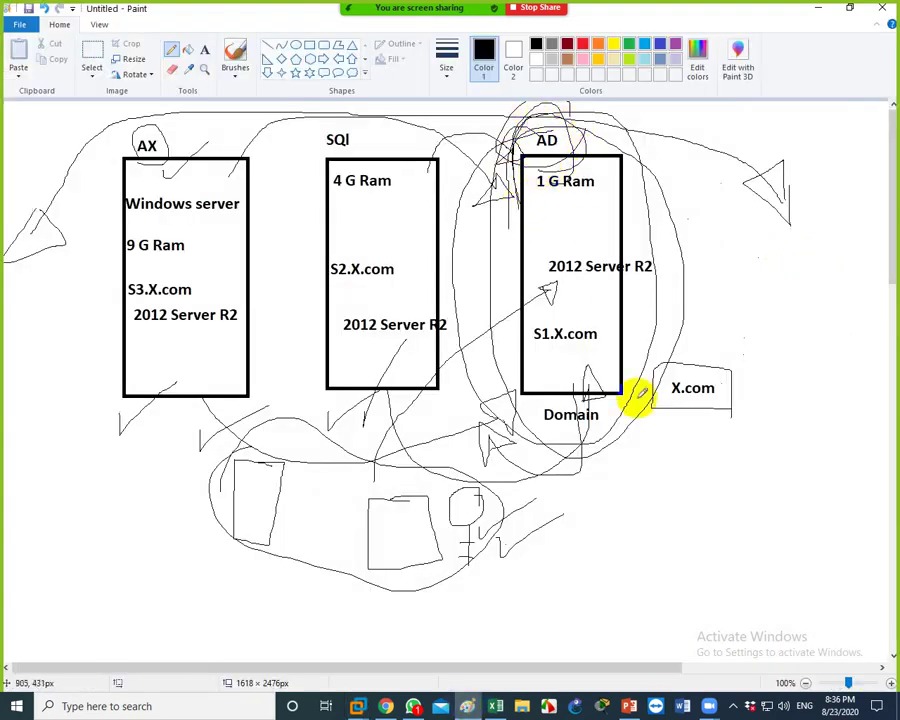
left_click(207, 50)
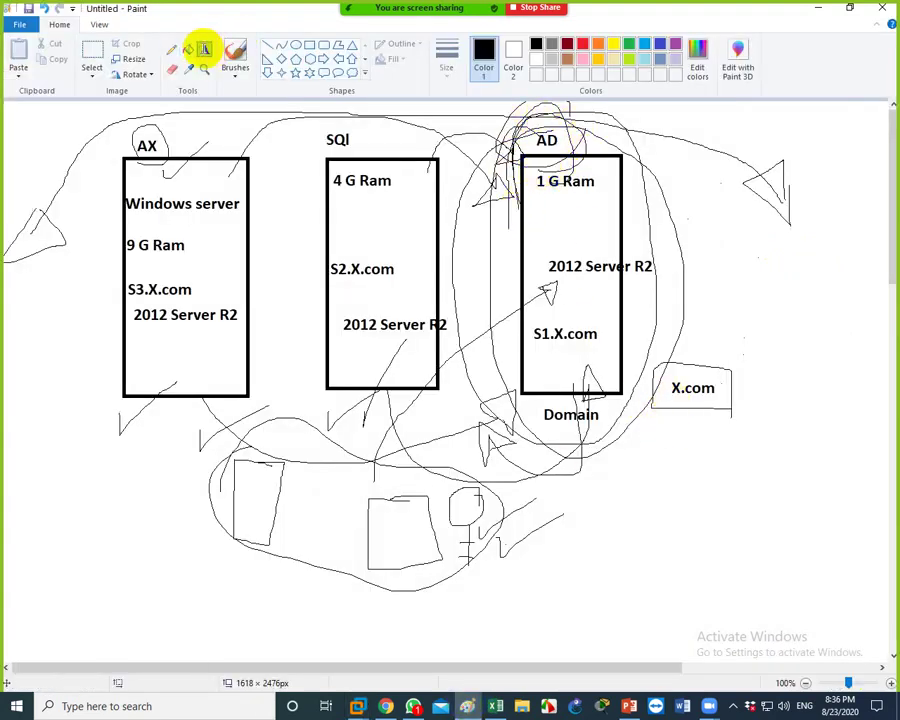
left_click(652, 436)
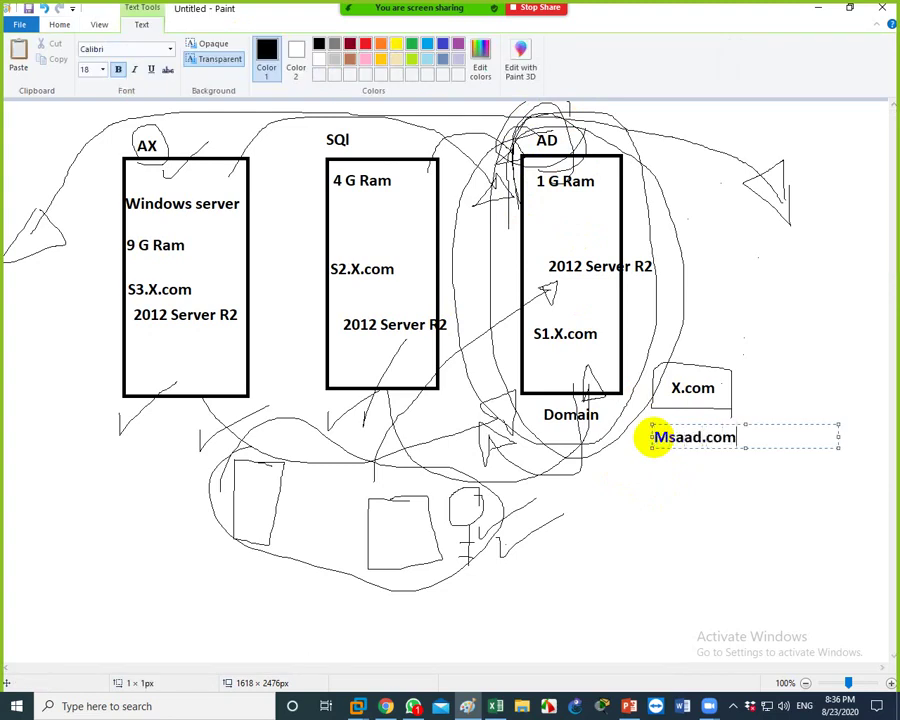
type("Msaad.com")
left_click(549, 310)
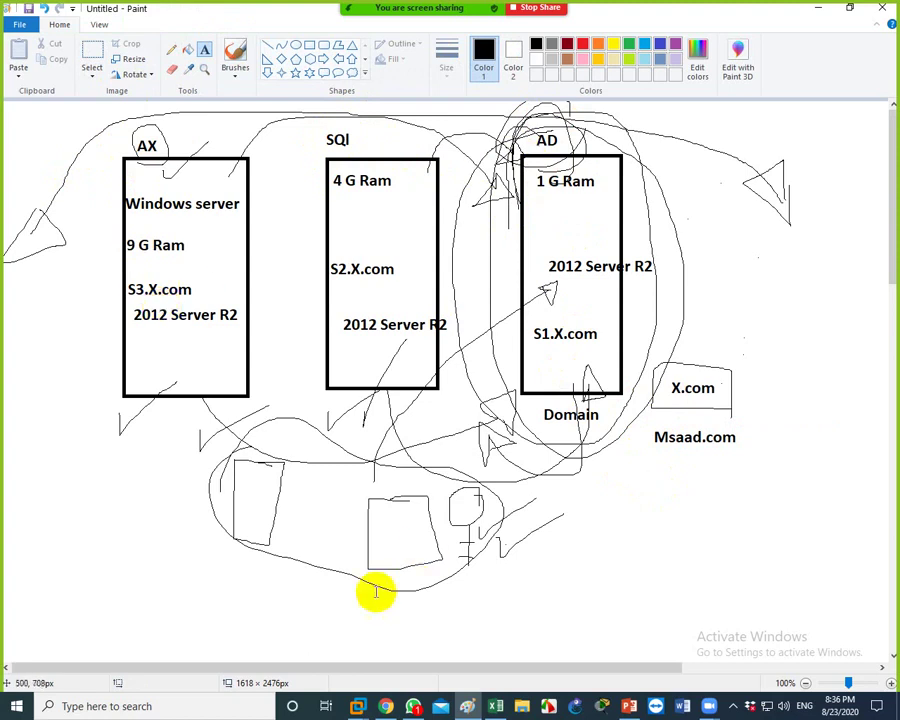
left_click(355, 705)
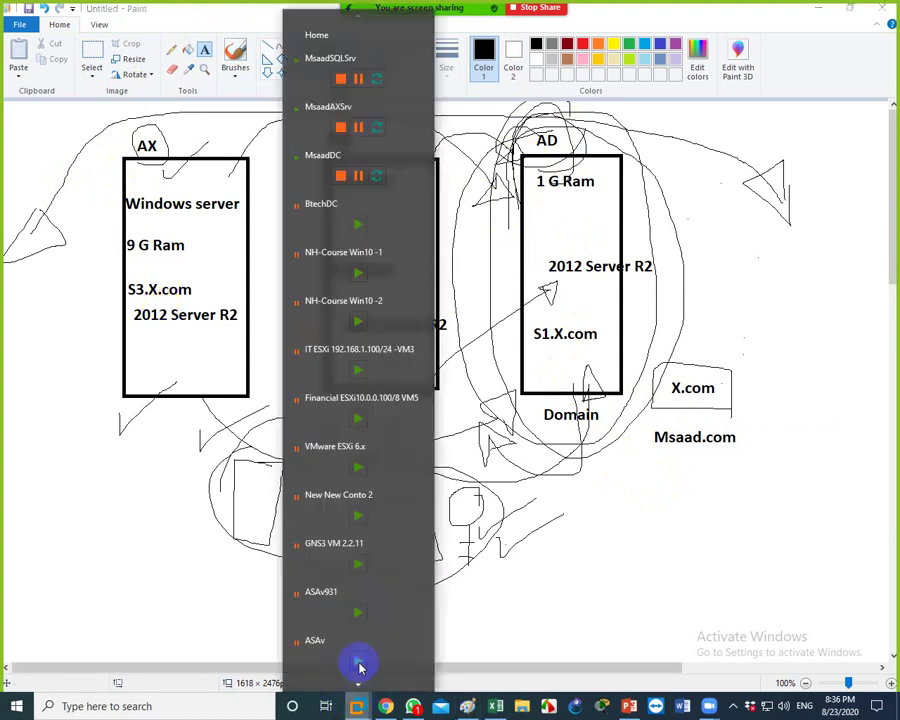
Dismiss the sign-out warning, close the wizard and minimize Server Manager while MsaadDC reboots
left_click(310, 172)
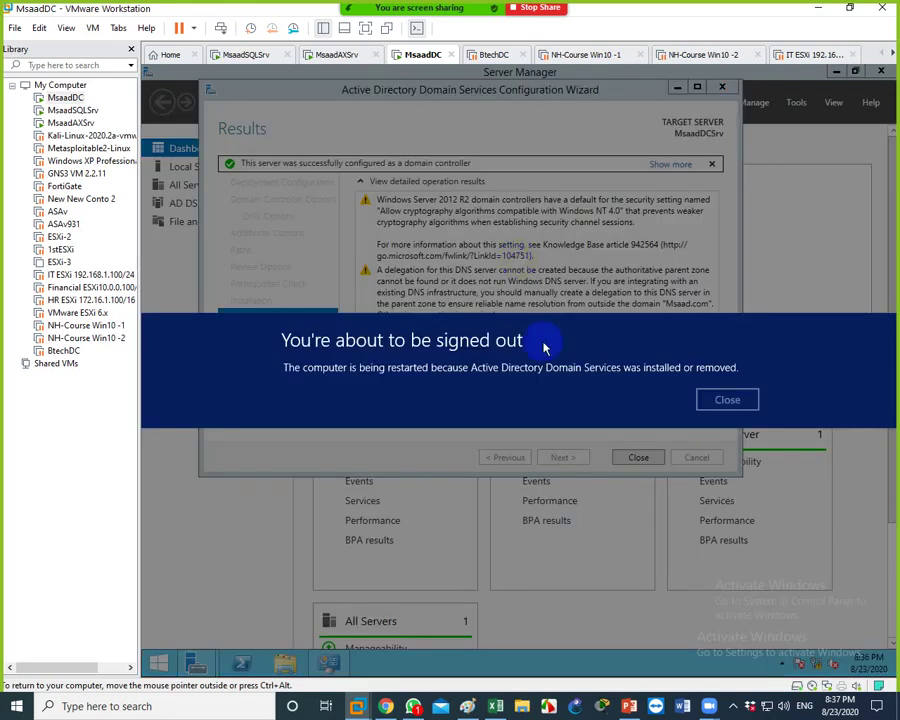
left_click(724, 396)
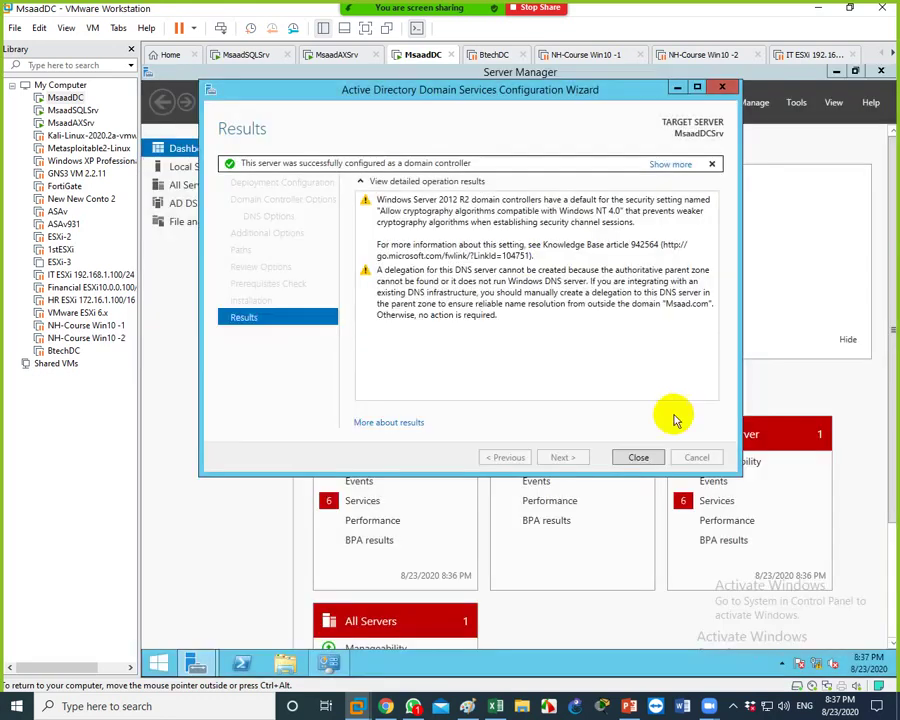
left_click(630, 457)
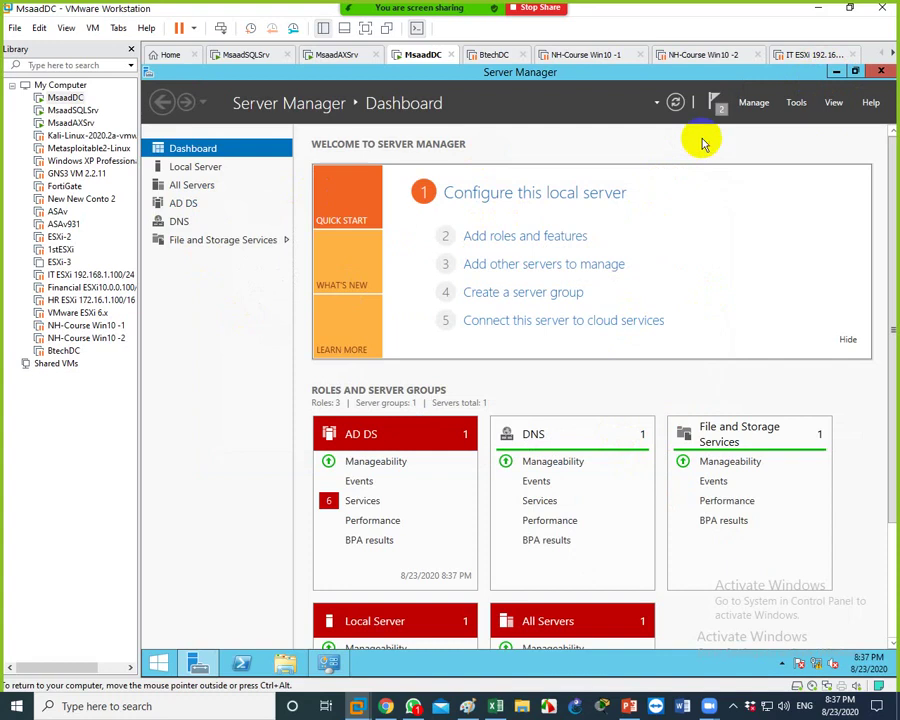
left_click(838, 74)
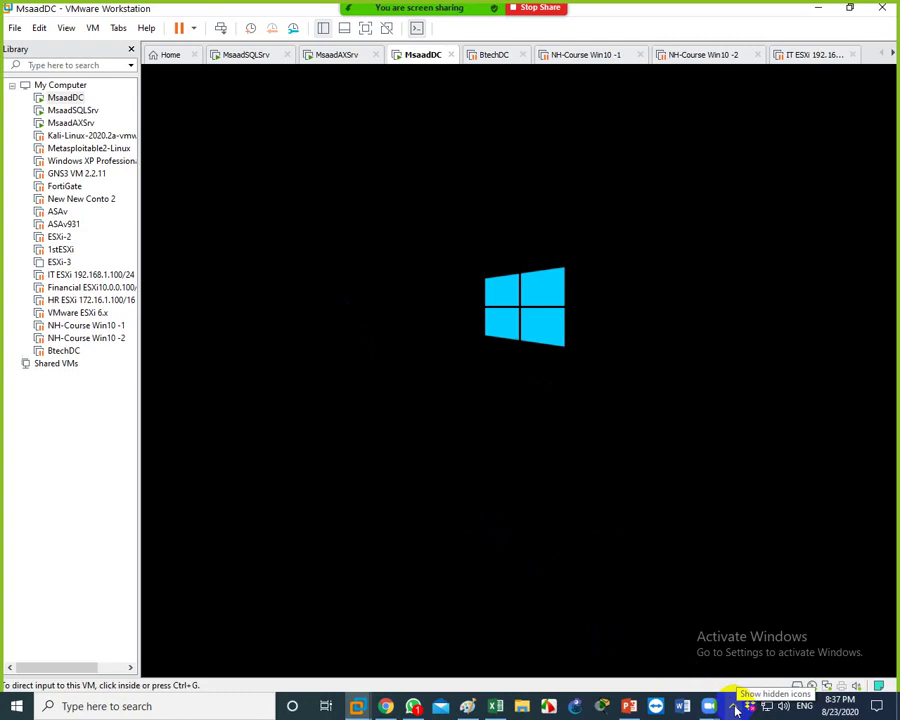
left_click(735, 707)
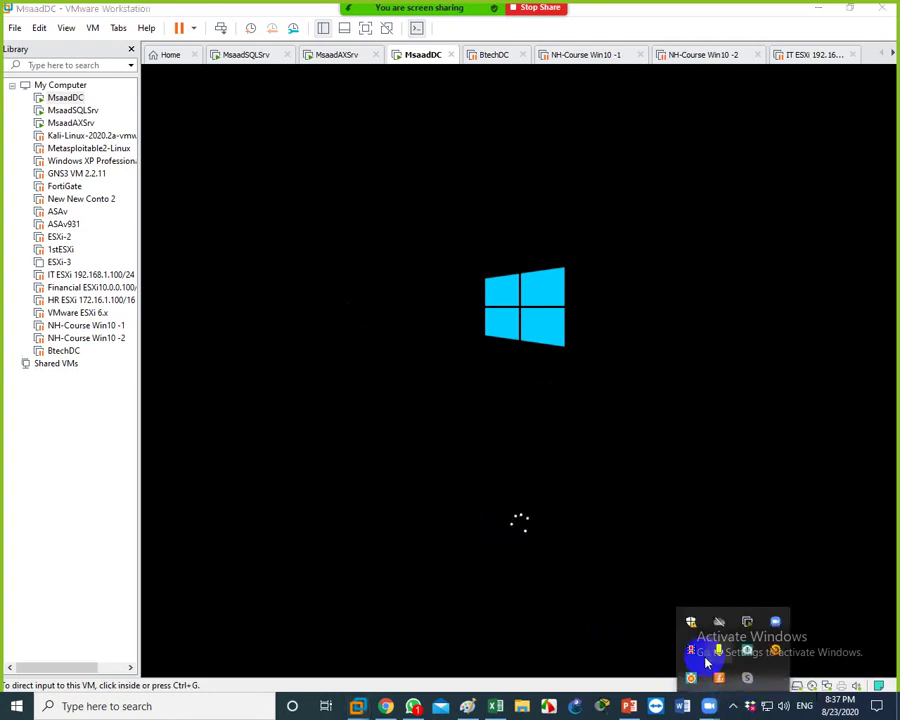